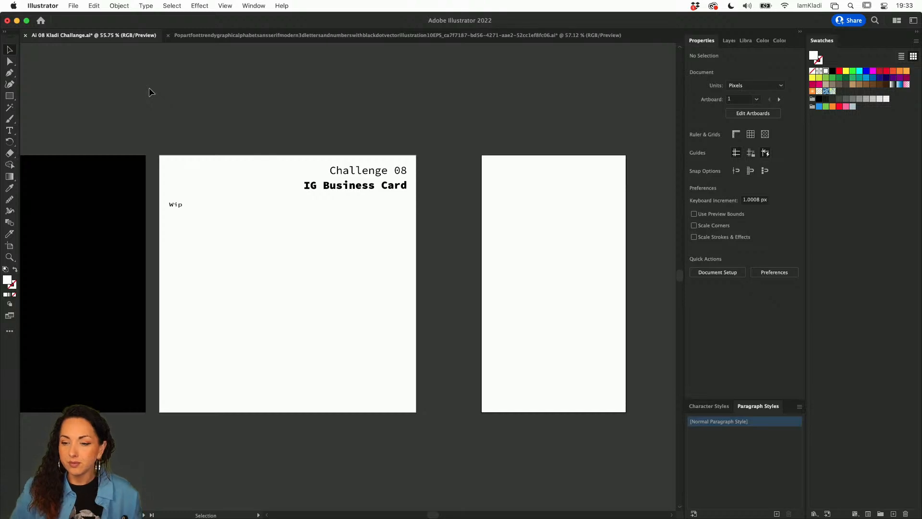
Step: Toggle the visibility of the Wip and Instructions layers off and on to check what each contains
left_click(728, 42)
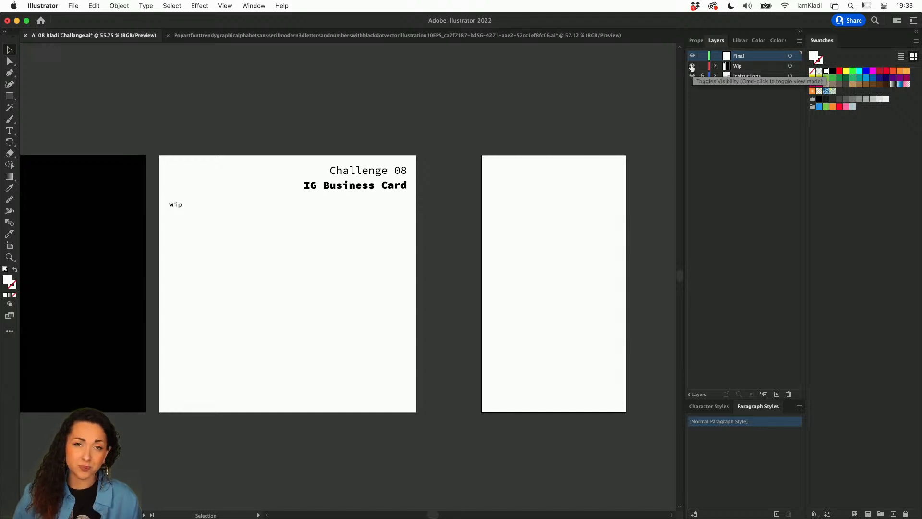
left_click(691, 66)
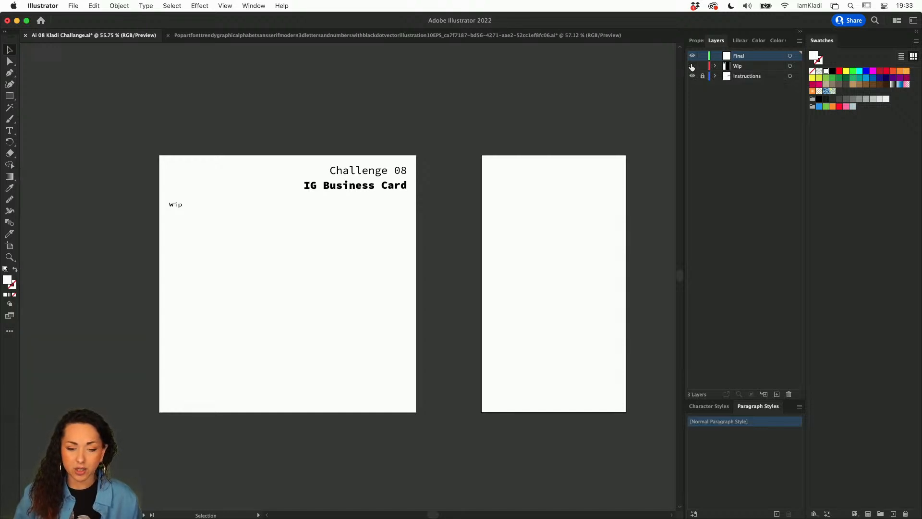
left_click(691, 65)
left_click(692, 76)
left_click(692, 76)
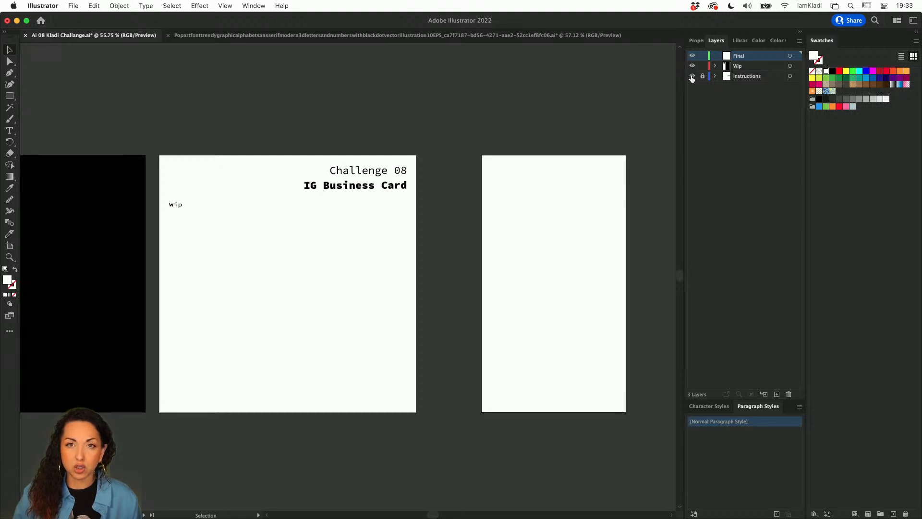
left_click(691, 76)
left_click(692, 76)
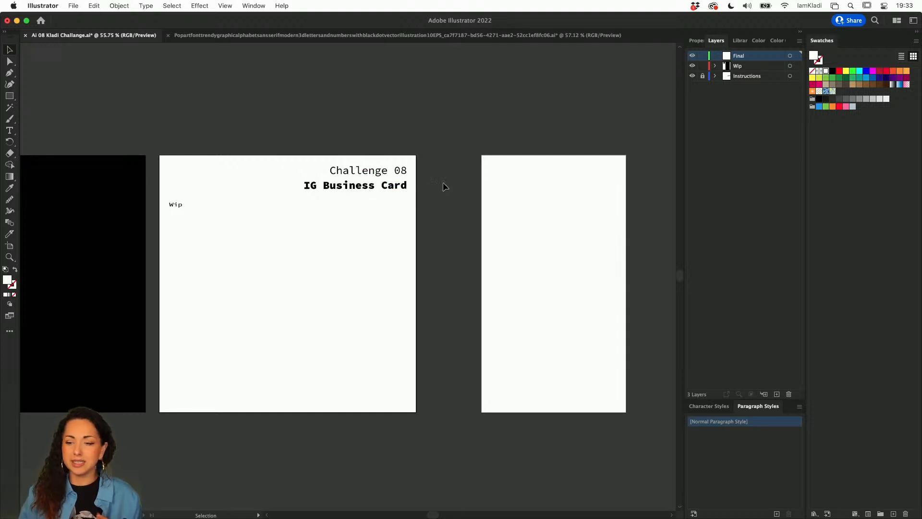
Step: Try deleting the Instructions layer with its artwork, and undo the deletion
left_click(380, 169)
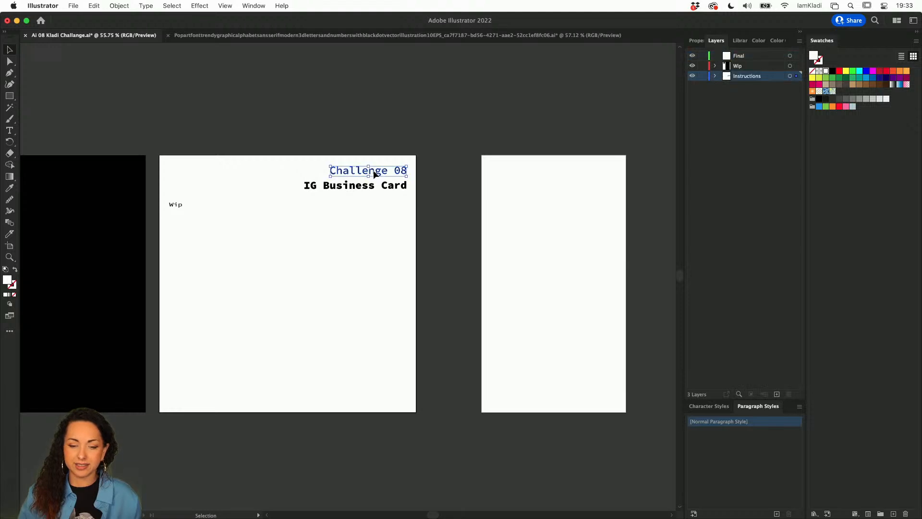
left_click(702, 76)
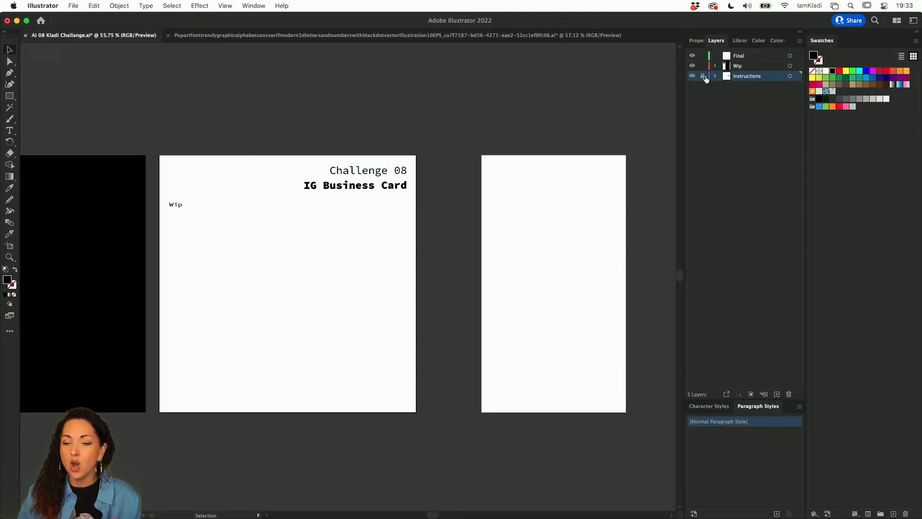
left_click(789, 395)
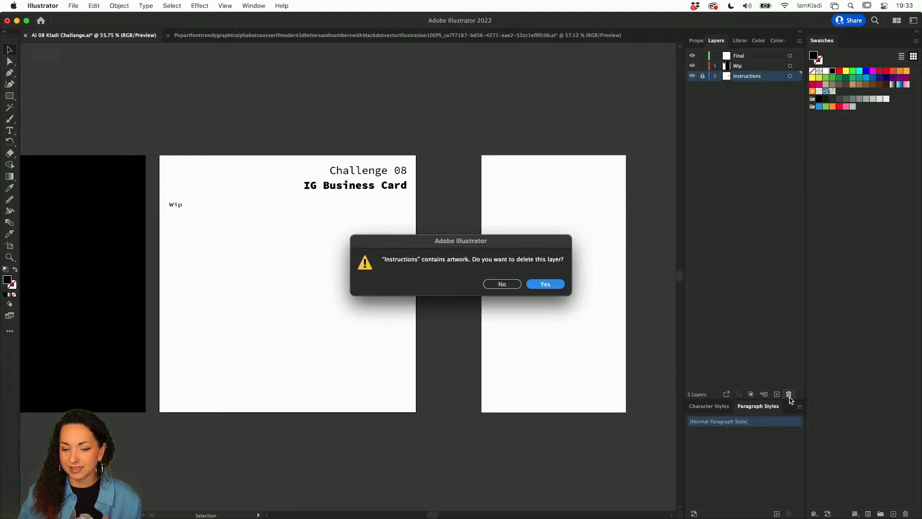
left_click(546, 285)
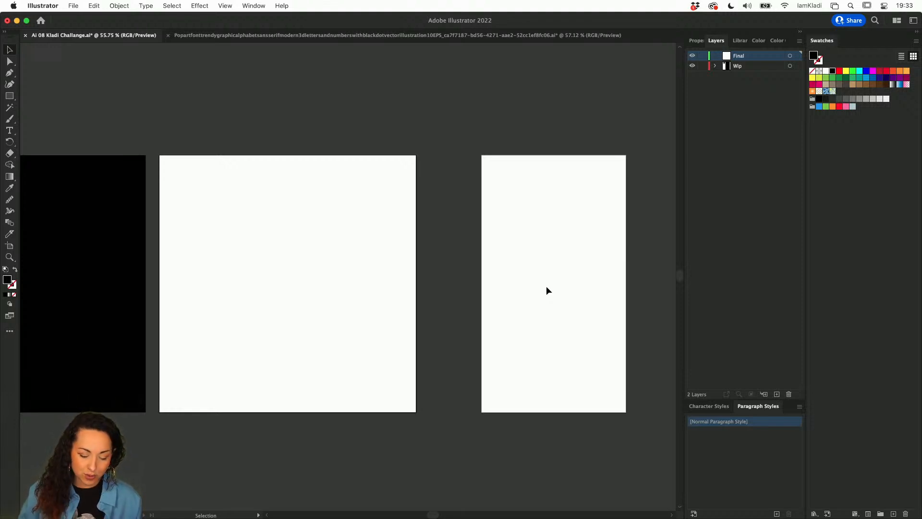
key("super+z")
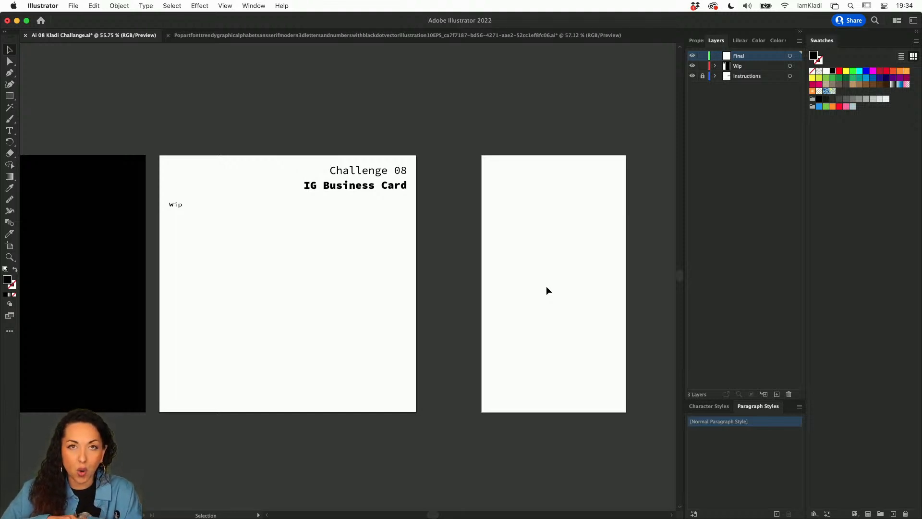
Step: Save the document and move the black circle onto the square artboard, below the Wip label
key("super+s")
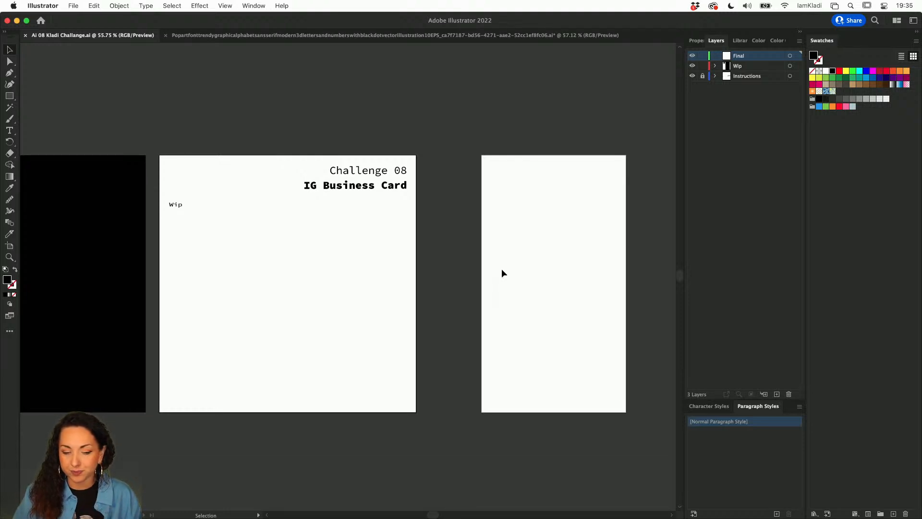
scroll(451, 295, "right", 2)
scroll(450, 295, "left", 10)
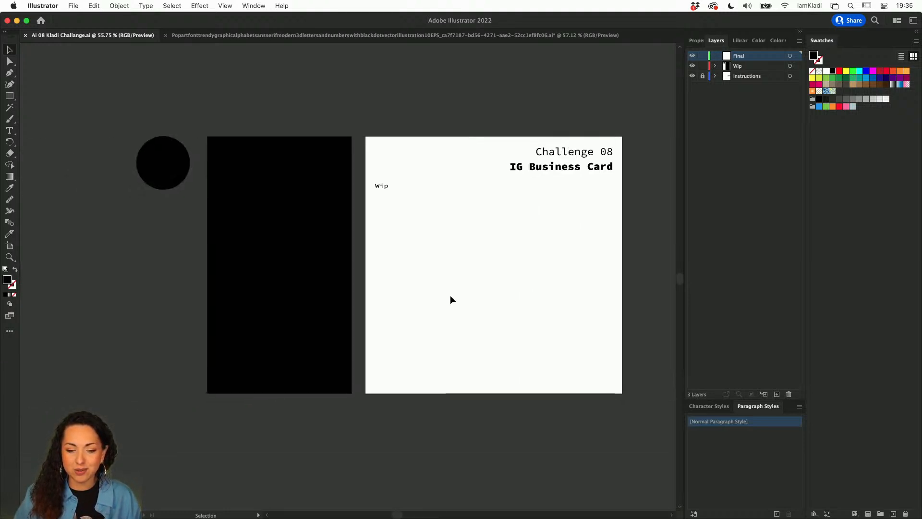
left_click(346, 259)
left_click(175, 163)
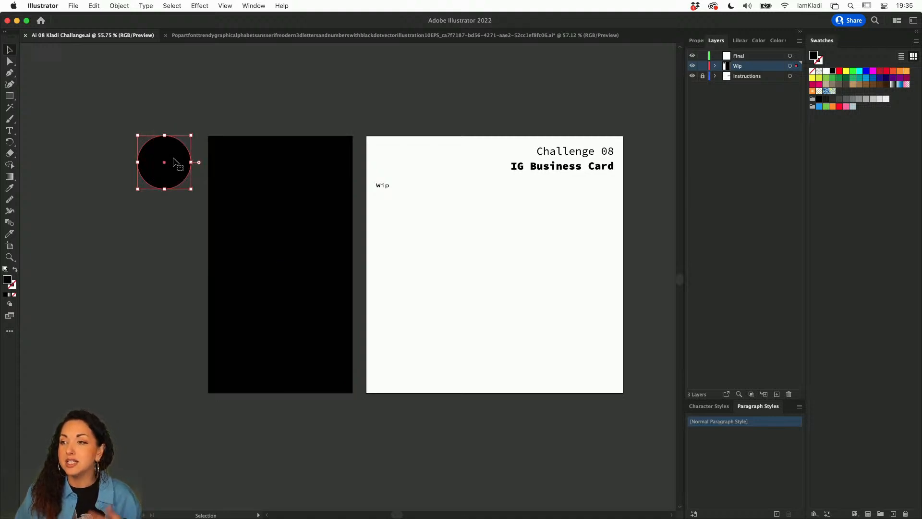
scroll(175, 163, "right", 2)
left_click_drag(123, 148, 374, 231)
left_click(422, 245)
scroll(423, 245, "right", 3)
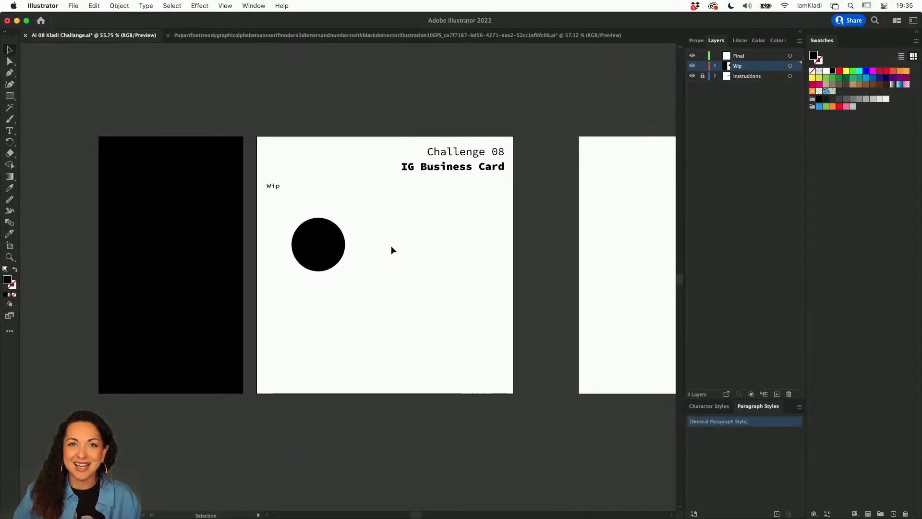
Step: Check the size of the portrait artboard in its Artboard Options, leaving the settings as they are
key("space")
left_click_drag(434, 243, 255, 235)
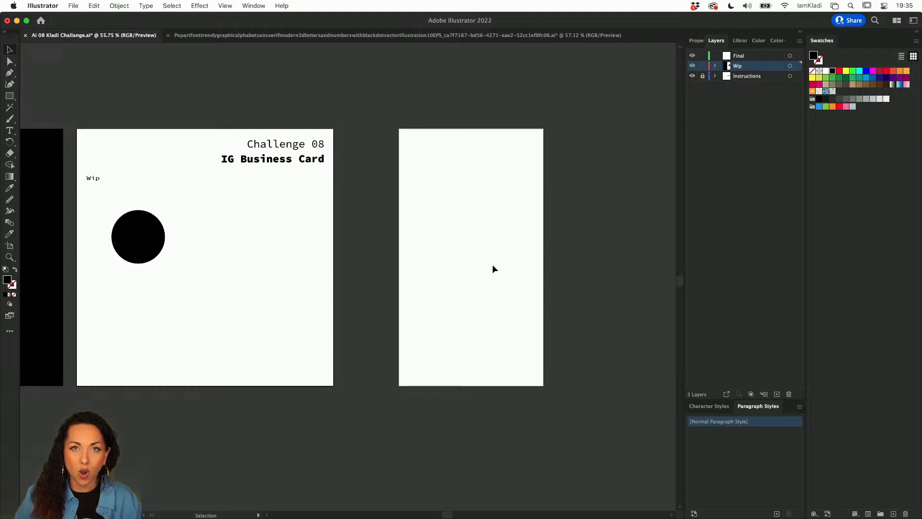
key("shift+o")
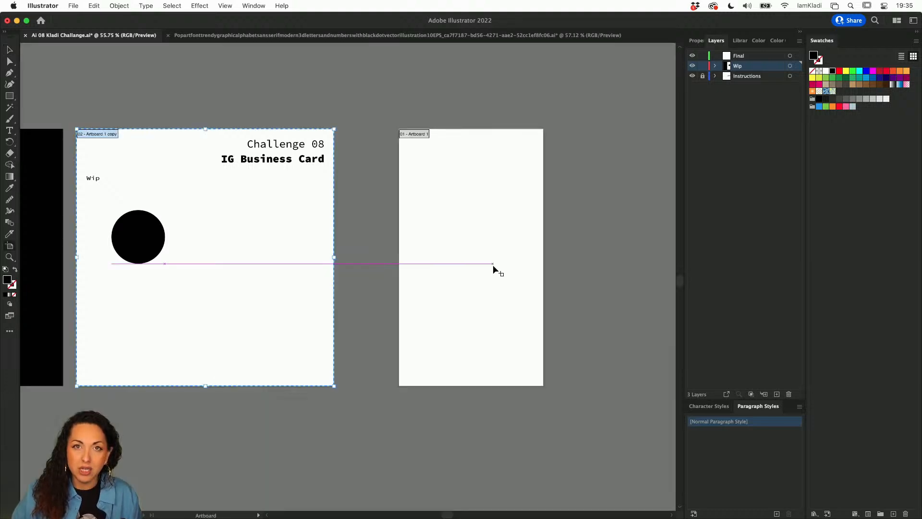
left_click(516, 246)
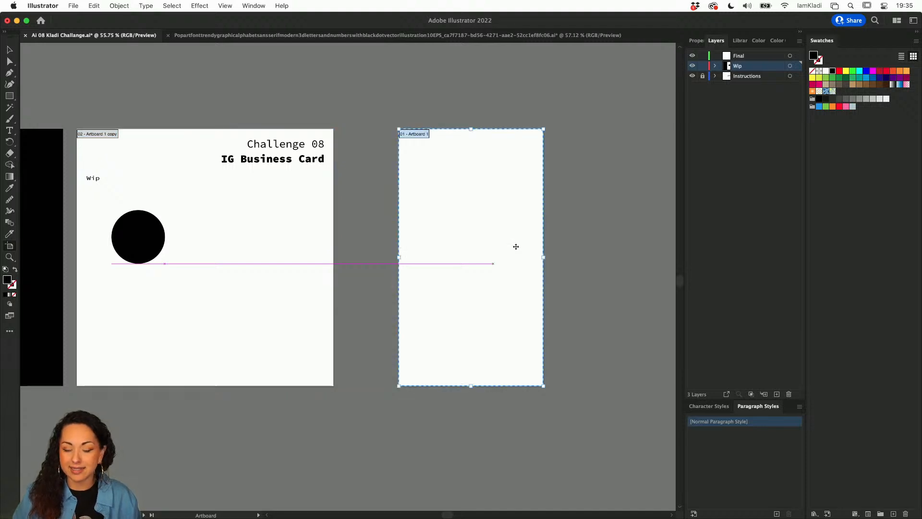
left_click(695, 44)
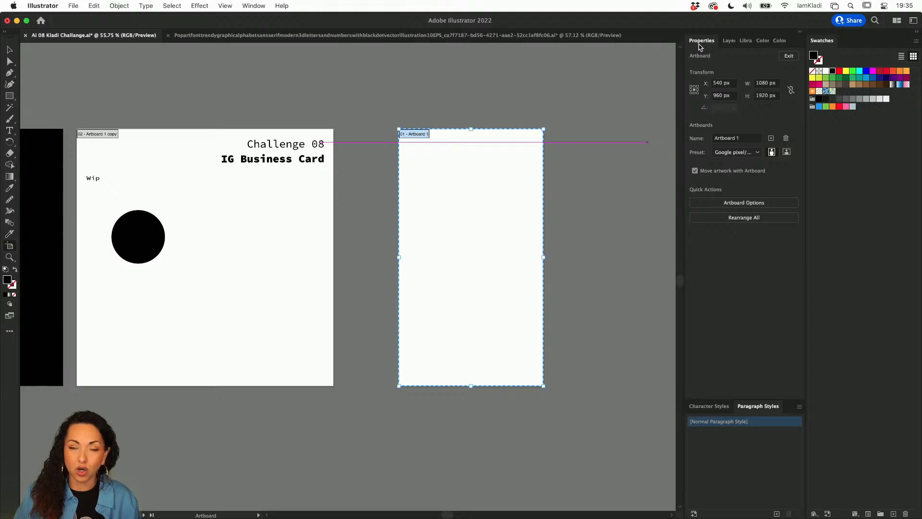
key("Return")
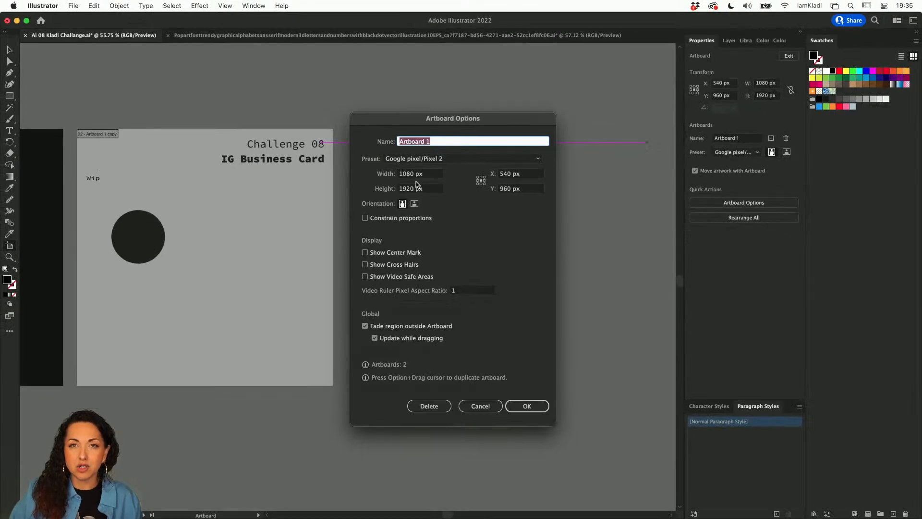
left_click(515, 406)
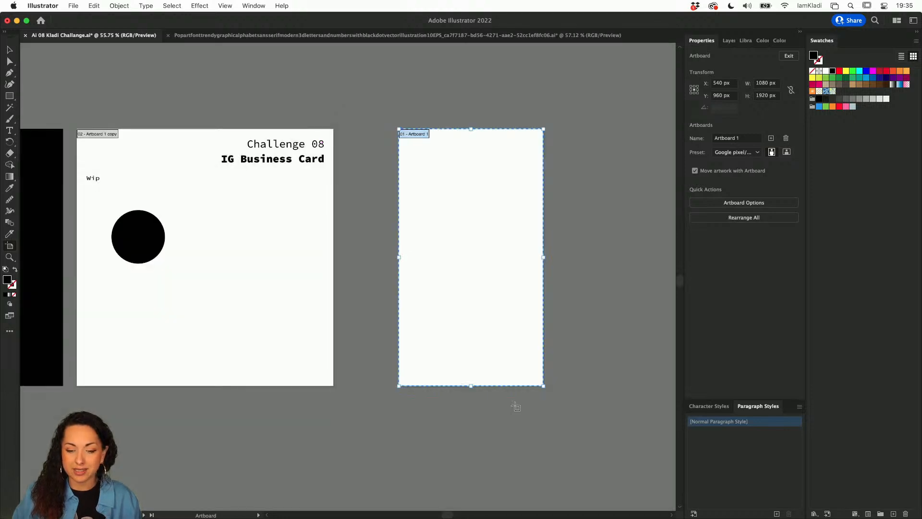
key("Escape")
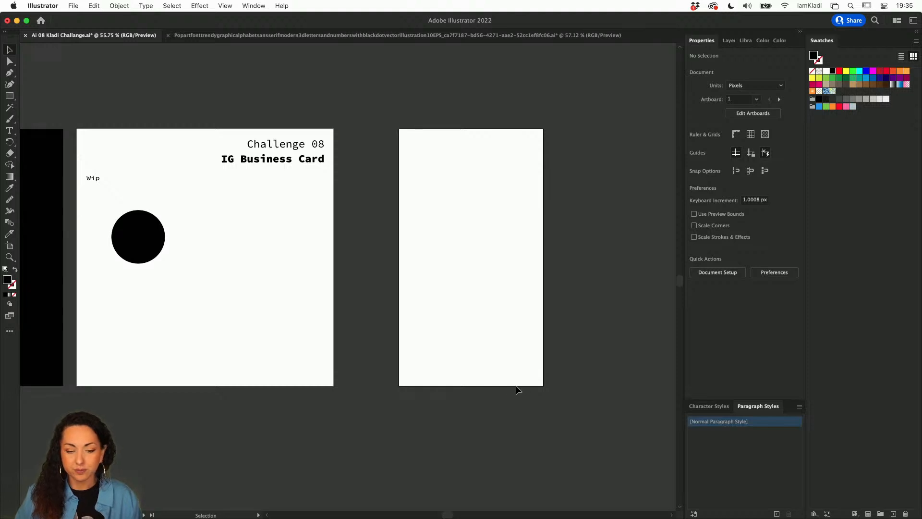
Step: Try drawing a second, larger circle in the lower part of the square artboard, and delete it
left_click_drag(537, 376, 667, 362)
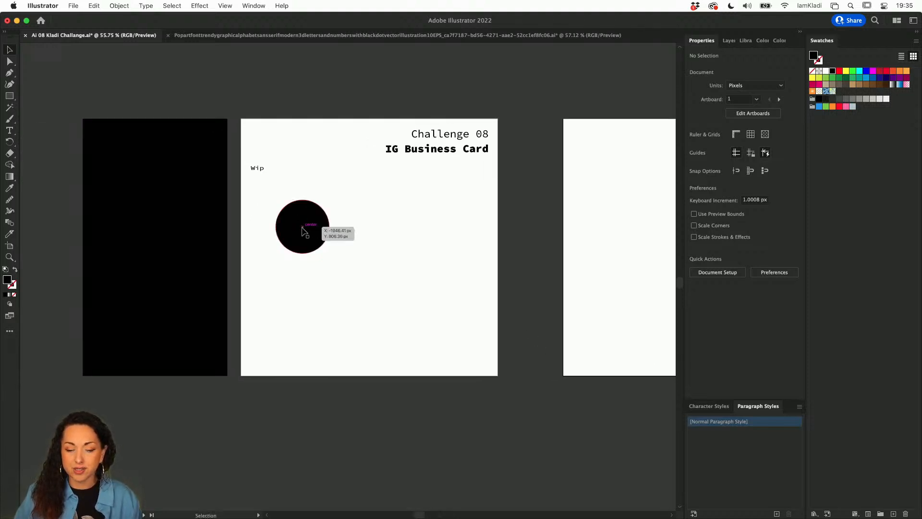
left_click_drag(319, 236, 352, 230)
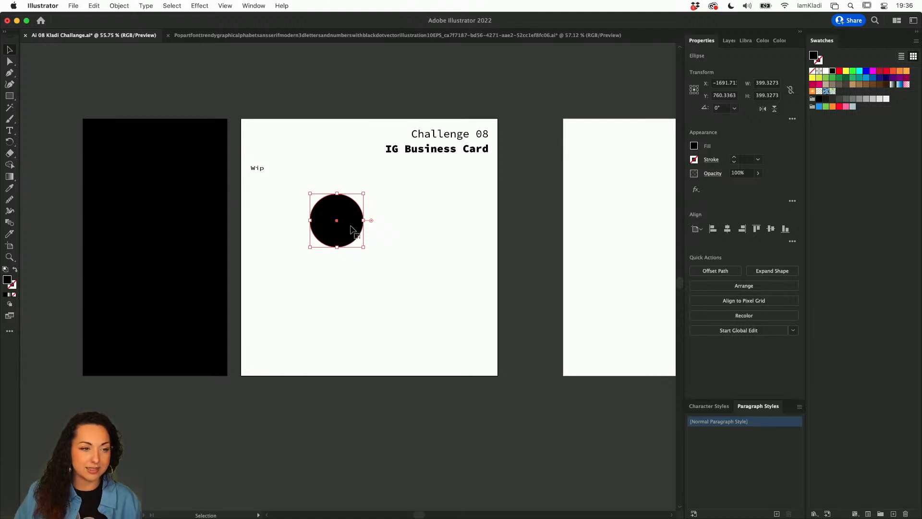
key("l")
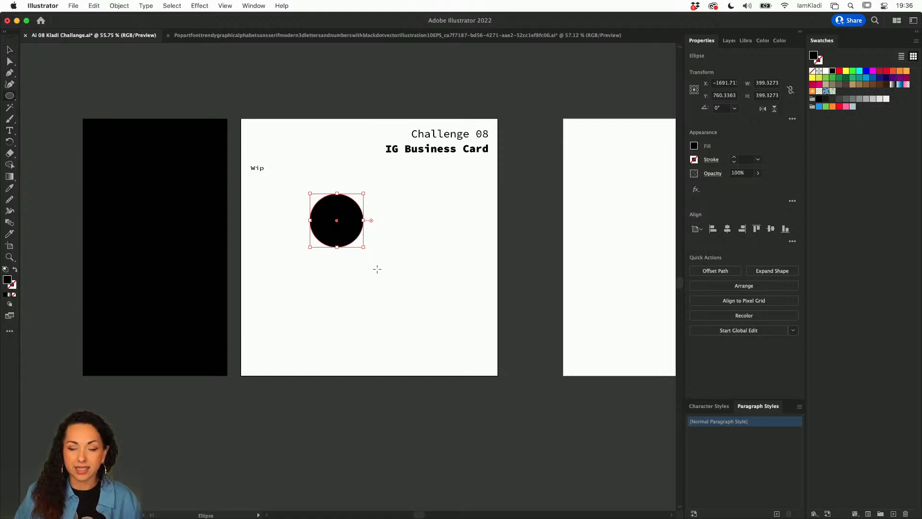
left_click_drag(367, 270, 449, 353)
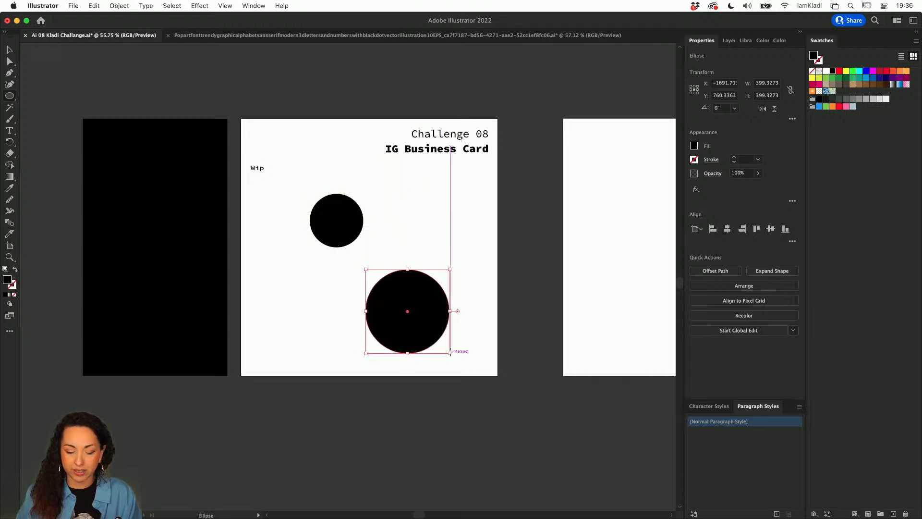
key("v")
key("Delete")
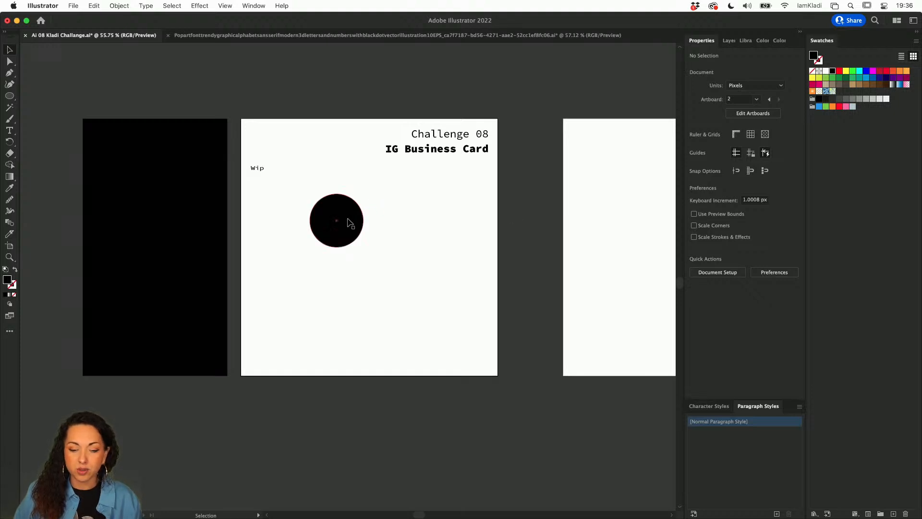
Step: Move the black circle just below the Wip label and place a duplicate directly beneath it
left_click_drag(348, 221, 297, 207)
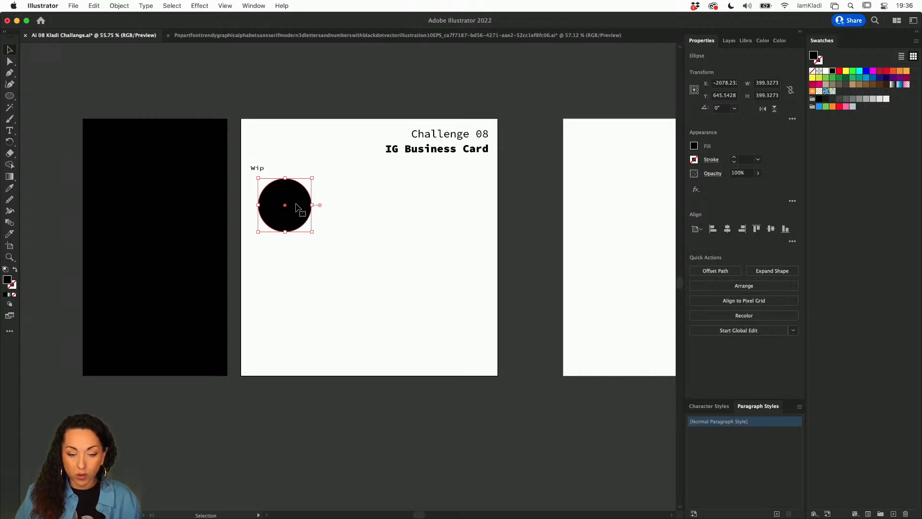
left_click_drag(297, 206, 300, 276)
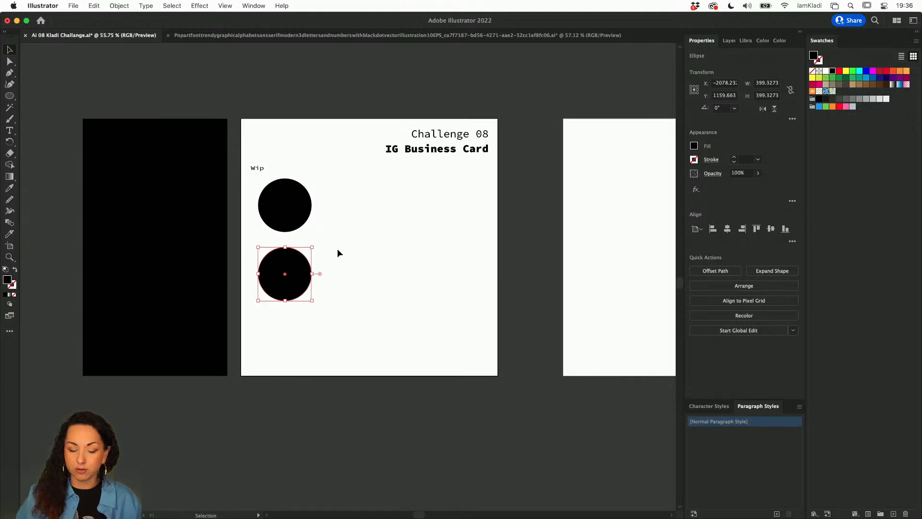
Step: Switch to the Instagram page in Chrome and capture a screenshot of the stories row above the feed
key("ctrl+Up")
left_click(527, 328)
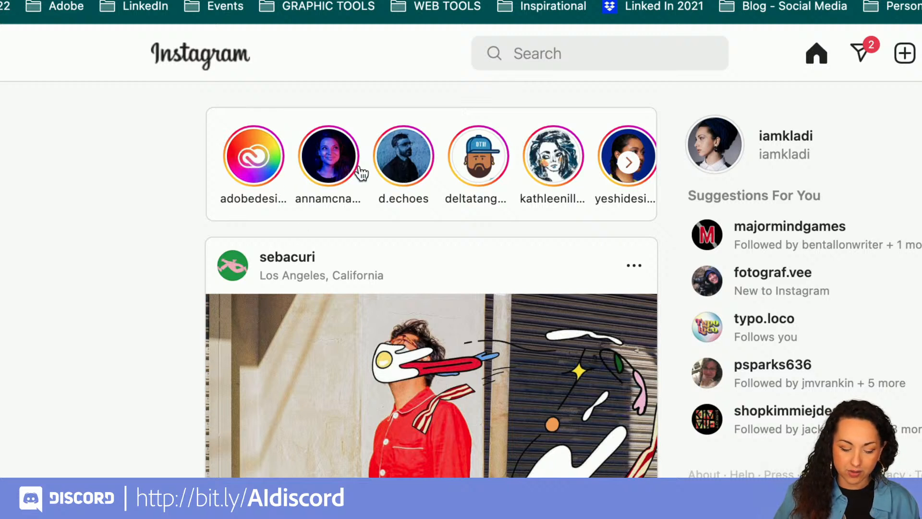
key("super+shift+4")
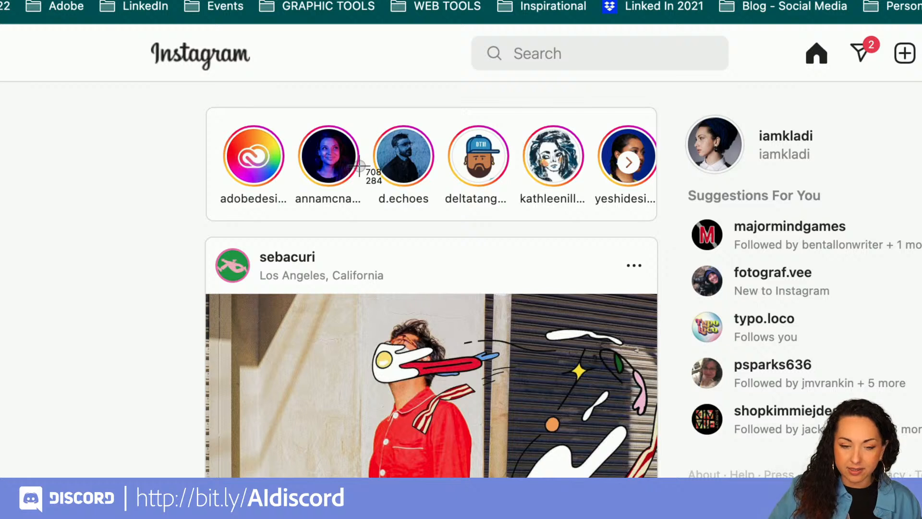
left_click_drag(190, 112, 592, 216)
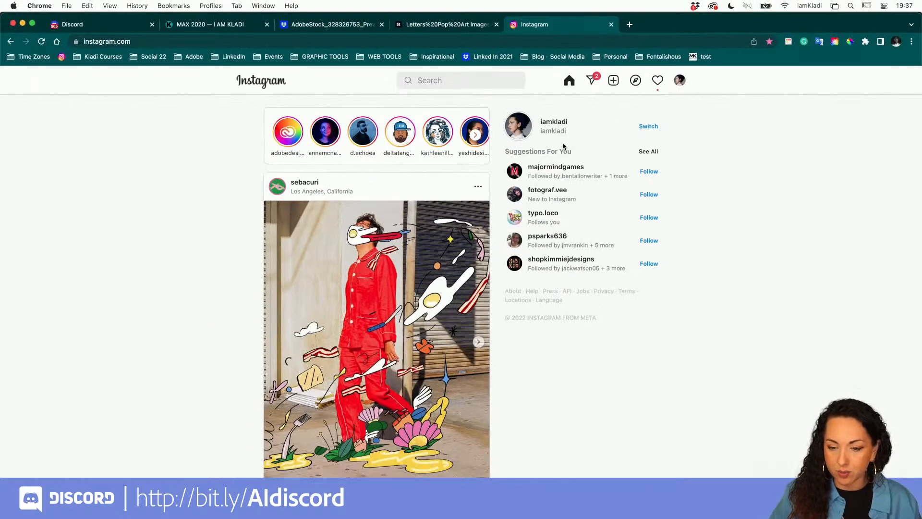
Step: Return to Illustrator and place the portrait PNG from the desktop onto the square artboard, beside the two circles
key("ctrl+Up")
left_click(369, 203)
left_click(449, 190)
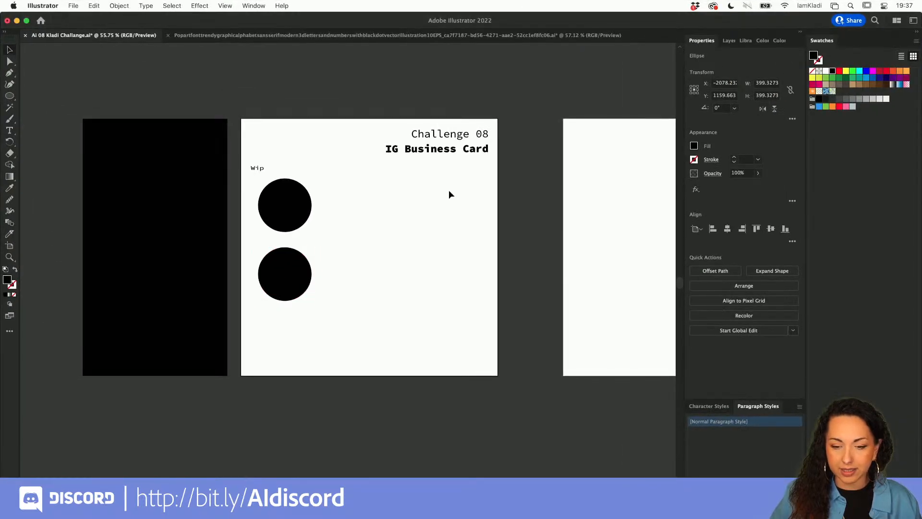
scroll(434, 229, "left", 3)
scroll(434, 230, "up", 2)
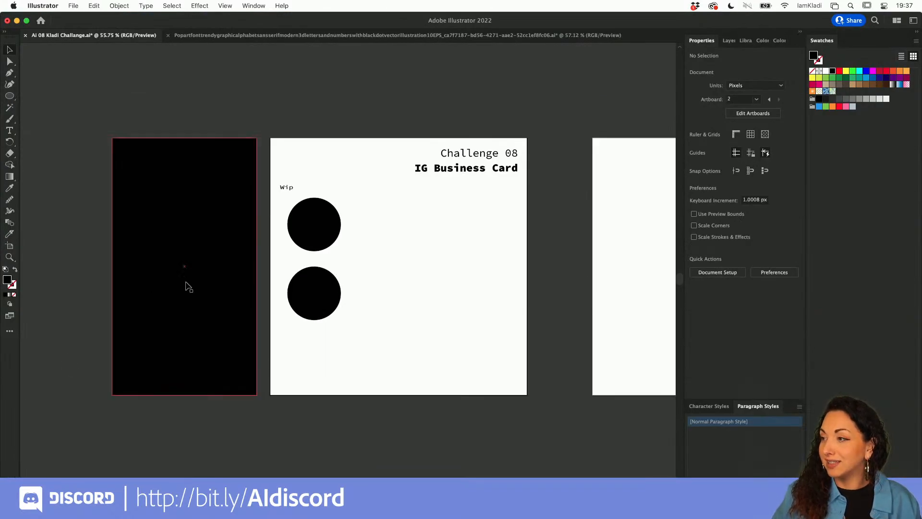
left_click(17, 21)
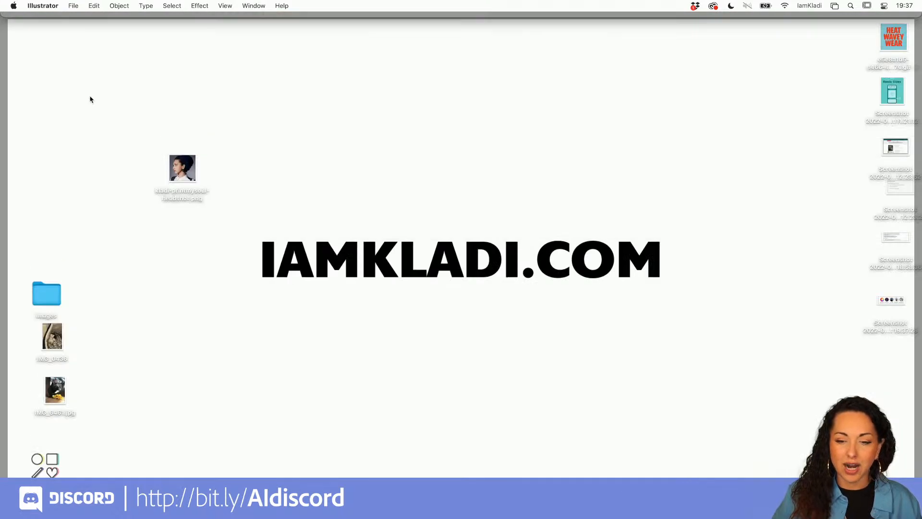
left_click(188, 207)
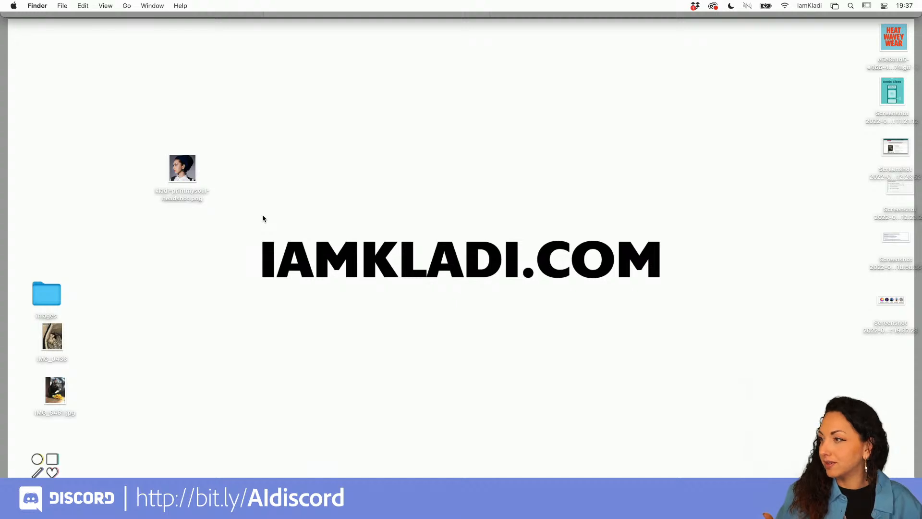
left_click_drag(180, 172, 438, 267)
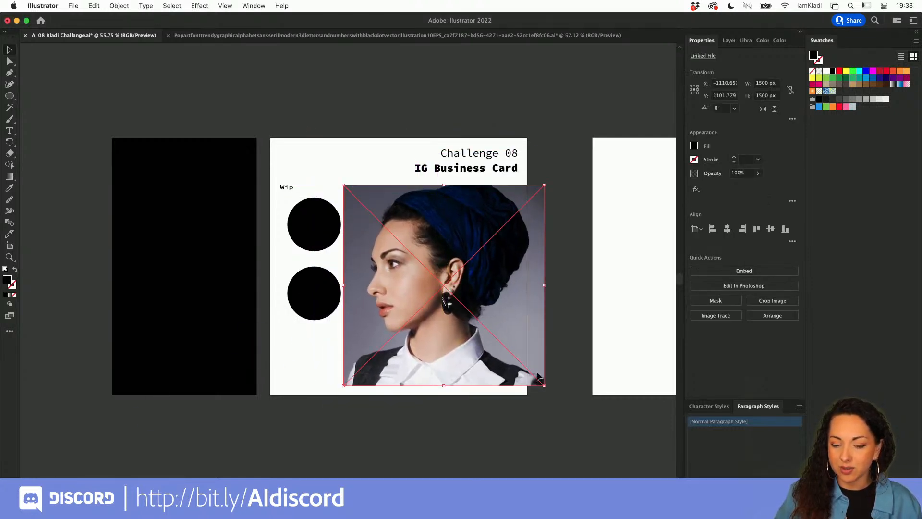
Step: Scale the placed portrait down to about 502 px square and position it beside the upper black circle
left_click_drag(545, 389, 484, 327)
scroll(485, 333, "up", 3)
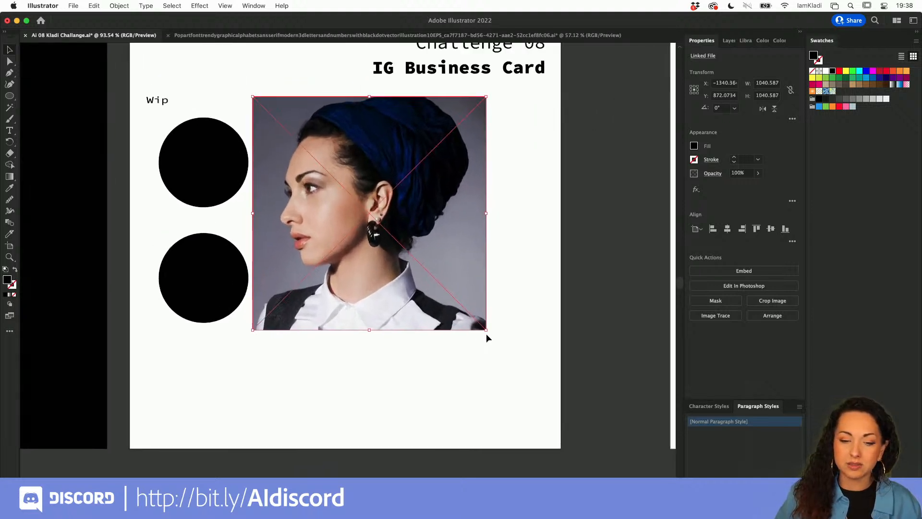
left_click_drag(471, 311, 493, 335)
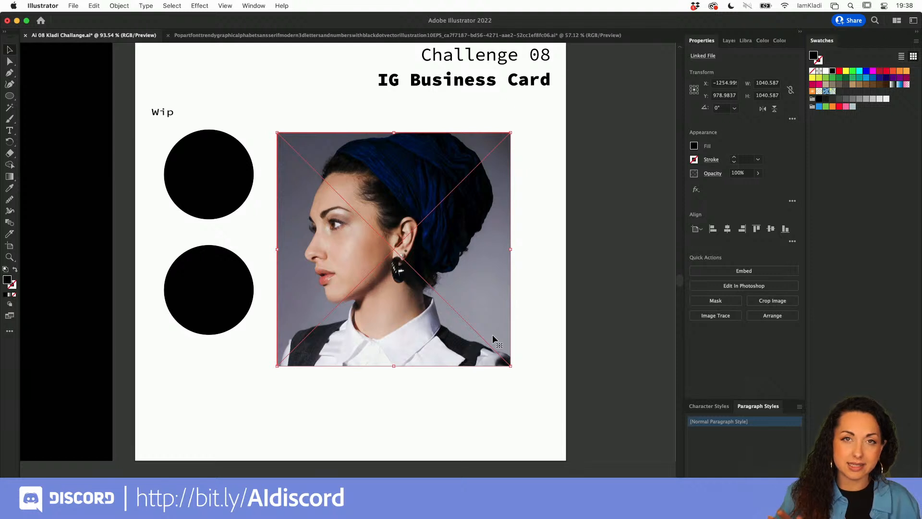
scroll(492, 338, "down", 3)
left_click_drag(424, 330, 617, 316)
scroll(617, 315, "right", 5)
left_click_drag(512, 308, 271, 320)
scroll(271, 320, "up", 2)
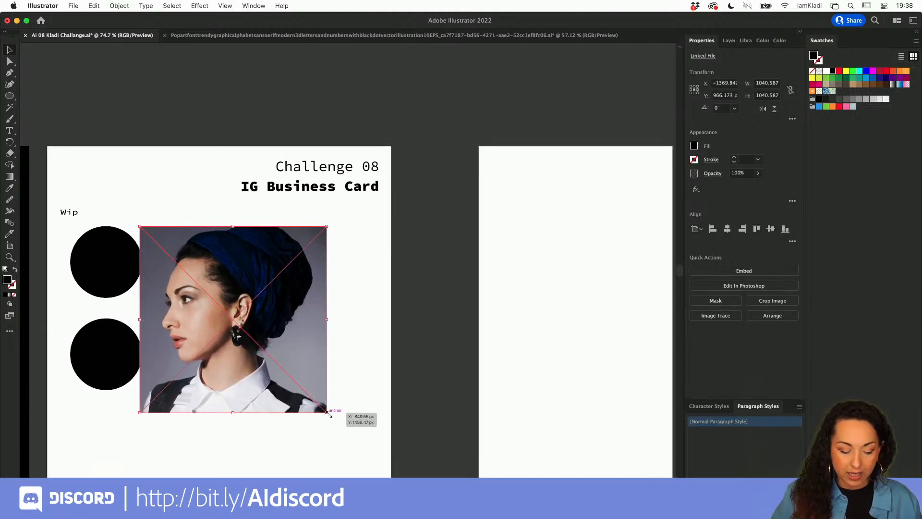
left_click_drag(329, 413, 301, 289)
scroll(237, 309, "up", 3)
left_click(238, 314)
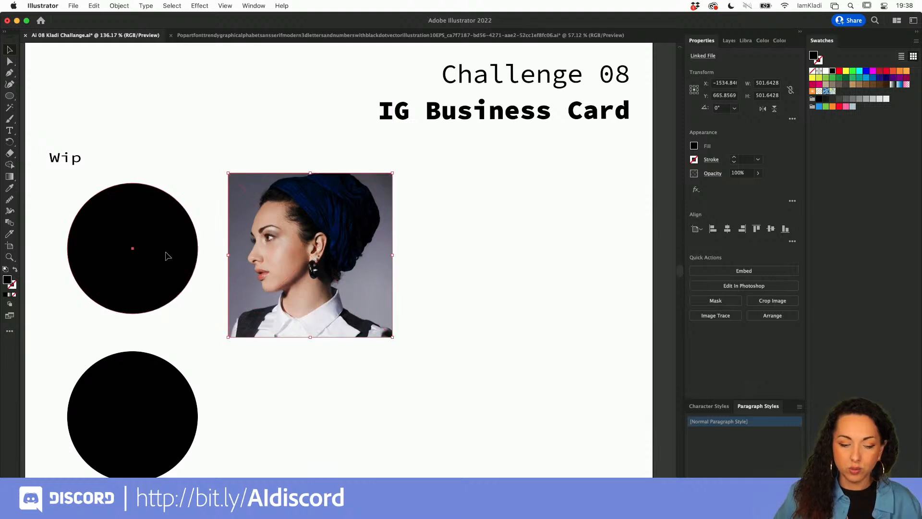
Step: Move the upper circle over the portrait's face and swap its fill and stroke, leaving a black outline with no fill
left_click_drag(164, 253, 233, 253)
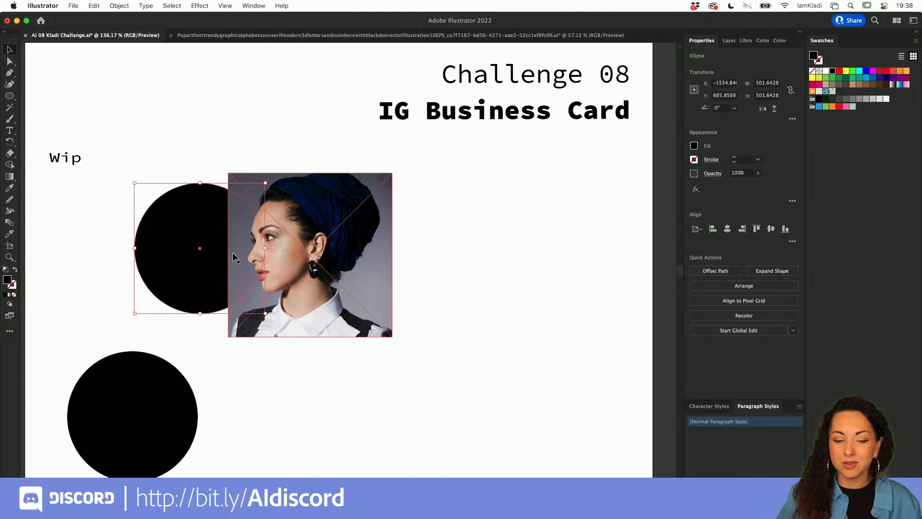
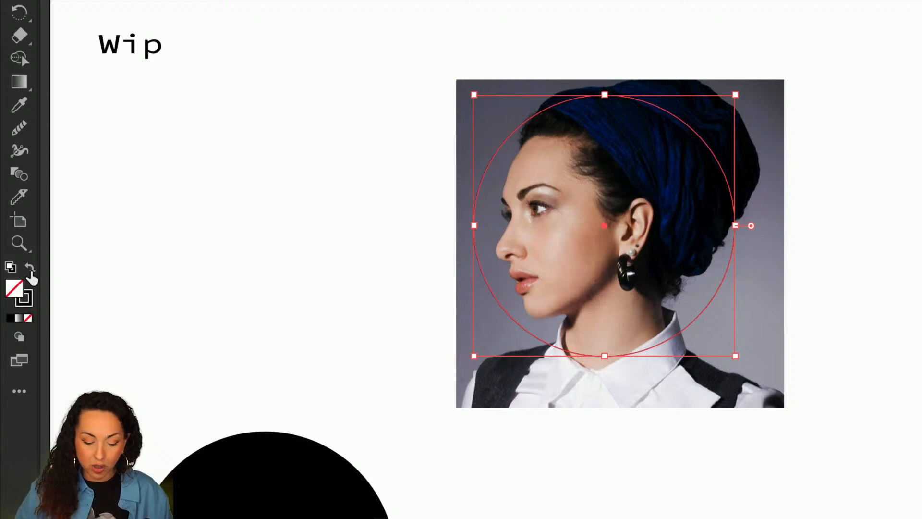
left_click(29, 269)
left_click(30, 270)
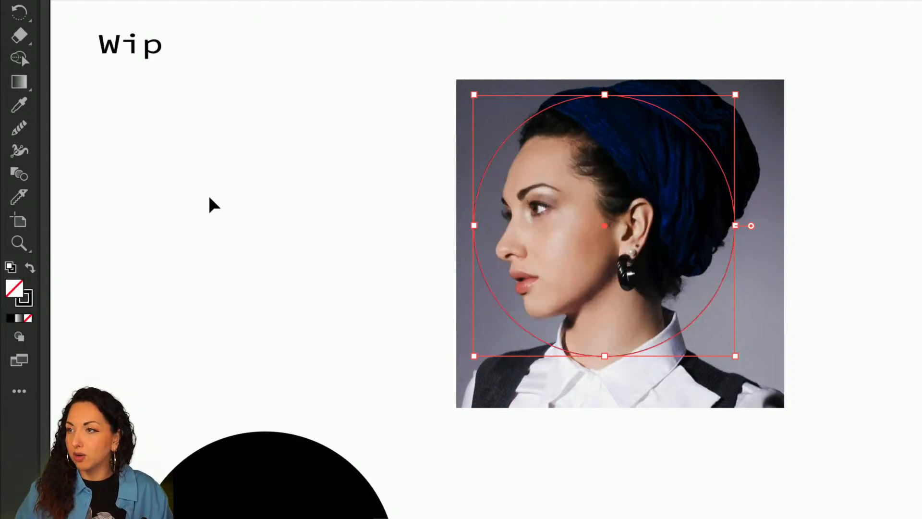
key("shift+x")
key("shift+x")
key("shift+x")
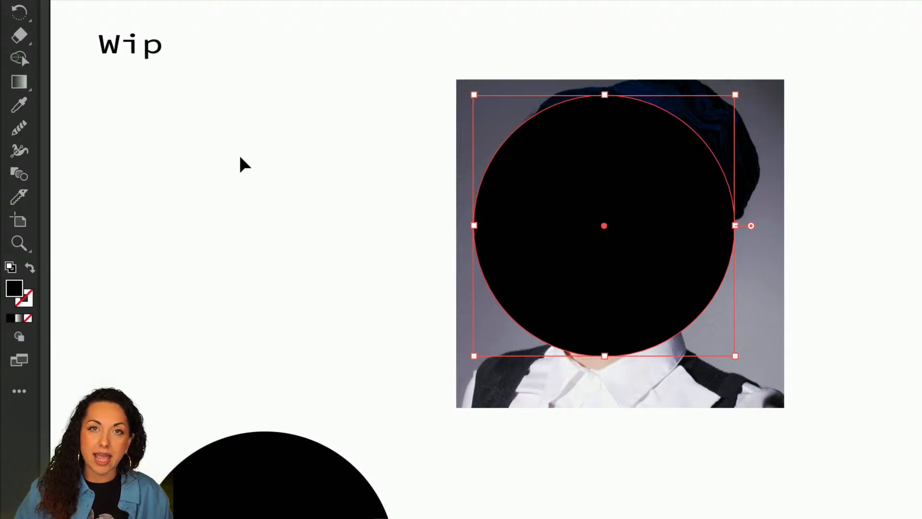
key("shift+x")
key("shift+x")
key("shift+x")
key("shift+x")
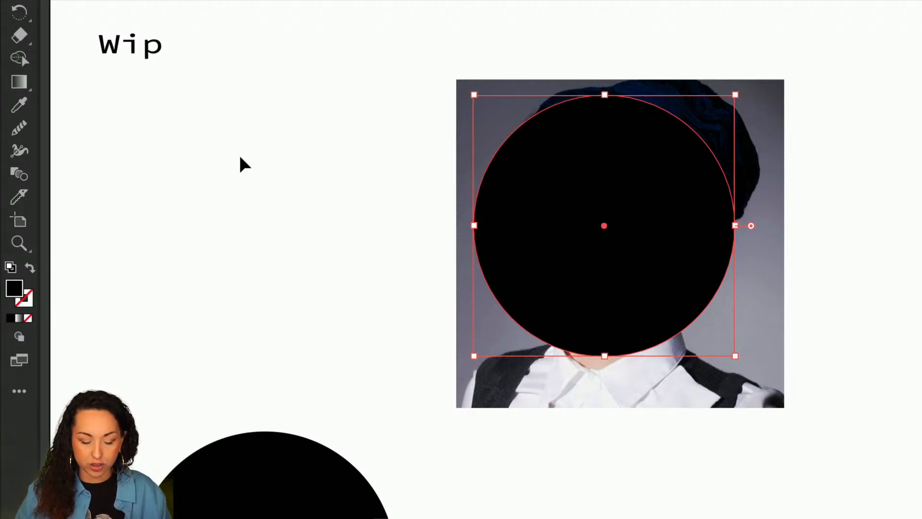
key("shift+x")
key("shift+x")
key("shift+x")
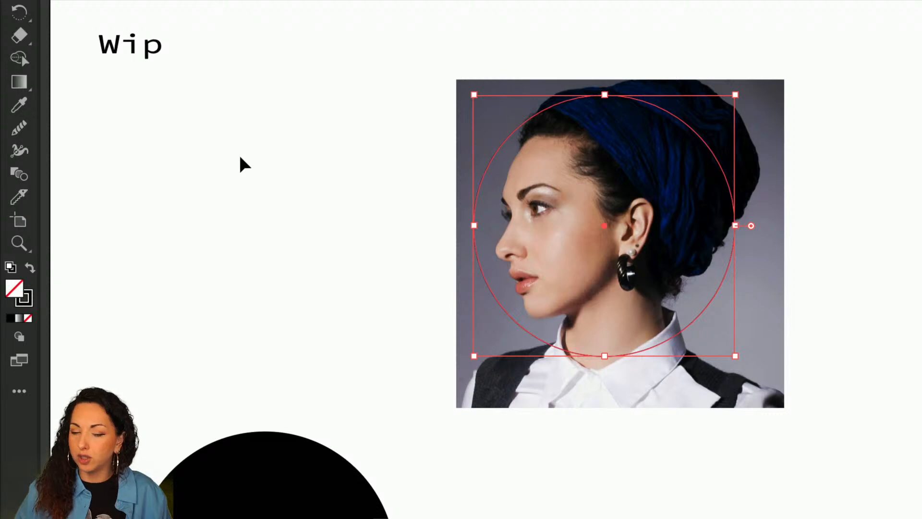
key("shift+x")
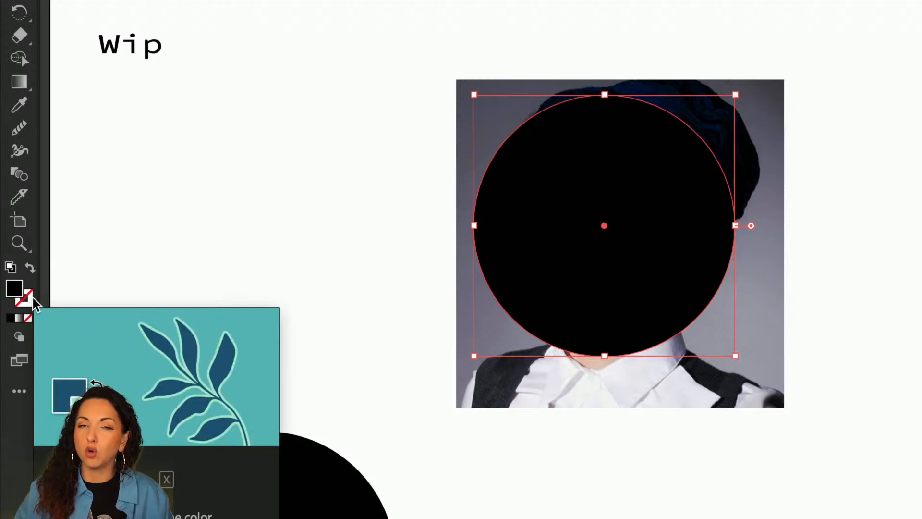
key("shift+x")
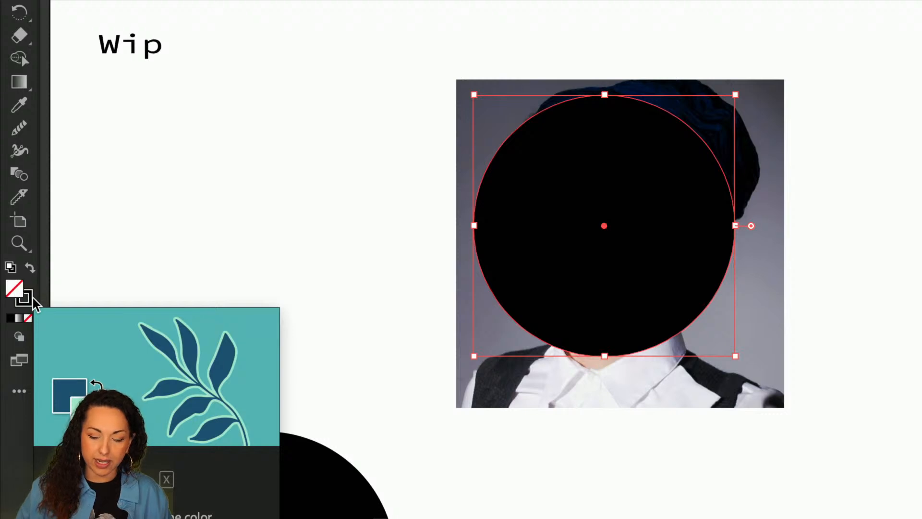
key("shift+x")
key("shift+x")
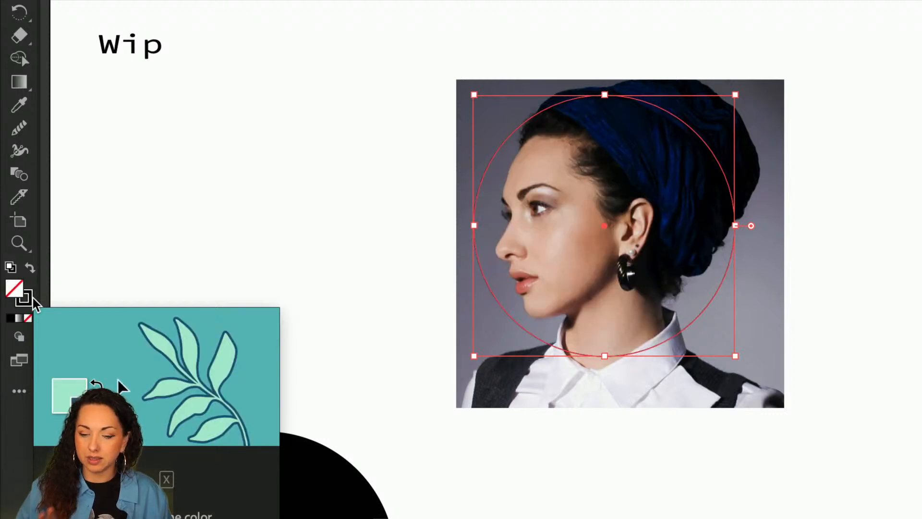
left_click(128, 222)
Step: Select the outlined circle together with the portrait and make a clipping mask from them
scroll(129, 223, "down", 3)
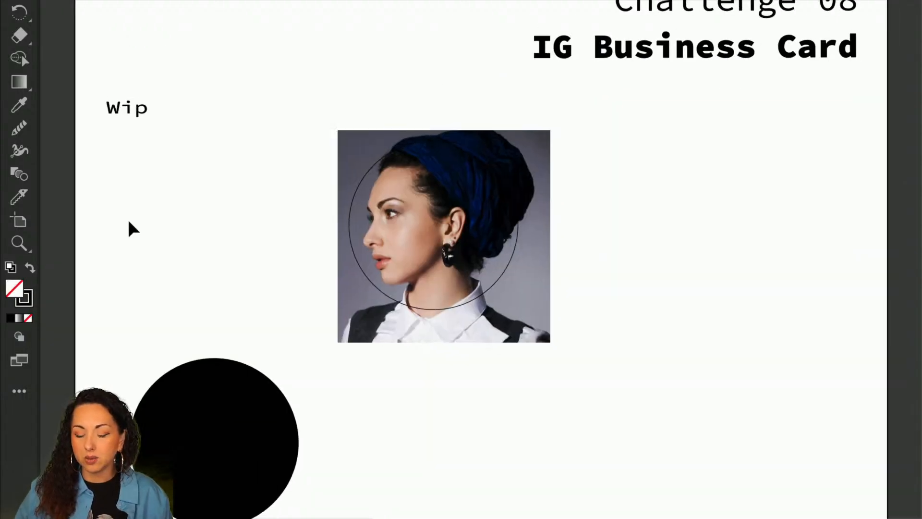
scroll(128, 222, "right", 2)
scroll(128, 222, "up", 1)
left_click_drag(403, 334, 399, 329)
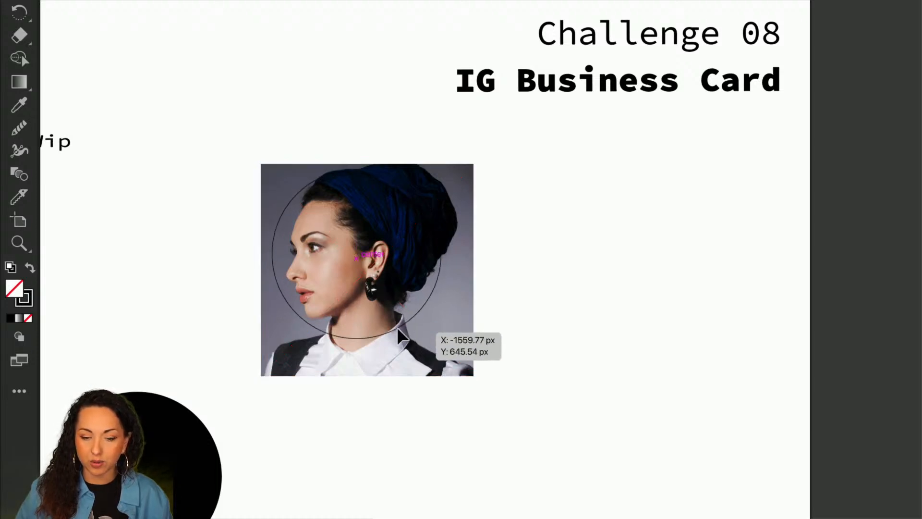
left_click(396, 331)
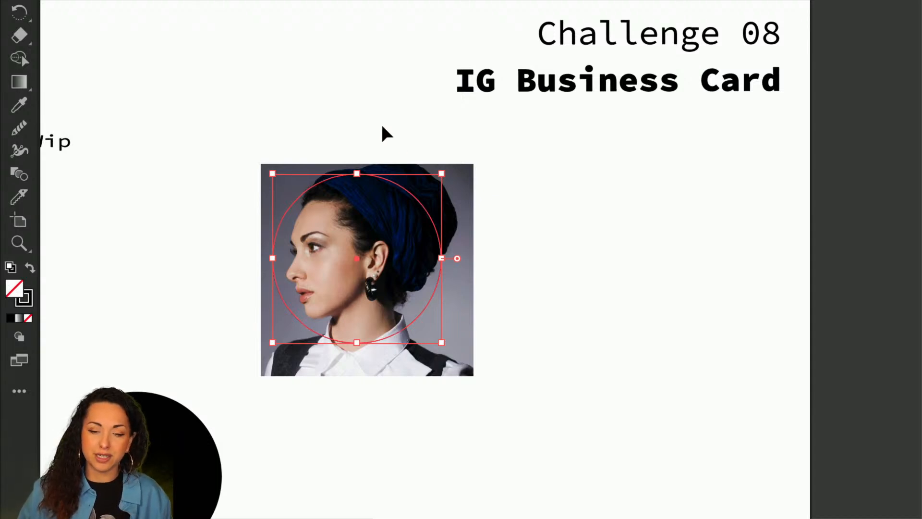
left_click_drag(227, 125, 366, 254)
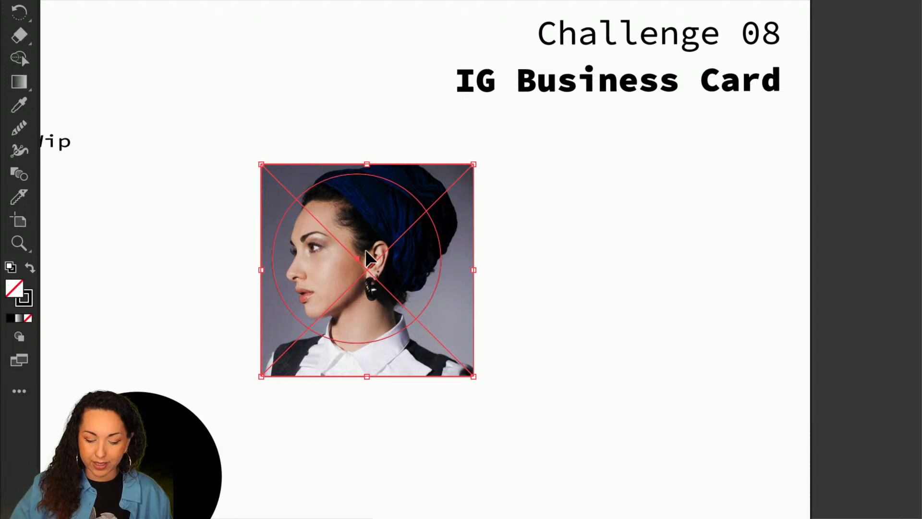
key("ctrl+7")
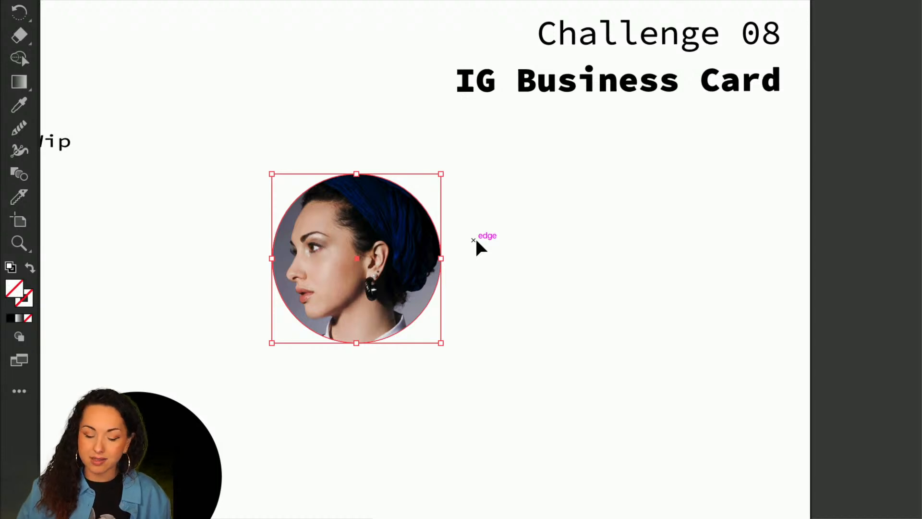
Step: Isolate the clipped portrait, scale the photo down slightly and reposition it so the head is framed within the circle
double_click(390, 233)
mouse_move(391, 238)
left_mouse_down()
mouse_move(402, 239)
mouse_move(388, 224)
mouse_move(382, 240)
mouse_move(397, 240)
mouse_move(382, 234)
mouse_move(400, 213)
mouse_move(377, 233)
mouse_move(395, 227)
mouse_move(405, 237)
left_mouse_up()
left_click_drag(482, 164, 458, 188)
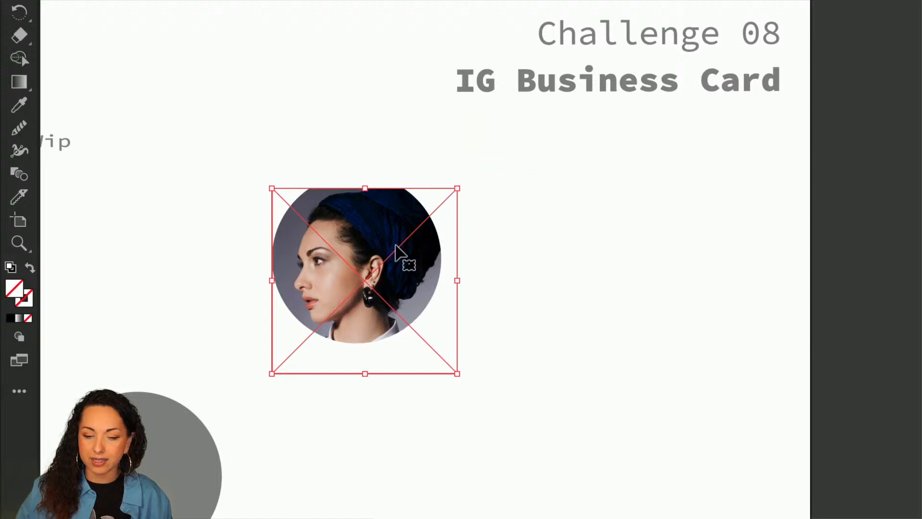
left_click_drag(395, 246, 385, 241)
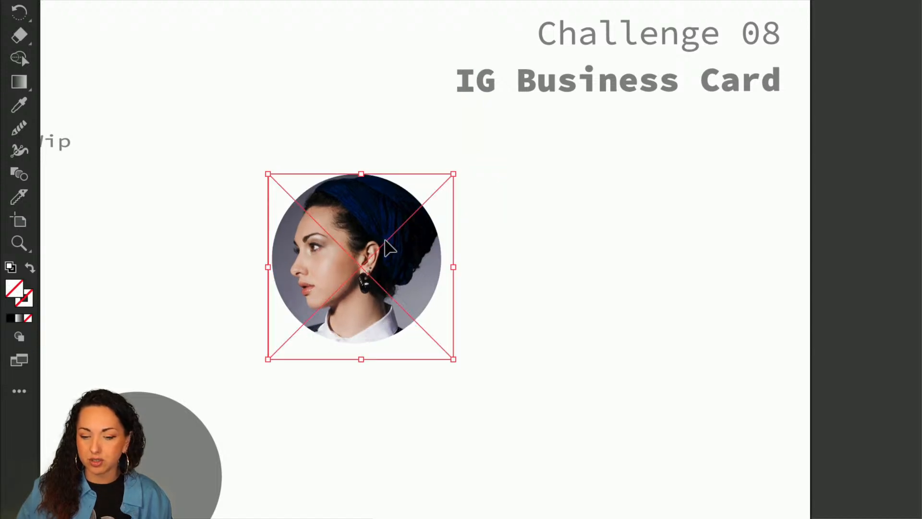
left_click(484, 226)
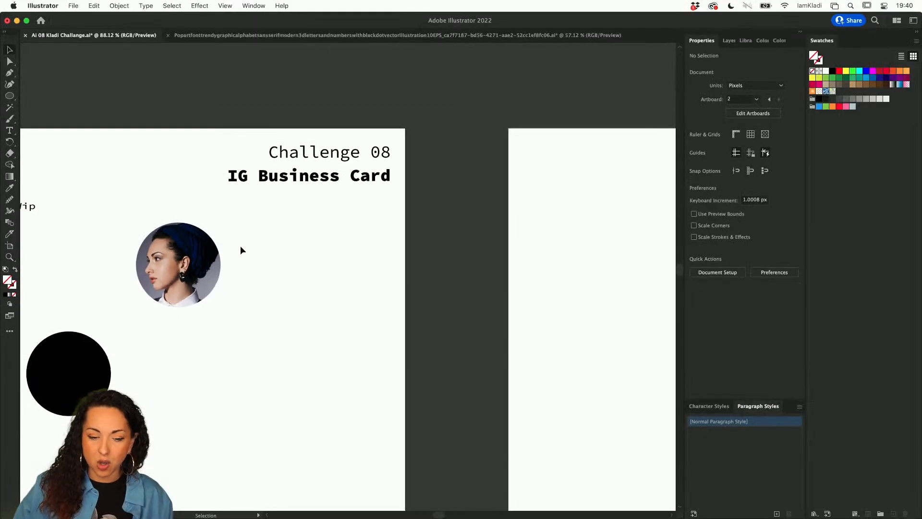
Step: Nudge the circular portrait slightly to the right on the square artboard
scroll(387, 301, "down", 5)
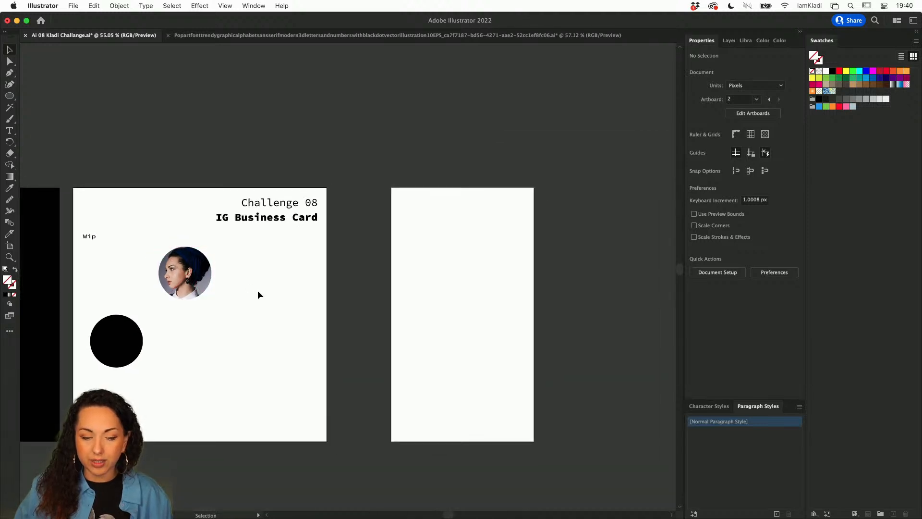
mouse_move(200, 285)
left_mouse_down()
mouse_move(215, 284)
mouse_move(202, 282)
left_mouse_up()
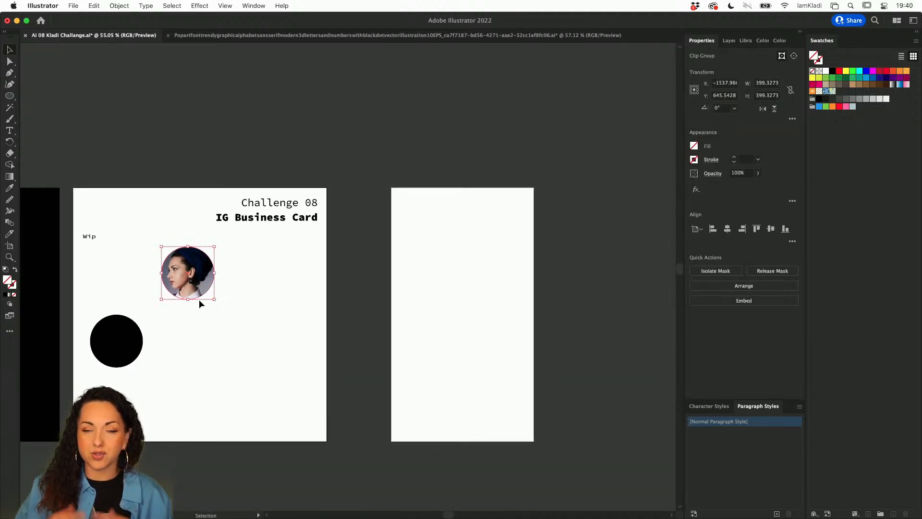
scroll(199, 299, "up", 2)
scroll(199, 299, "left", 2)
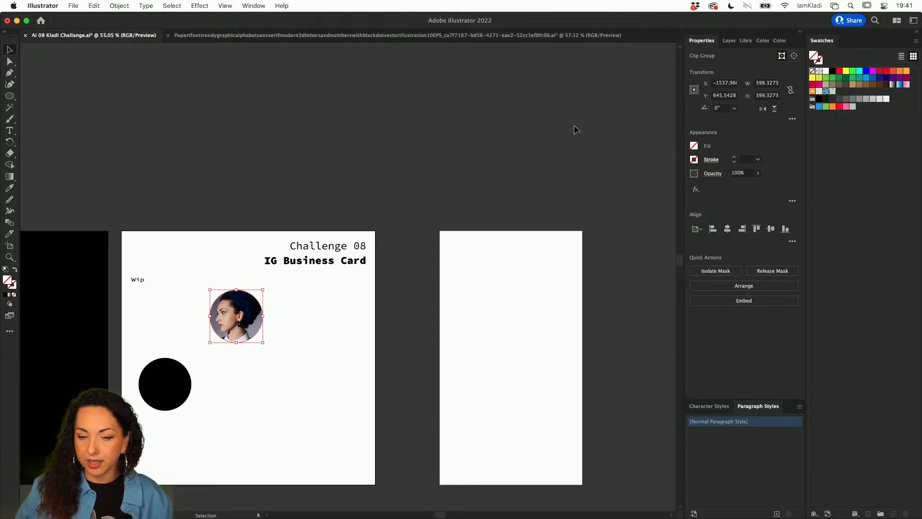
Step: Place the screenshot of the Instagram stories row in the document and move it onto the blank tall artboard
mouse_move(0, 0)
left_click_drag(911, 308, 653, 325)
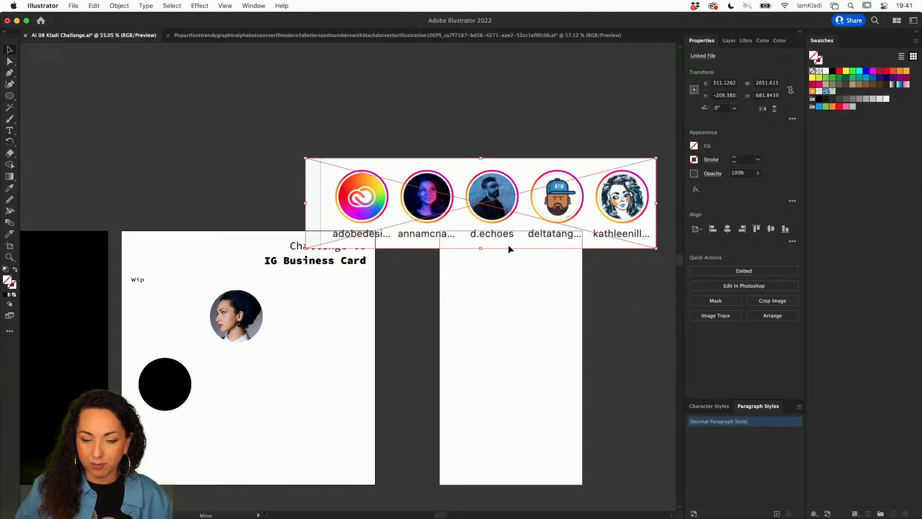
left_click_drag(414, 192, 314, 374)
scroll(313, 368, "up", 6)
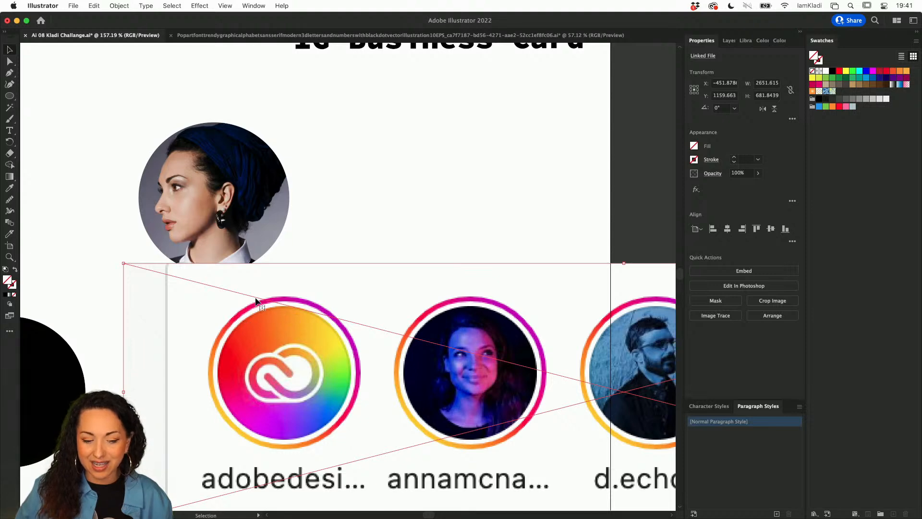
scroll(313, 401, "down", 4)
left_click_drag(312, 401, 638, 244)
left_click(610, 362)
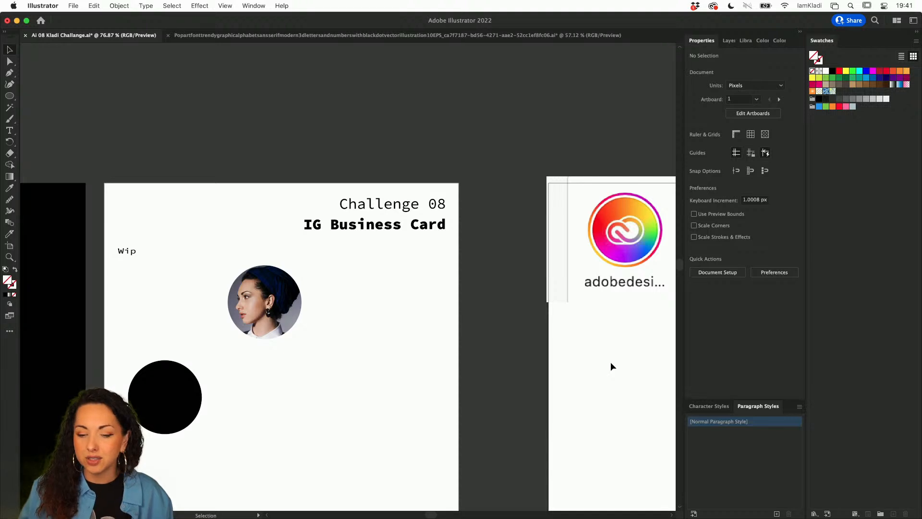
Step: Move the black circle up and to the right, closer to the circular portrait
scroll(447, 356, "up", 3)
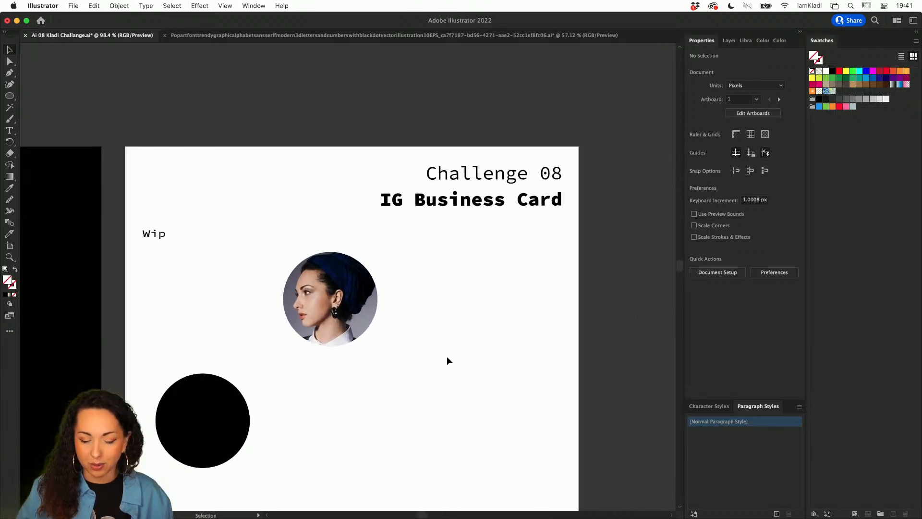
left_click(178, 426)
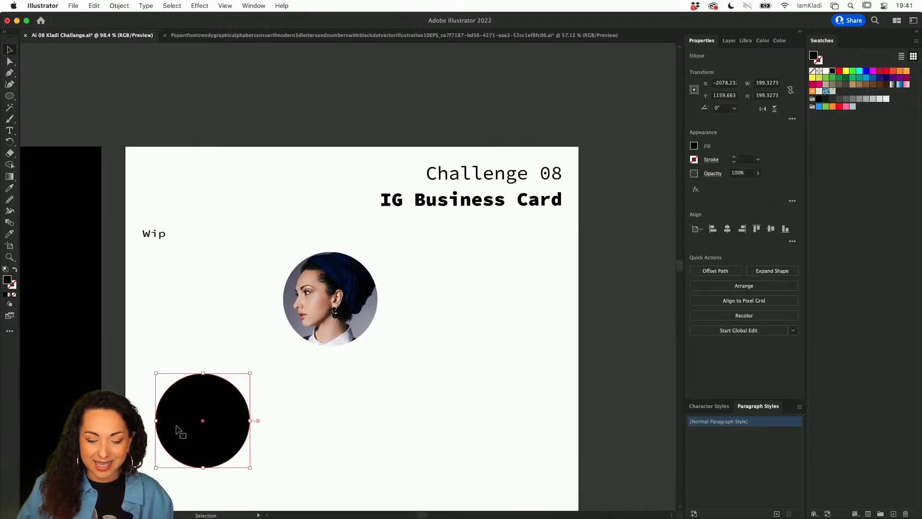
left_click_drag(226, 432, 266, 416)
Step: Give the circular portrait a 15 pt black stroke and align the stroke to the outside
left_click(365, 317)
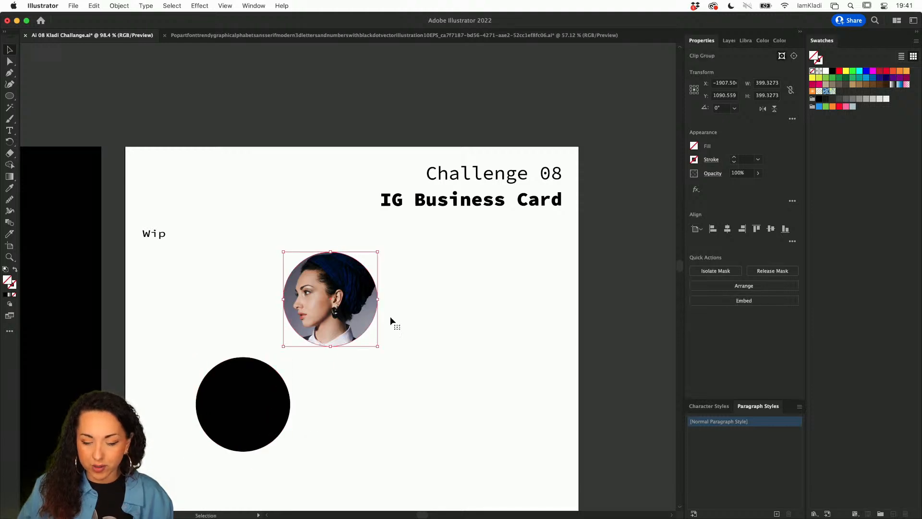
left_click(735, 160)
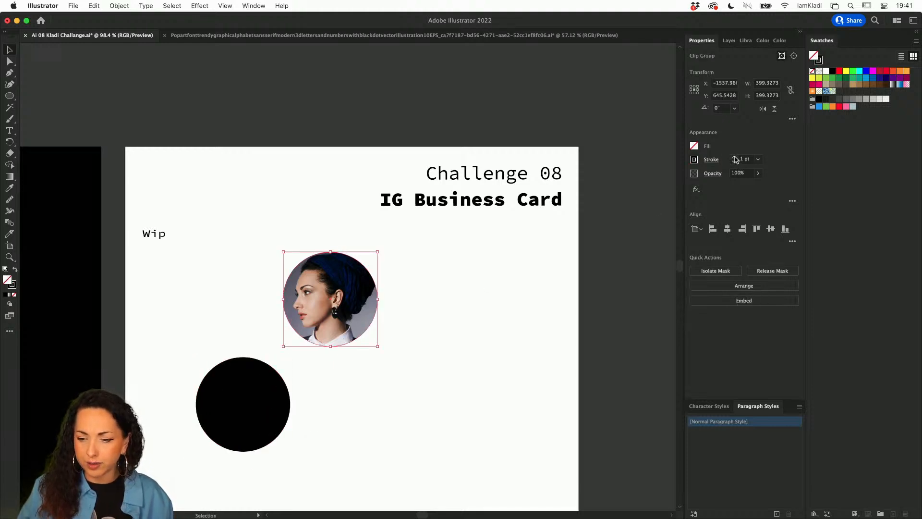
left_click(734, 157)
left_click(734, 157)
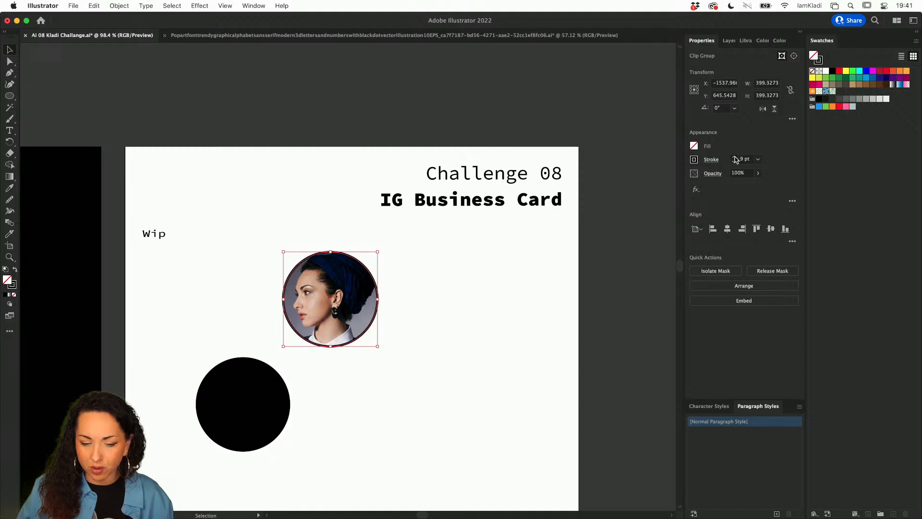
left_click(735, 157)
left_click(734, 157)
left_click(735, 157)
left_click(734, 157)
left_click(735, 157)
left_click(735, 157)
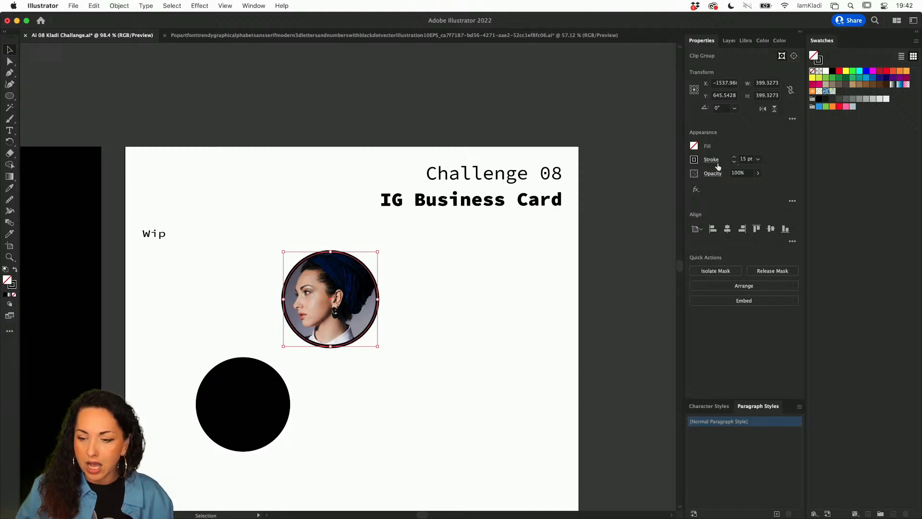
left_click(712, 161)
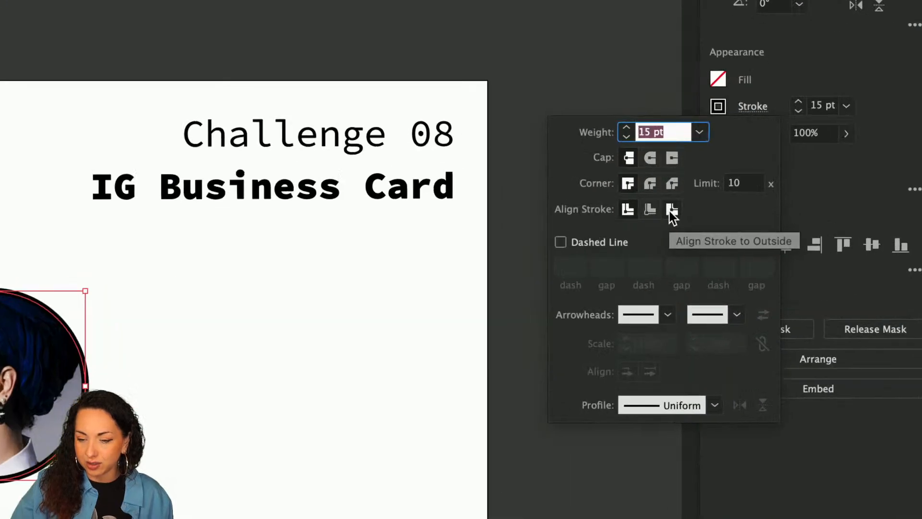
left_click(670, 211)
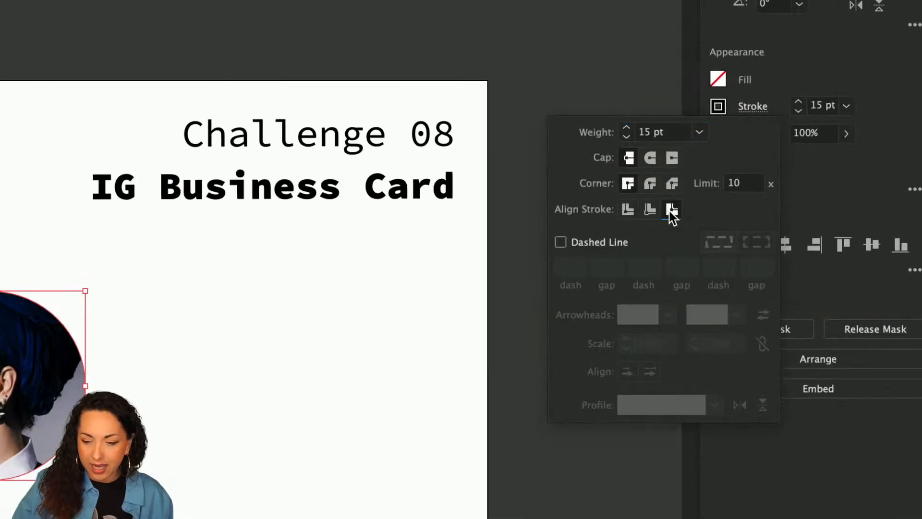
Step: Try aligning the circular portrait's stroke to the inside with a weight of 20 pt, and undo the changes
left_click(648, 211)
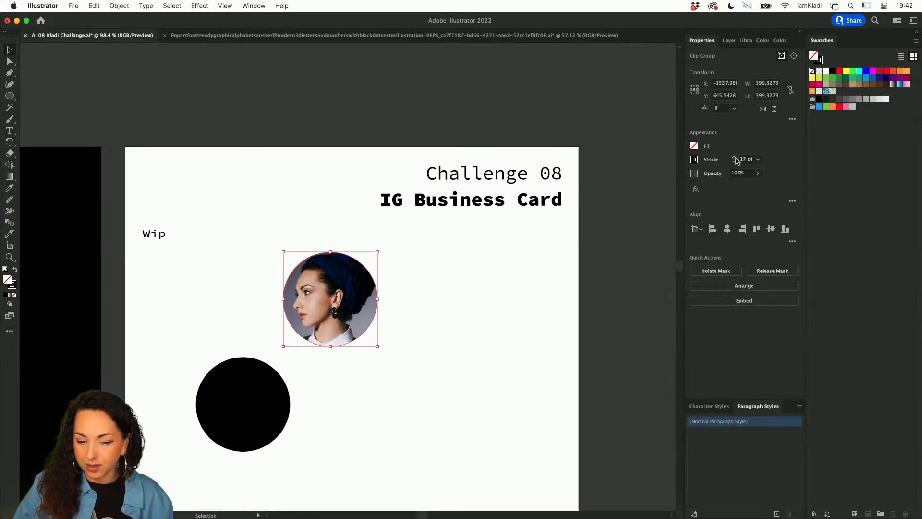
left_click(735, 158)
left_click(735, 157)
left_click(735, 157)
left_click(411, 236)
left_click(353, 292)
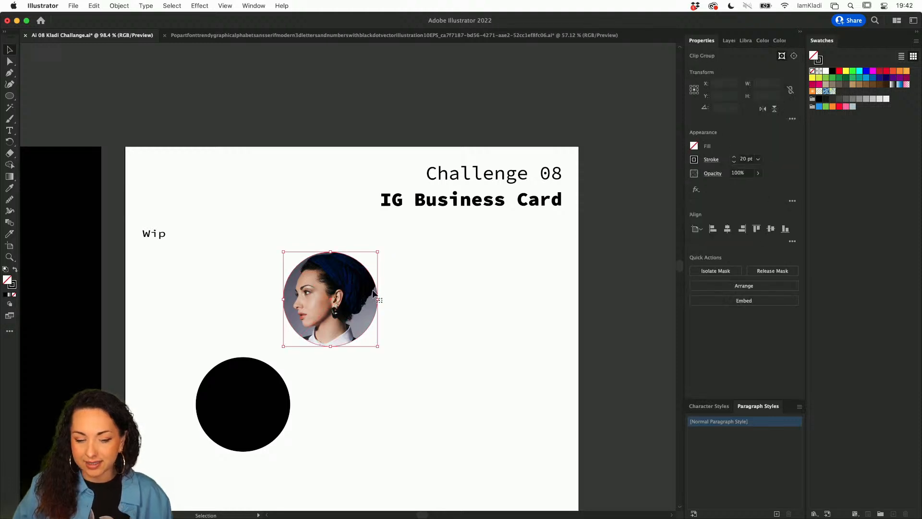
key("a")
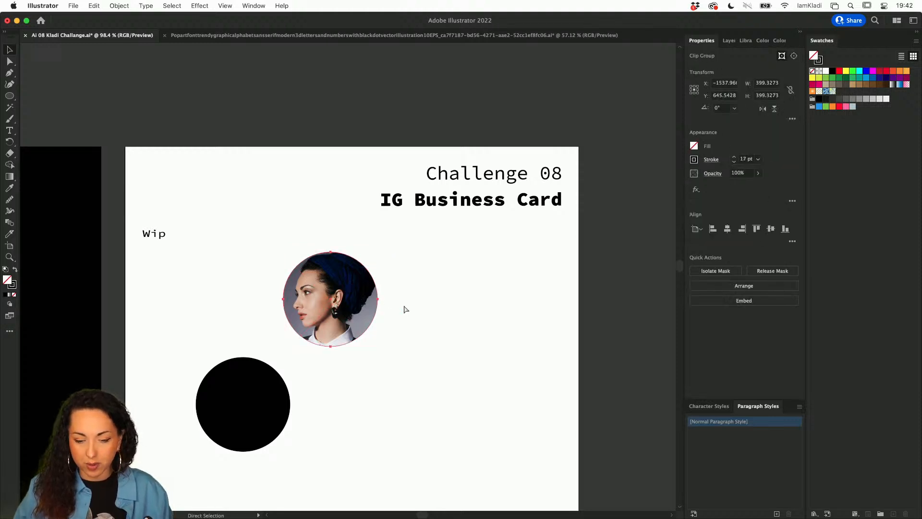
key("super+z")
key("super+z")
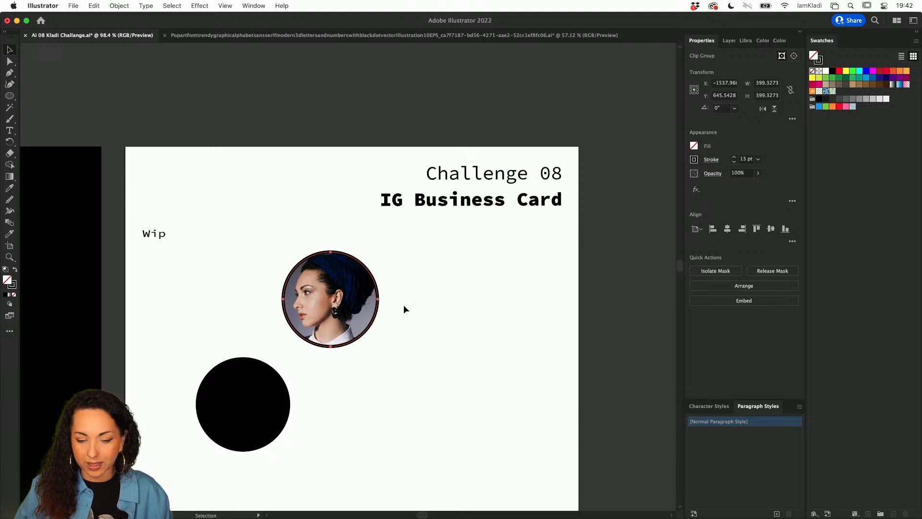
Step: Reposition the circular portrait slightly to the right on the square artboard and reduce its stroke weight to 10 pt
left_click(404, 306)
left_click(373, 306)
left_click_drag(372, 305, 420, 311)
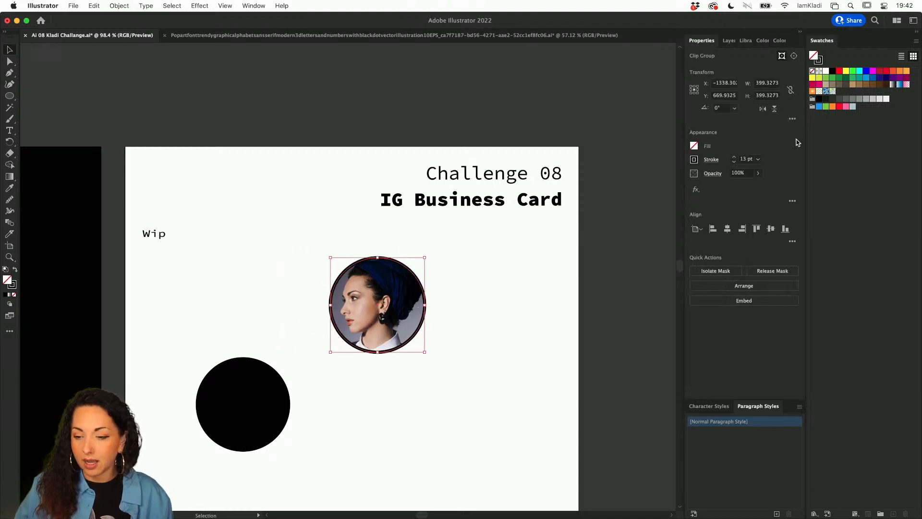
left_click(733, 162)
left_click(733, 161)
left_click(734, 161)
left_click(514, 290)
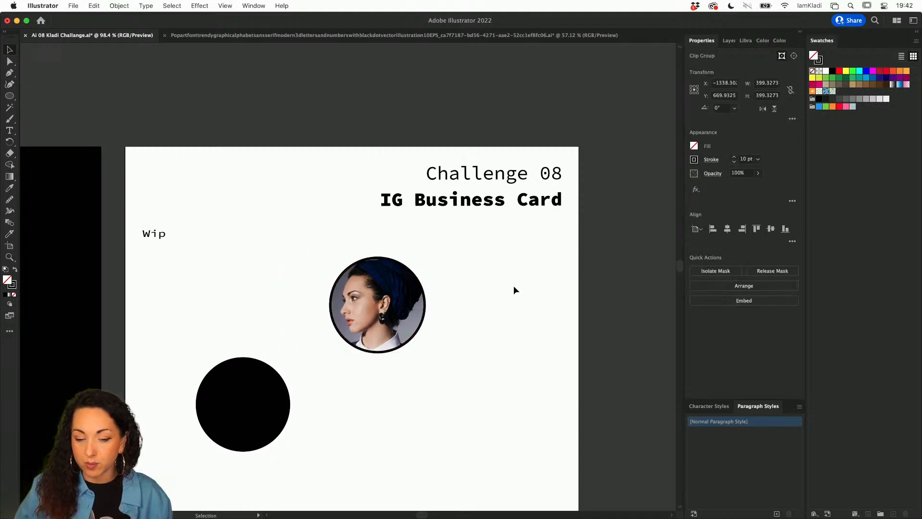
left_click_drag(415, 303, 390, 302)
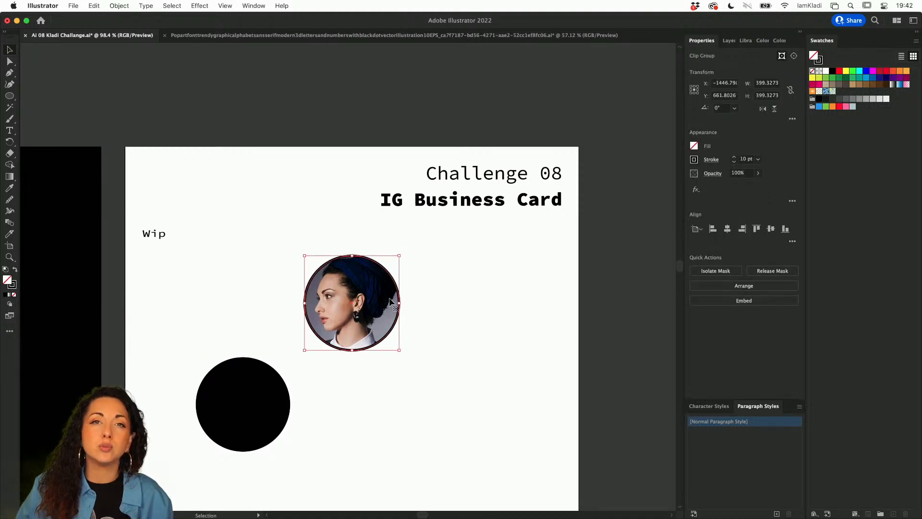
Step: Apply white to the circular portrait's fill and swap fill and stroke, giving it a white stroke
left_click(826, 74)
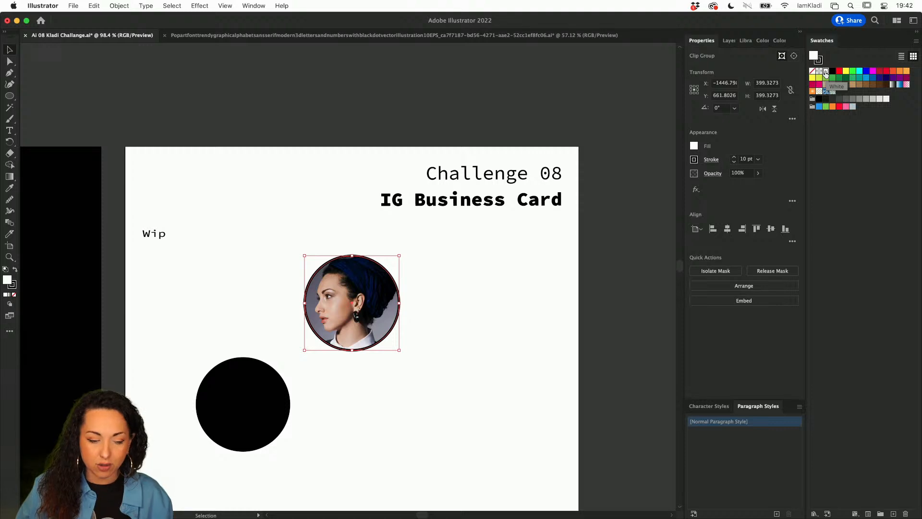
key("shift+x")
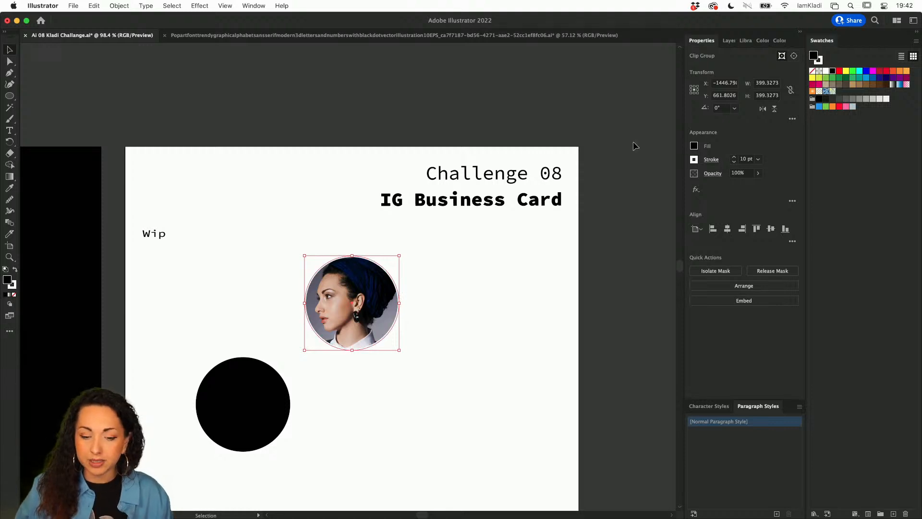
left_click(447, 274)
Step: Check the portrait's white outline on the dark canvas beside the artboard, and bring the portrait back onto the square artboard
scroll(447, 273, "right", 5)
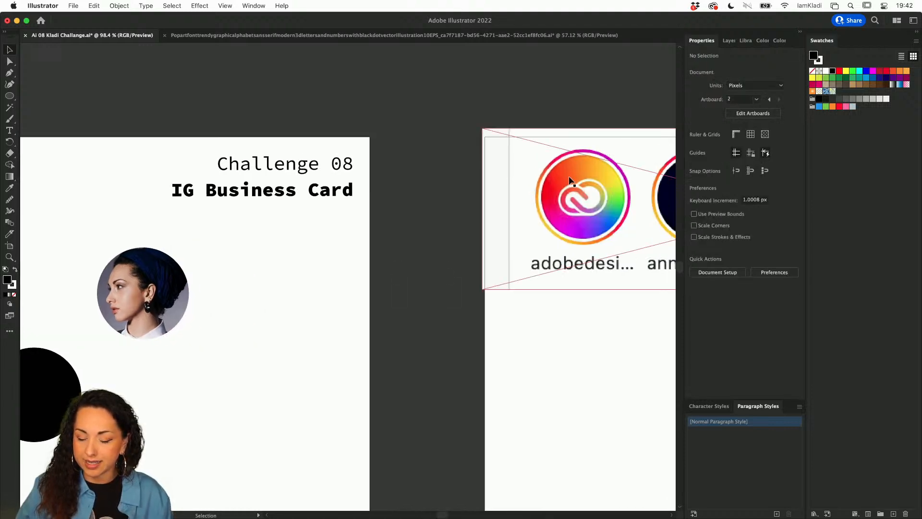
scroll(291, 373, "left", 5)
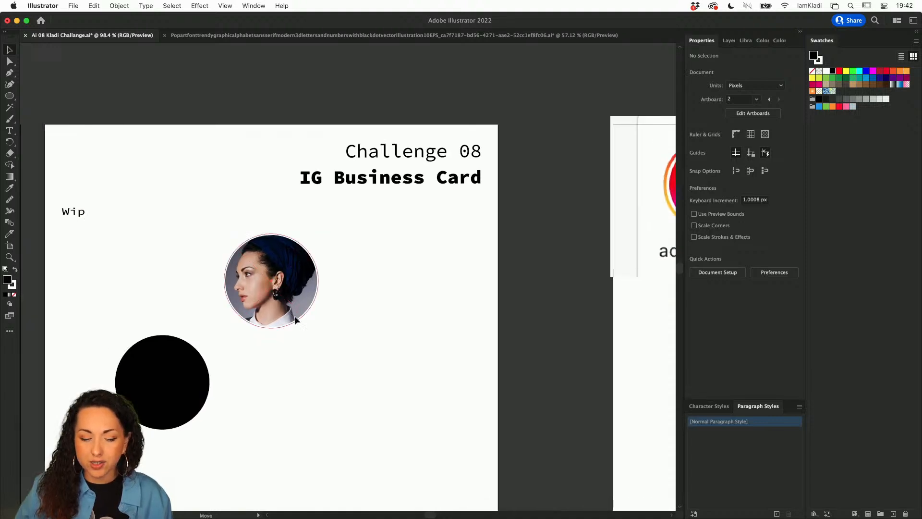
left_click_drag(295, 315, 566, 298)
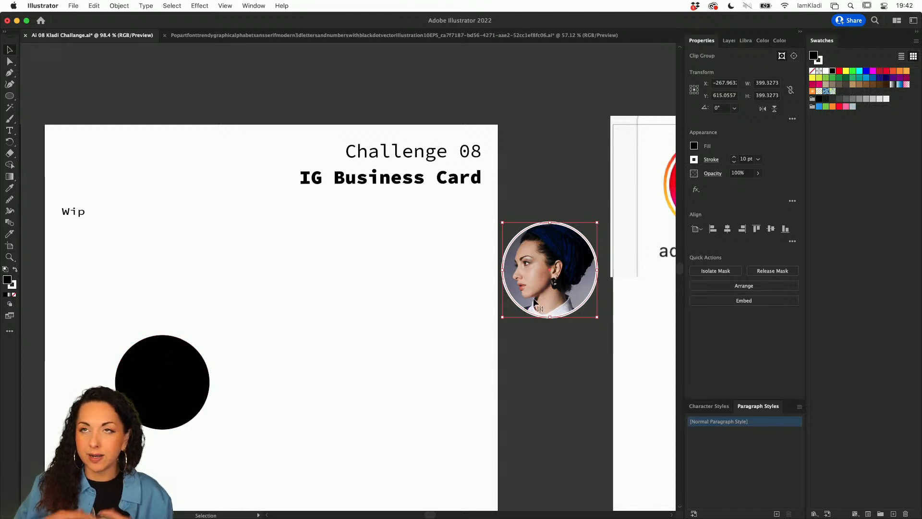
left_click(181, 391)
scroll(181, 390, "left", 5)
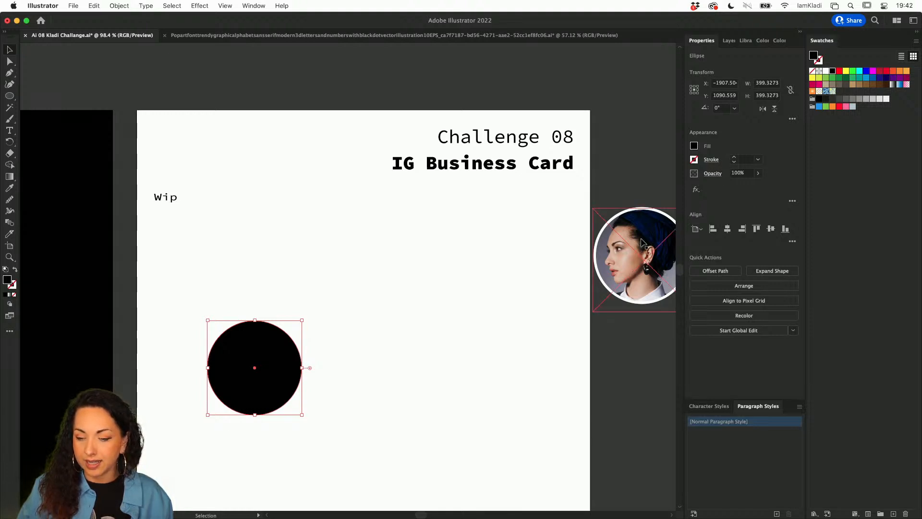
left_click_drag(641, 242, 367, 272)
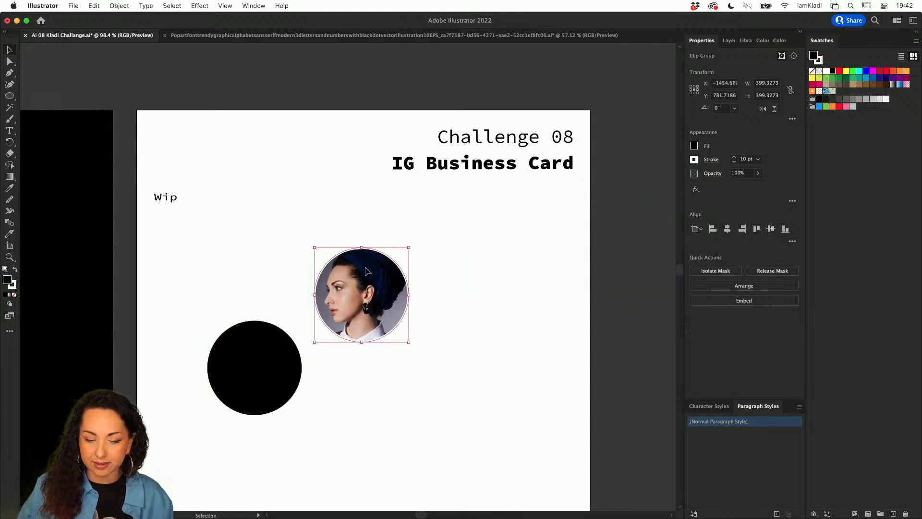
Step: Centre the circular portrait and the black circle on each other horizontally and vertically
left_click(276, 364, "shift")
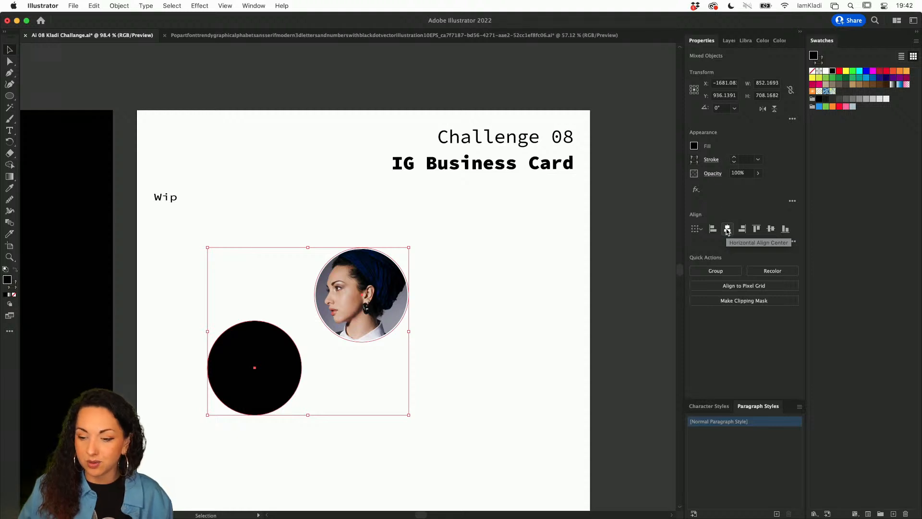
left_click(727, 229)
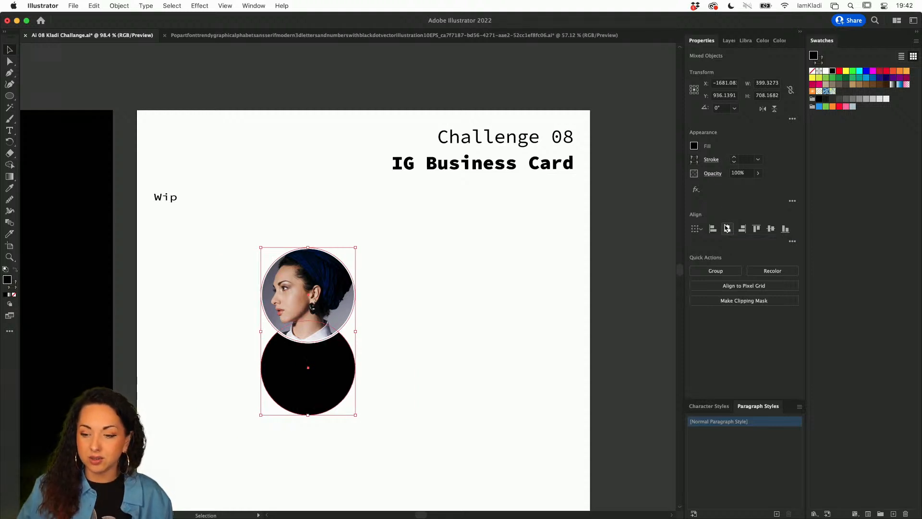
left_click(771, 229)
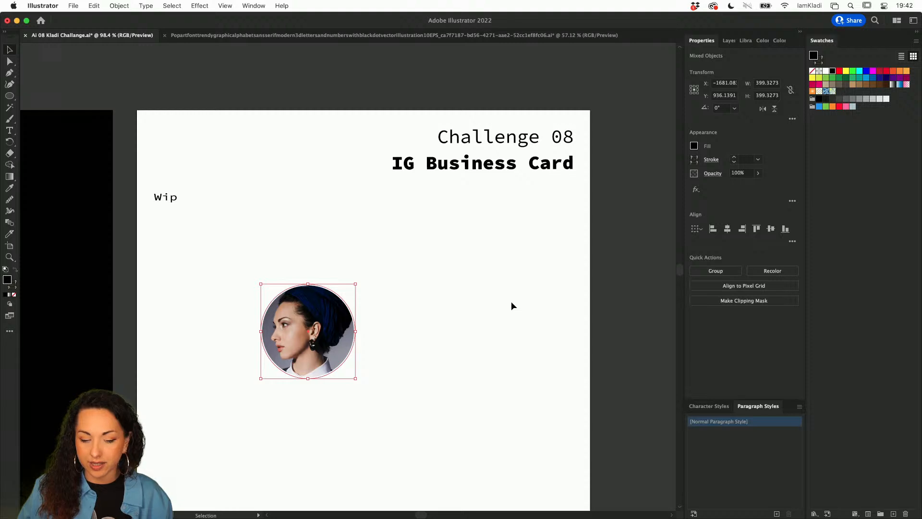
Step: Give the black circle behind the portrait a 7 pt black stroke
left_click(342, 321, "shift")
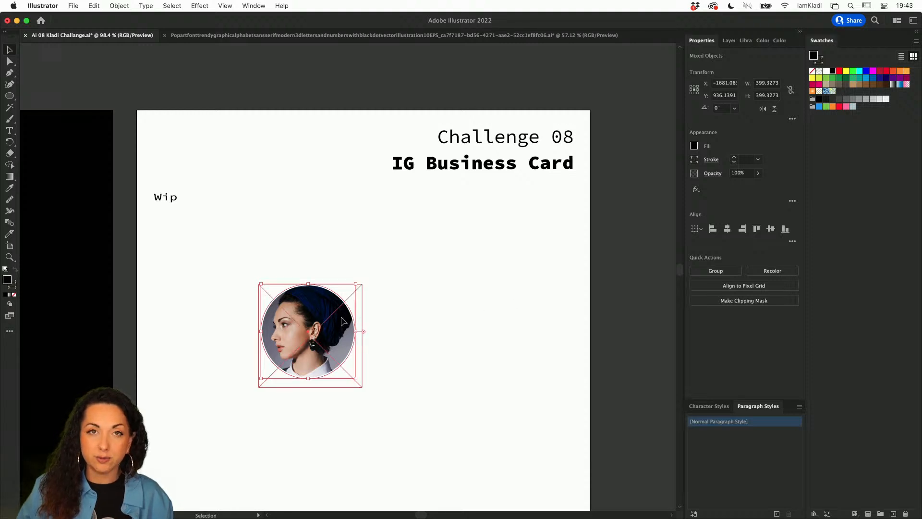
left_click(711, 159)
left_click(735, 157)
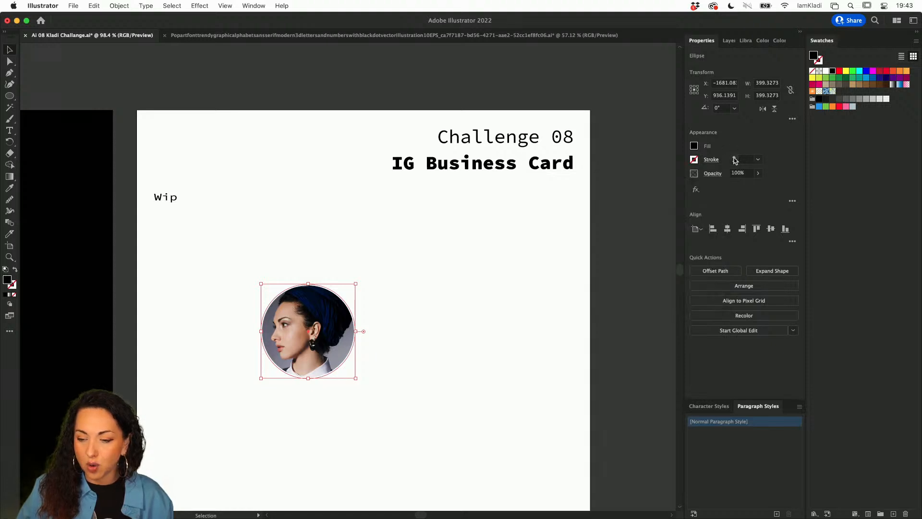
left_click(734, 157)
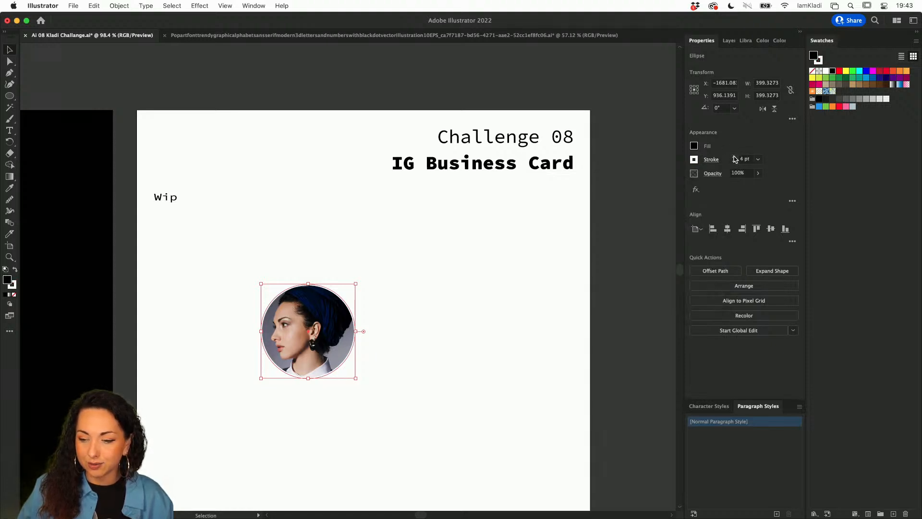
left_click(695, 160)
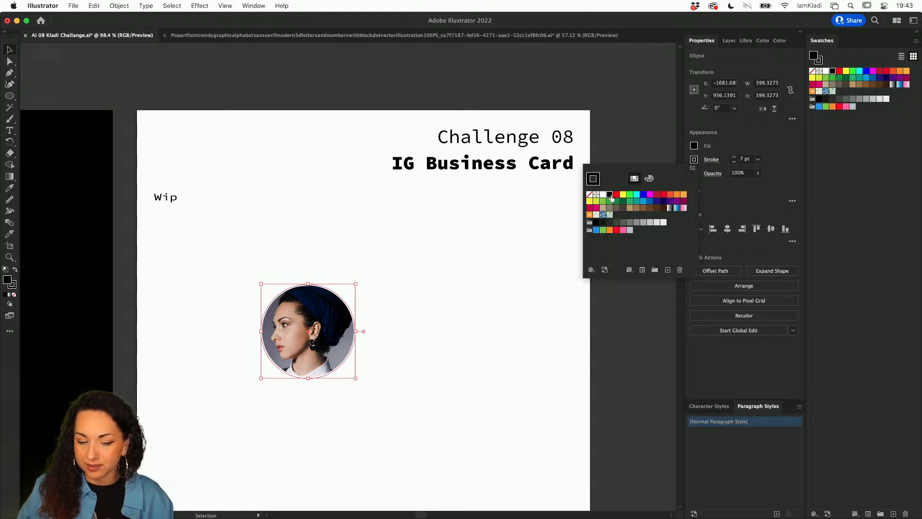
left_click(726, 149)
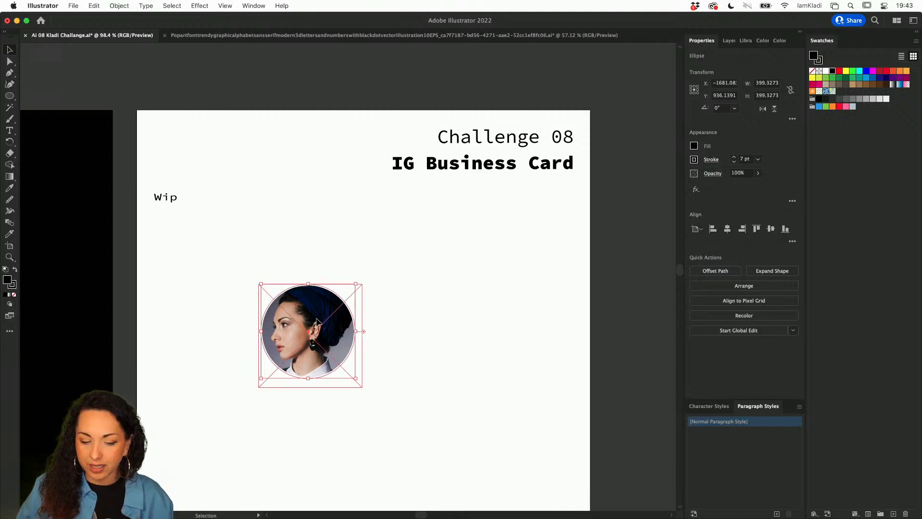
Step: Shift the portrait slightly right of the black circle, then set the circle's stroke to 35 pt and align it to the outside
mouse_move(317, 322)
left_mouse_down()
mouse_move(383, 323)
mouse_move(326, 323)
left_mouse_up()
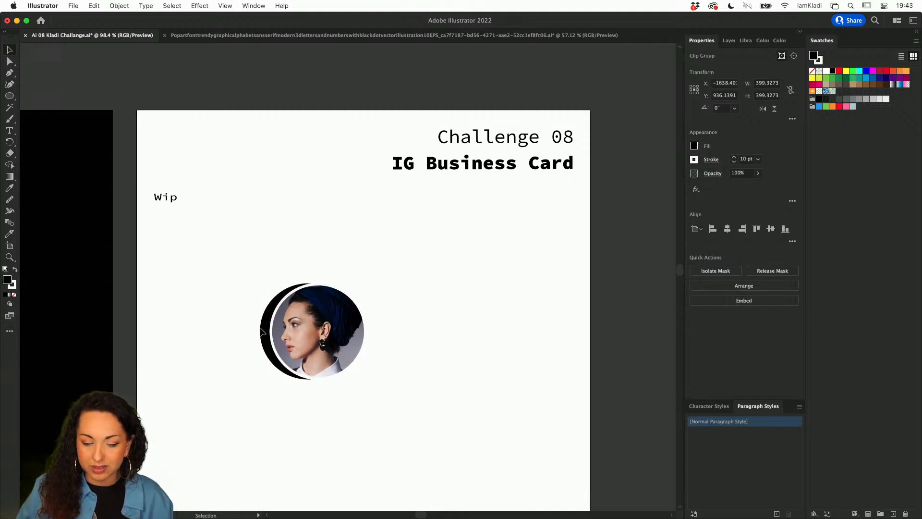
left_click(262, 332)
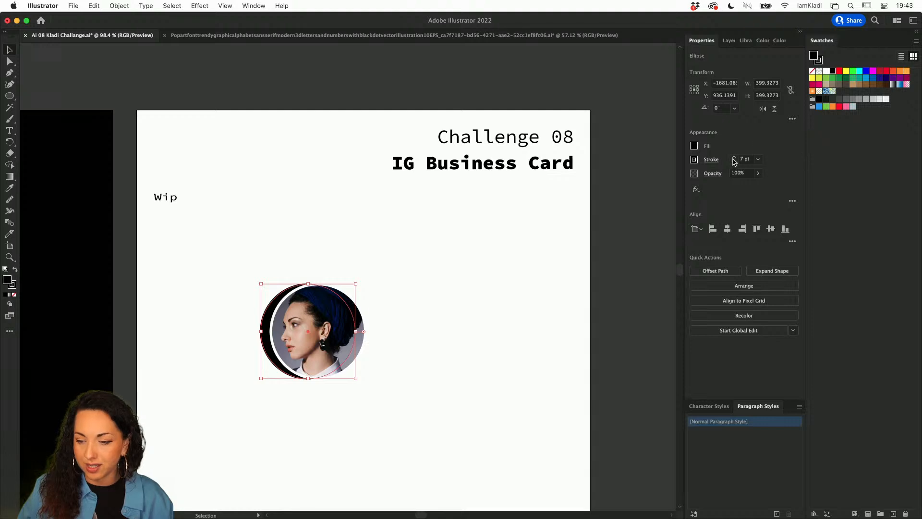
left_click(733, 157)
left_click(734, 158)
left_click(733, 158)
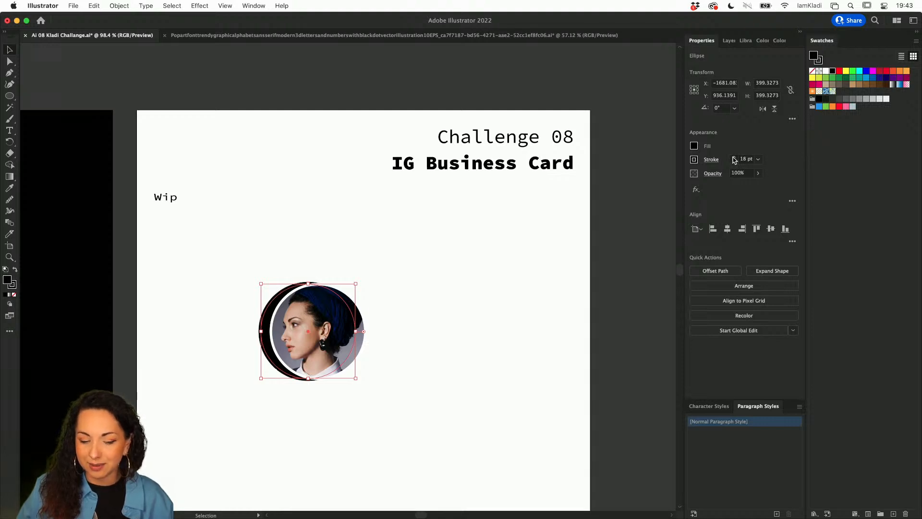
left_click(733, 157)
left_click(733, 158)
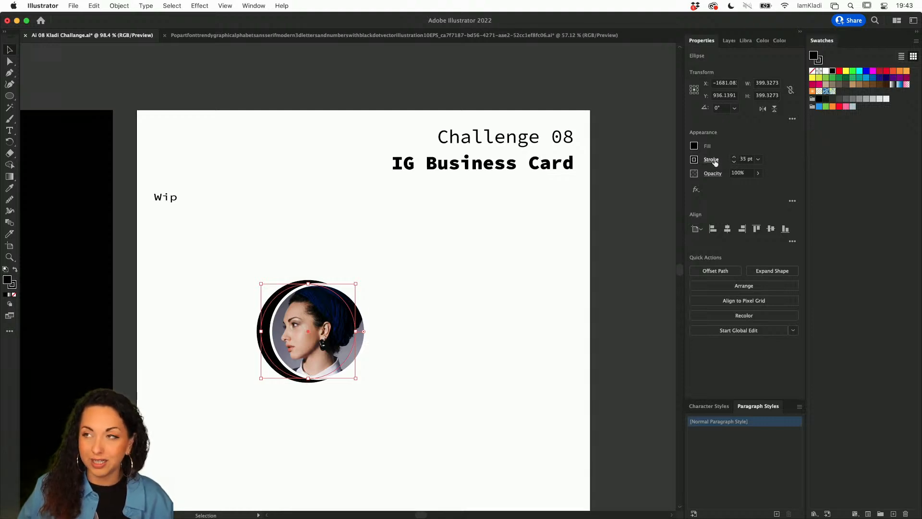
left_click(713, 159)
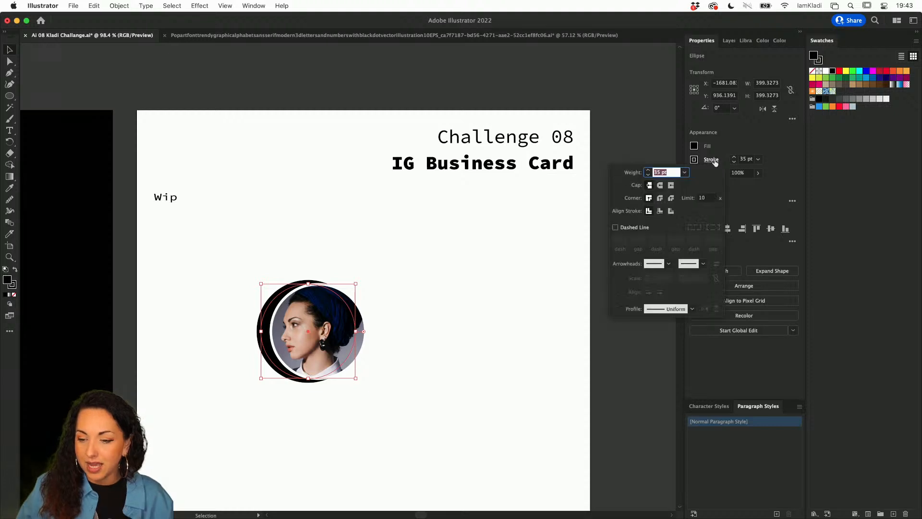
left_click(671, 211)
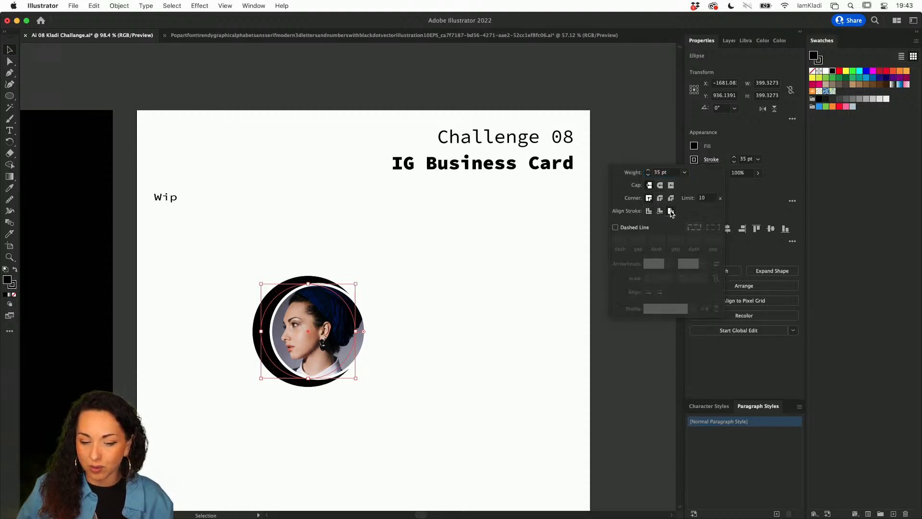
left_click(307, 262)
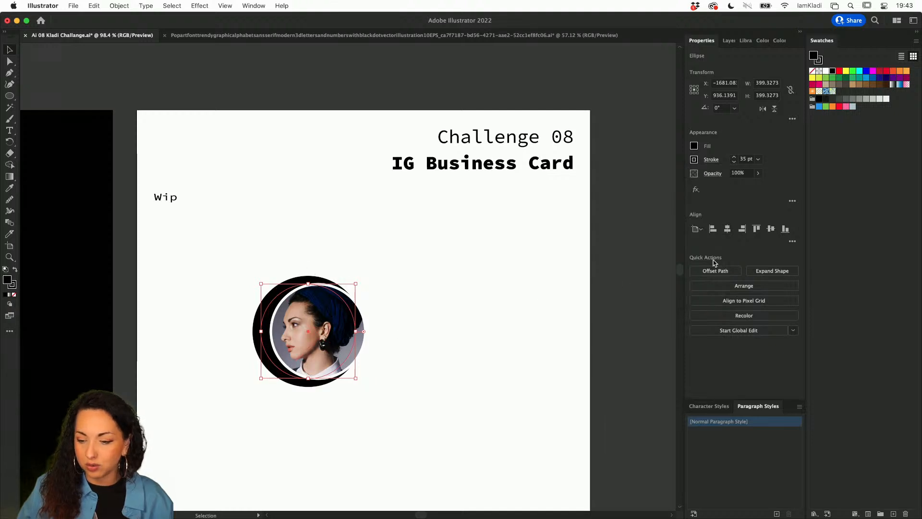
Step: Centre the black circle on the artboard, then align the portrait and circle to each other's horizontal and vertical centres
left_click(726, 229)
left_click(770, 229)
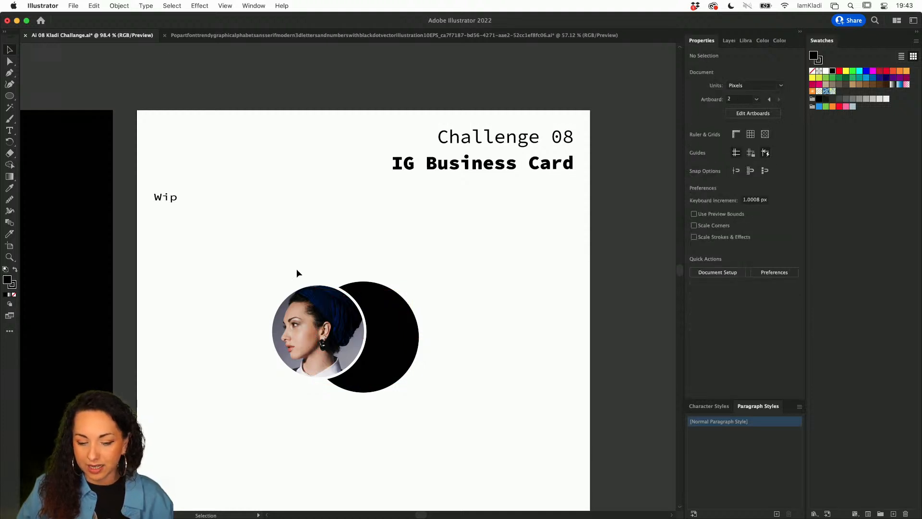
left_click_drag(296, 270, 417, 365)
left_click(727, 229)
left_click(771, 229)
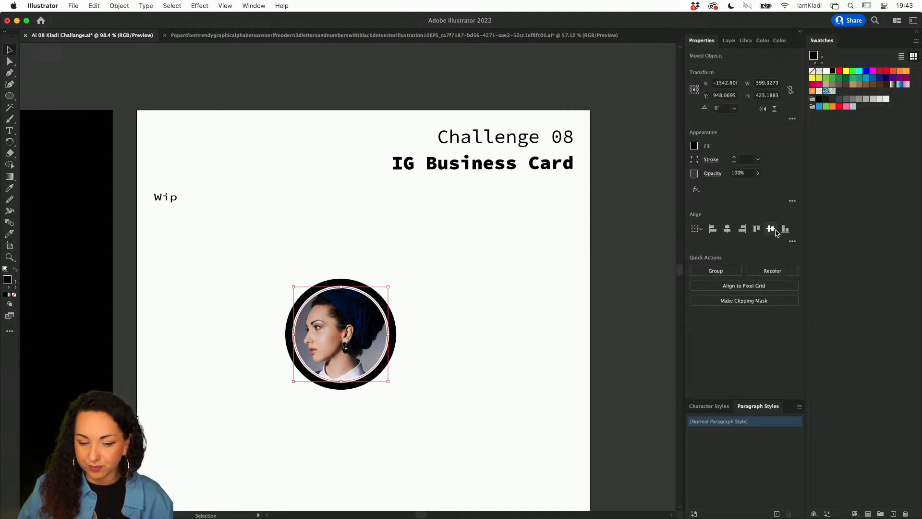
left_click(495, 286)
Step: Thin the black ring around the portrait by reducing the circle's stroke weight to about 28 pt
left_click(379, 296)
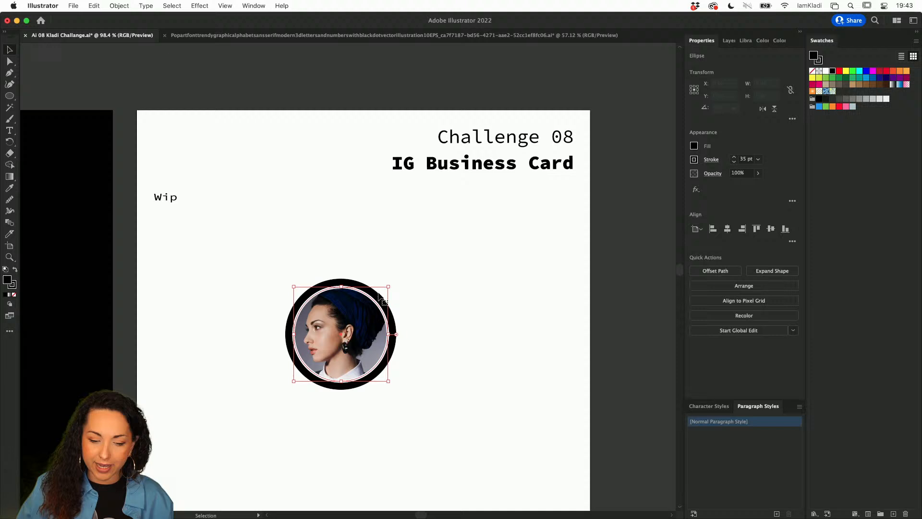
left_click(401, 254)
left_click(345, 280)
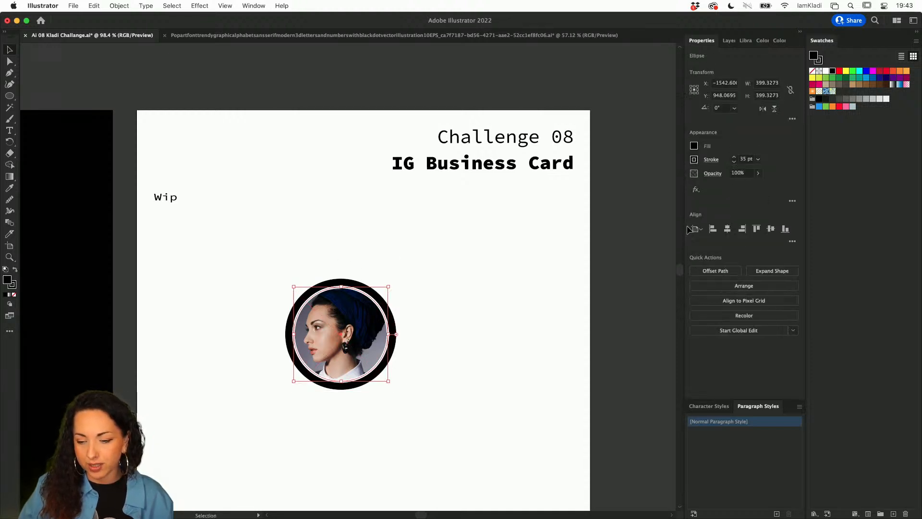
left_click(734, 162)
left_click(734, 162)
left_click(734, 162)
left_click(734, 161)
left_click(734, 162)
left_click(734, 162)
left_click(734, 162)
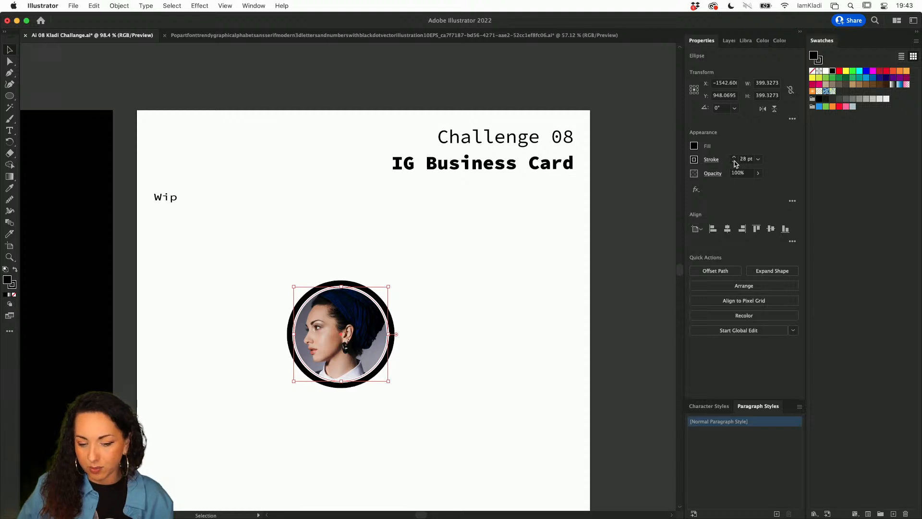
left_click(735, 162)
left_click(604, 233)
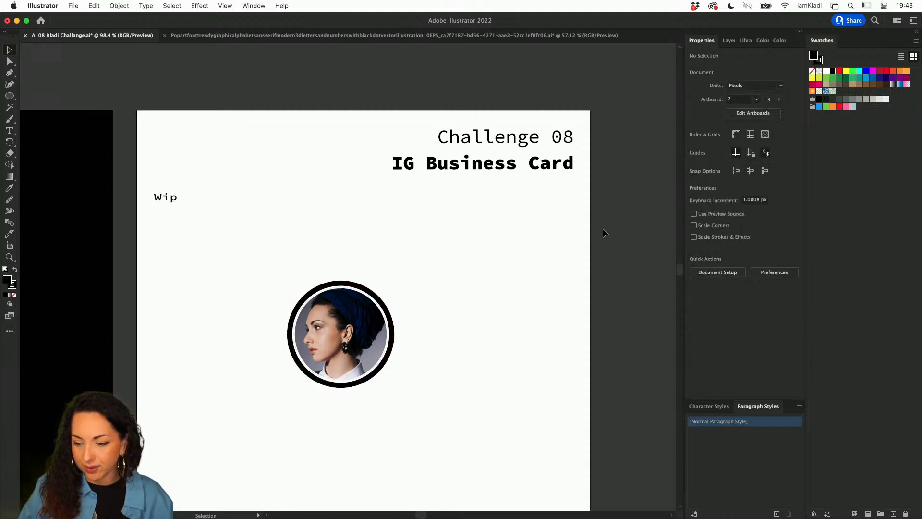
left_click(334, 284)
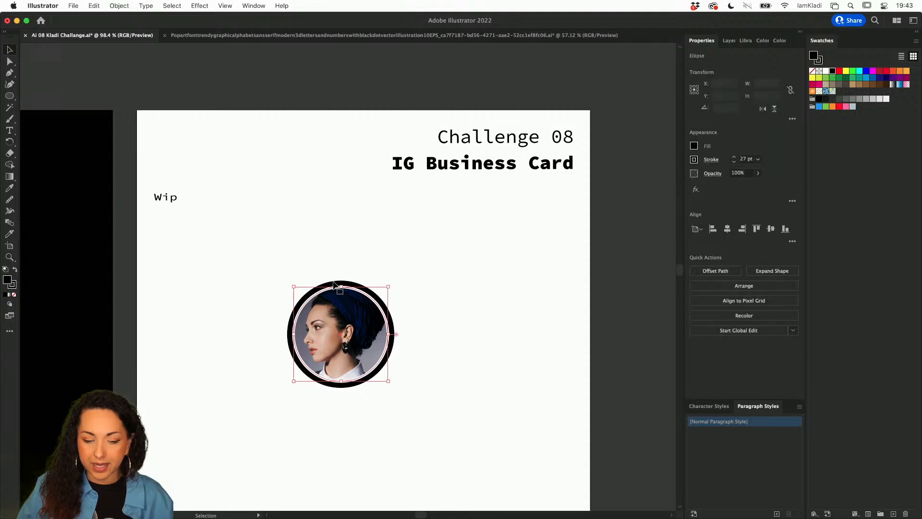
left_click_drag(334, 283, 273, 91)
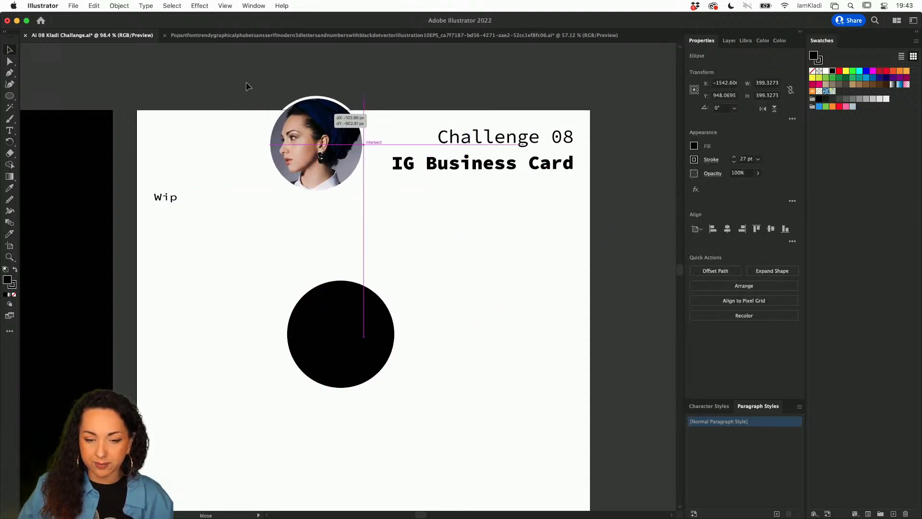
key("super+z")
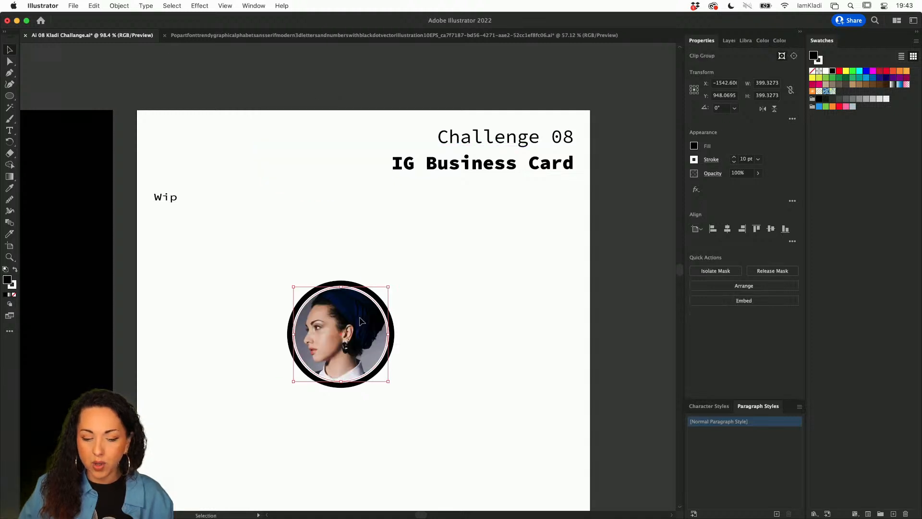
Step: Move the portrait off the black circle to the artboard's upper edge, then remove the circle's fill and shift it slightly up and left
left_click_drag(361, 321, 291, 93)
left_click(333, 315)
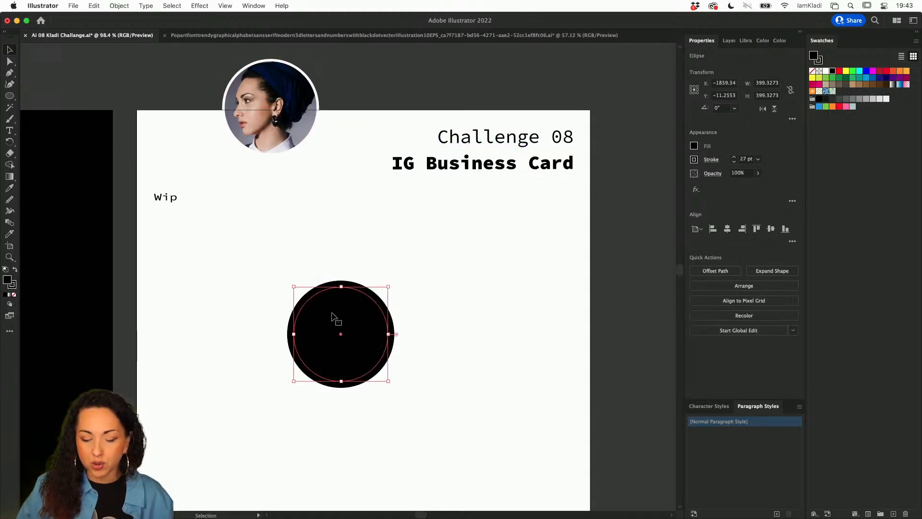
left_click(15, 294)
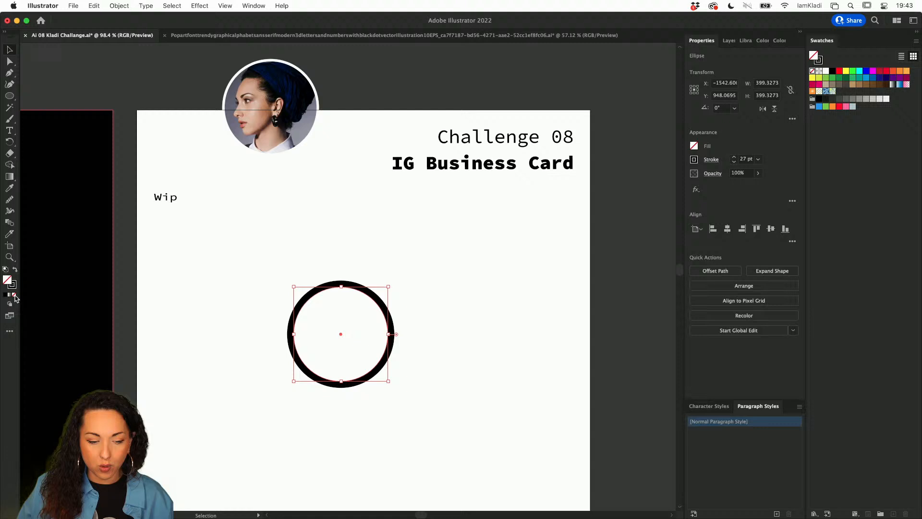
left_click(142, 263)
left_click_drag(319, 294, 308, 283)
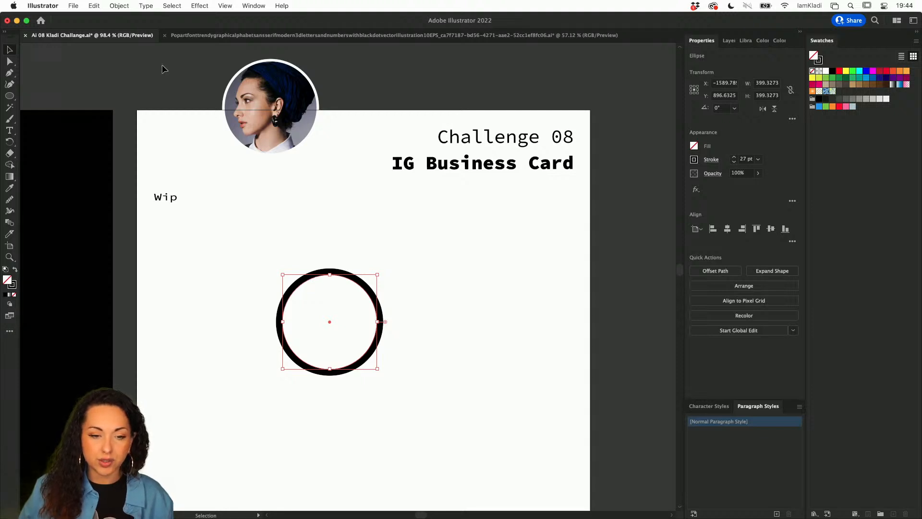
Step: Outline the stroke of the black ring so it becomes a fillable shape
left_click(118, 5)
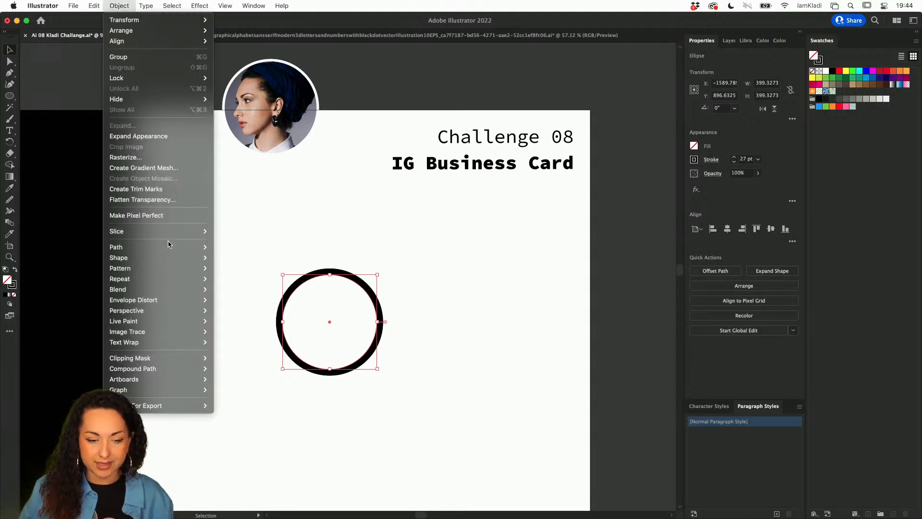
mouse_move(168, 247)
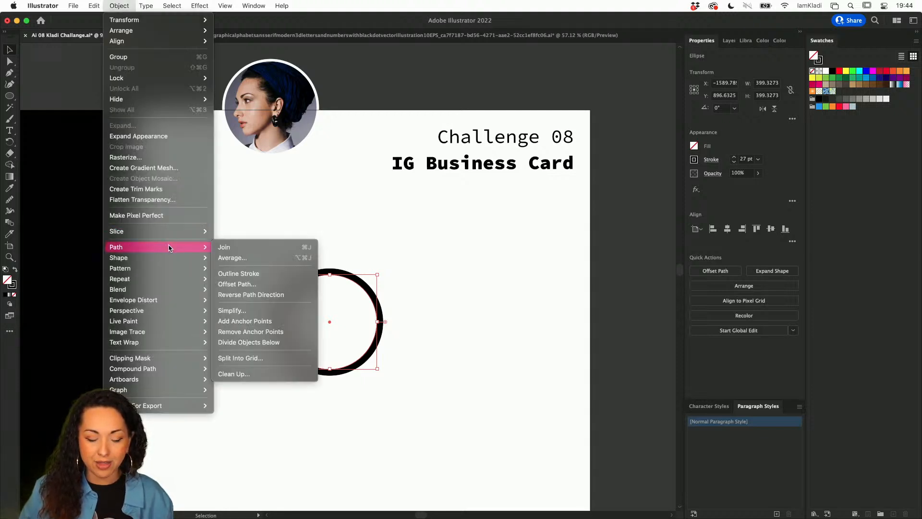
left_click(276, 277)
Step: Try green and blue swatches on the outlined ring, then fill it with red
scroll(342, 277, "up", 5)
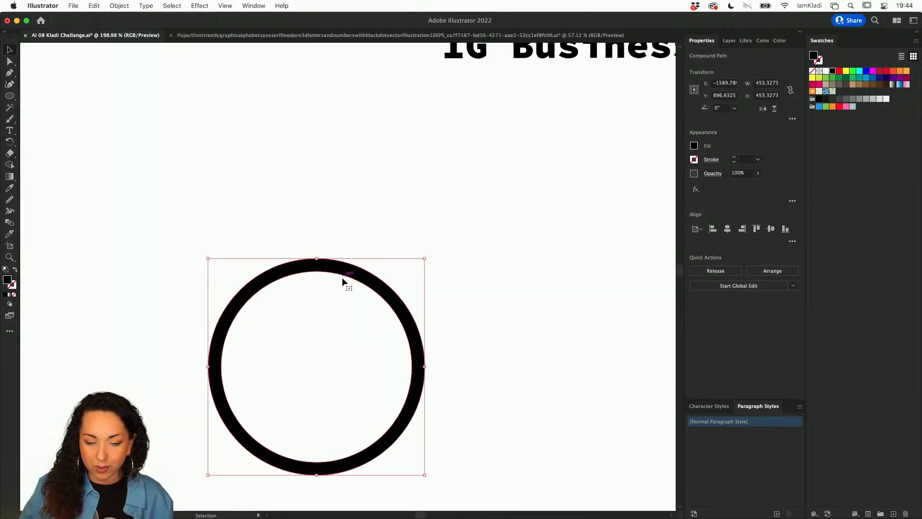
left_click(838, 105)
left_click(852, 77)
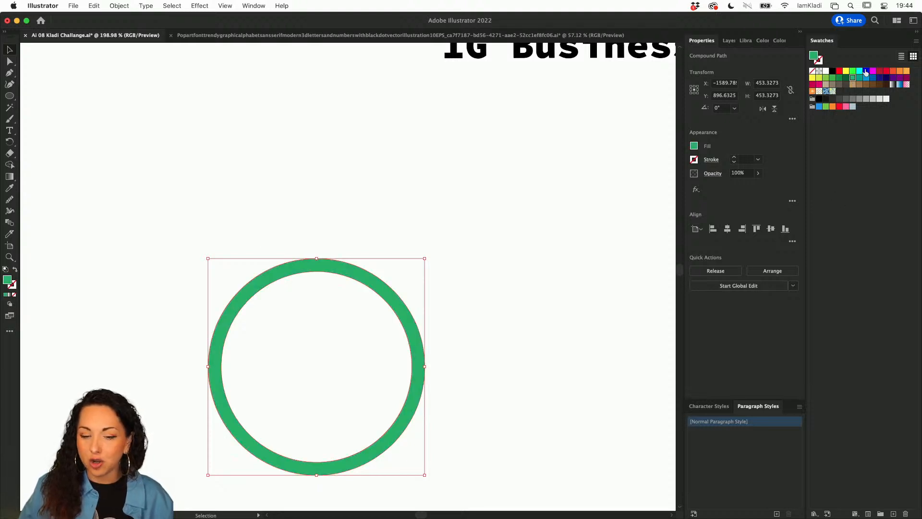
left_click(865, 71)
left_click(839, 72)
scroll(663, 141, "down", 5)
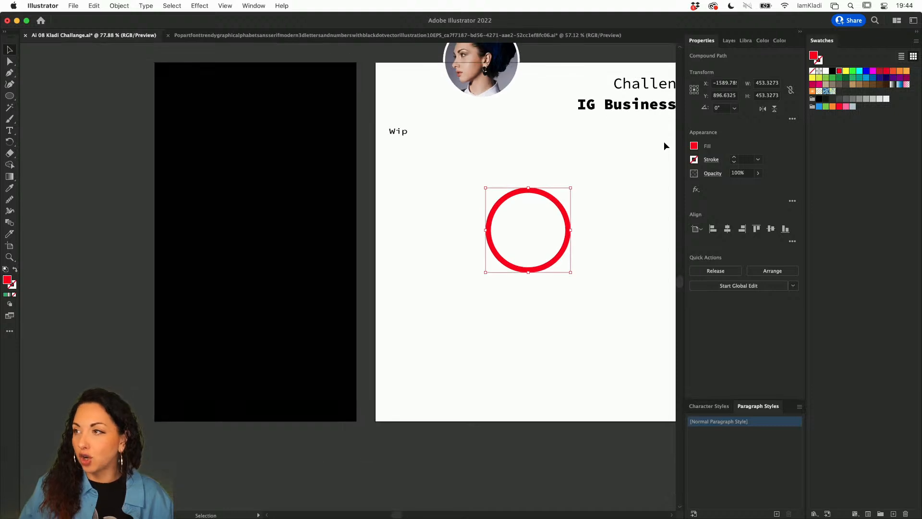
scroll(663, 141, "right", 3)
scroll(664, 141, "up", 1)
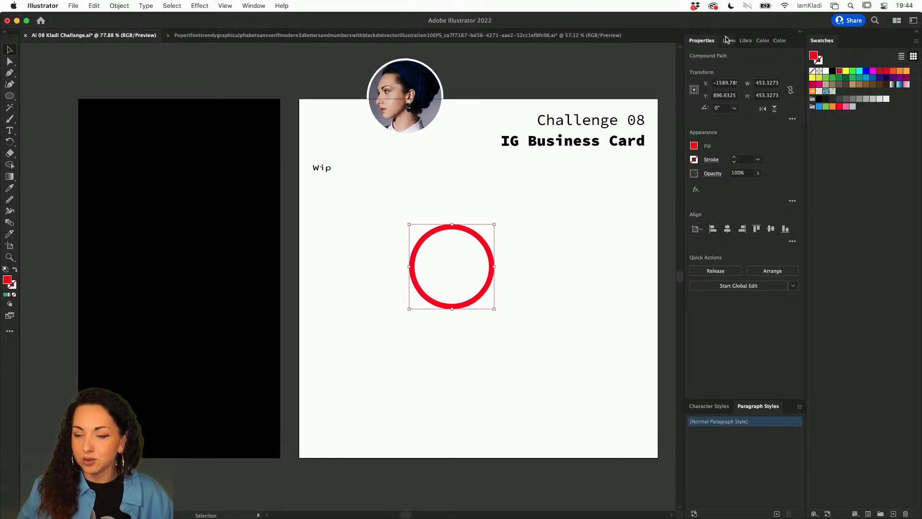
key("g")
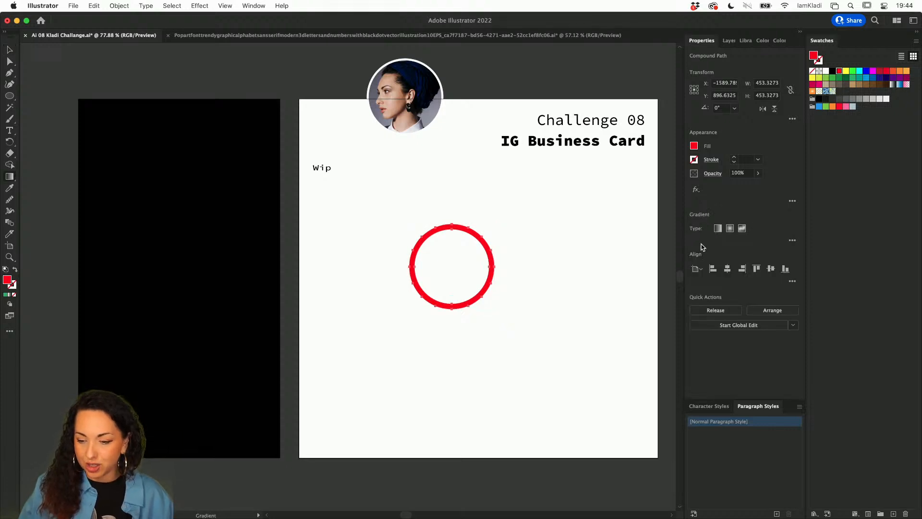
left_click(742, 228)
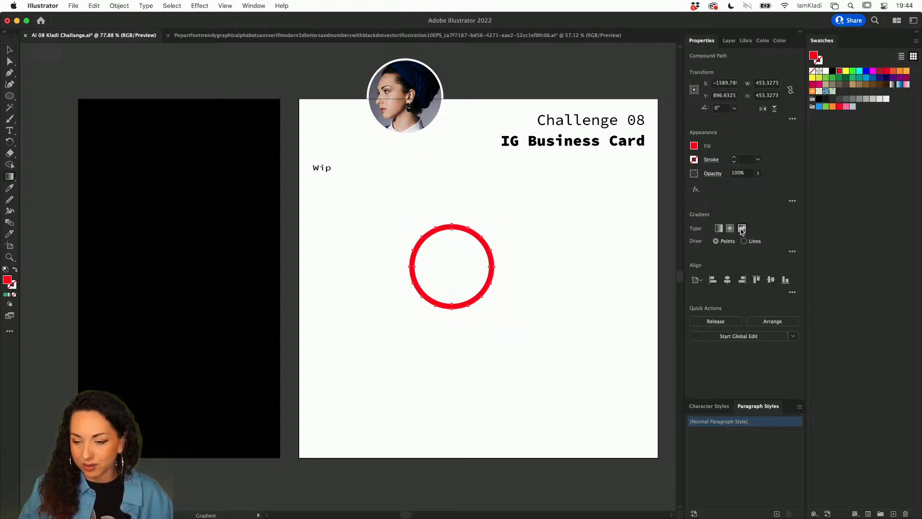
scroll(613, 233, "up", 3)
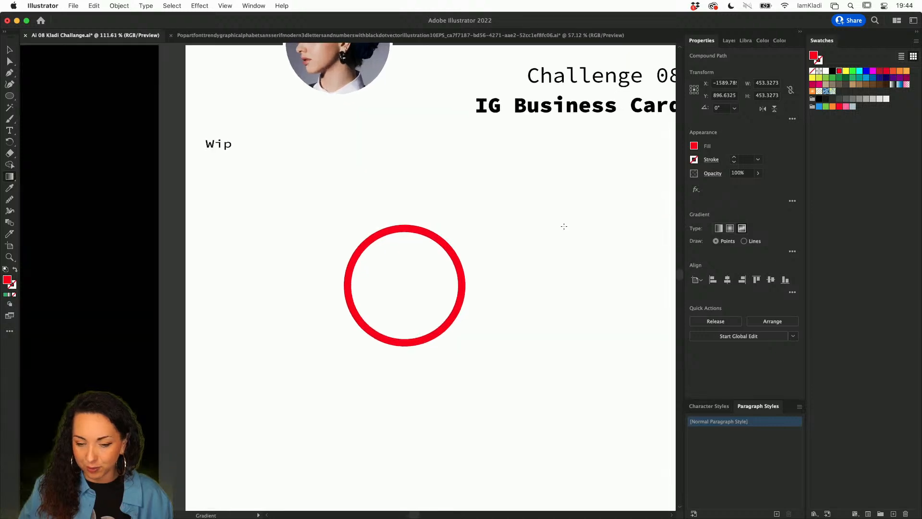
scroll(576, 228, "down", 6)
Step: Move the Instagram stories reference image over beside the red ring for colour comparison
key("v")
scroll(561, 225, "right", 3)
scroll(561, 224, "up", 1)
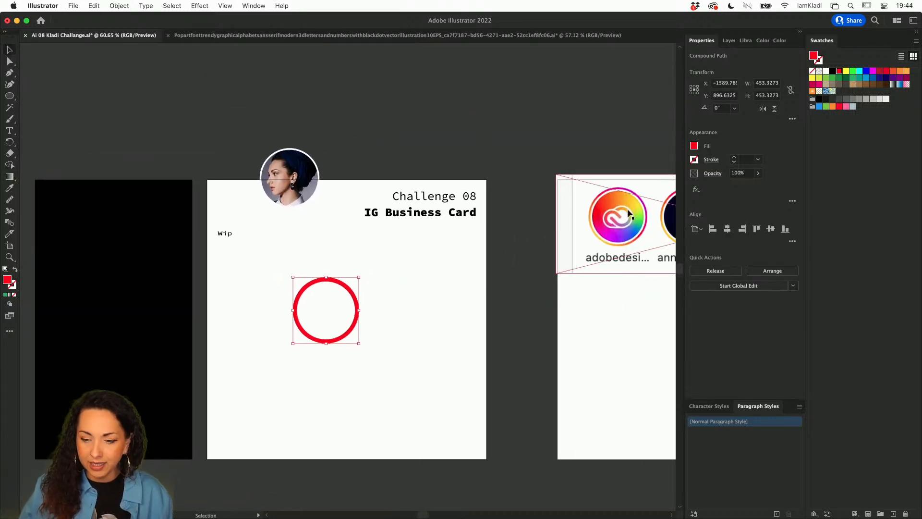
left_click_drag(642, 202, 476, 308)
scroll(399, 301, "up", 5)
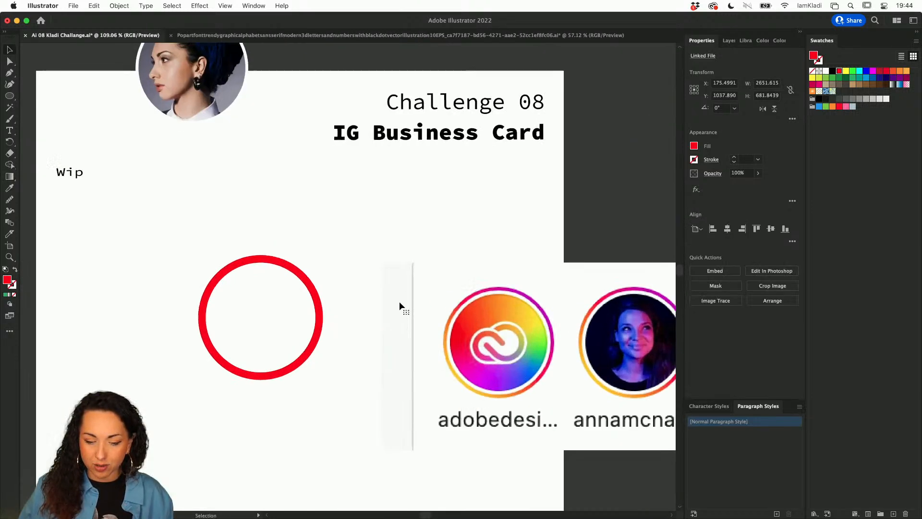
Step: Apply a freeform gradient in points mode to the red ring, with a magenta colour point at its upper right
left_click(311, 294)
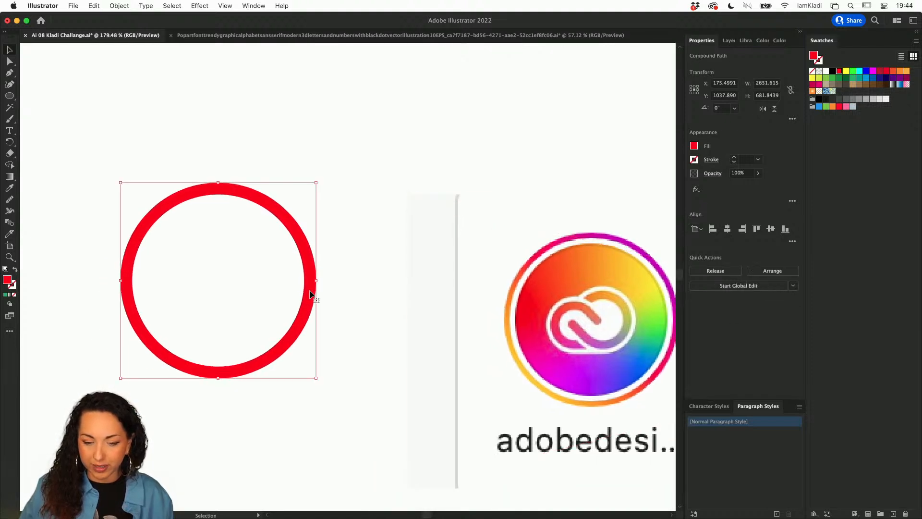
key("g")
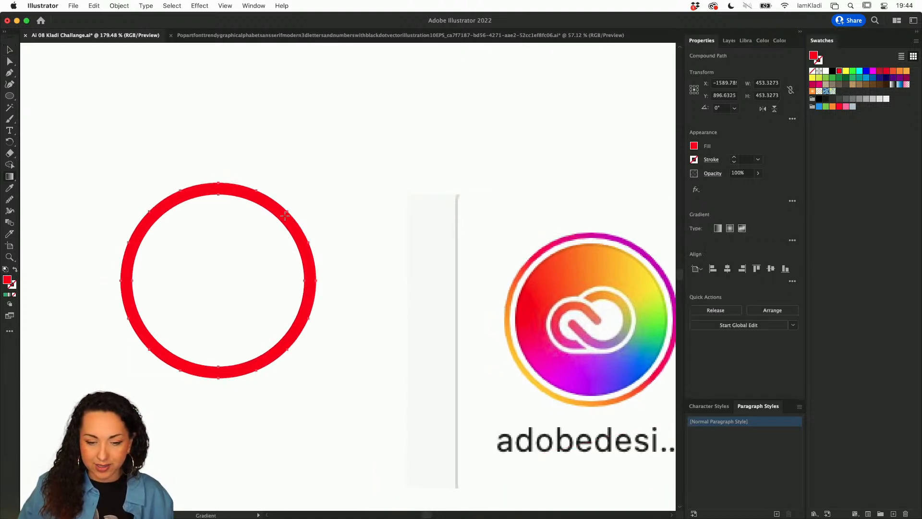
left_click(741, 228)
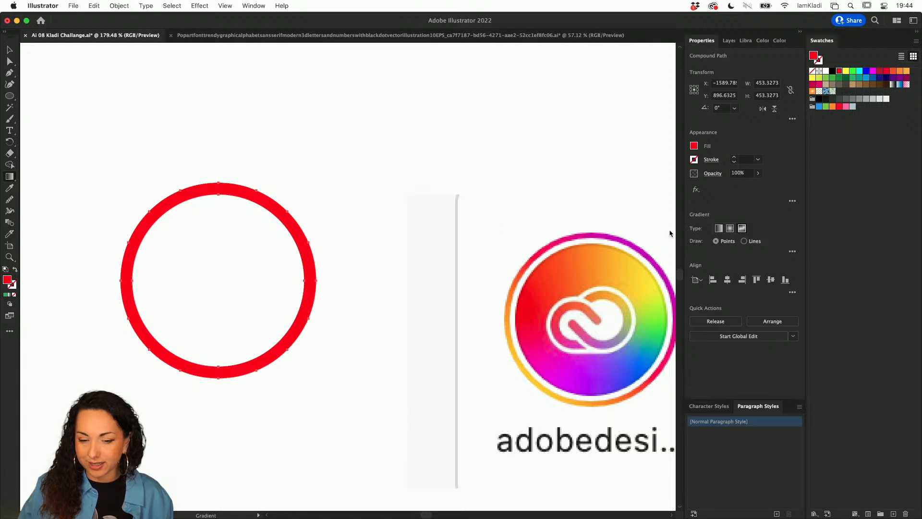
left_click(290, 220)
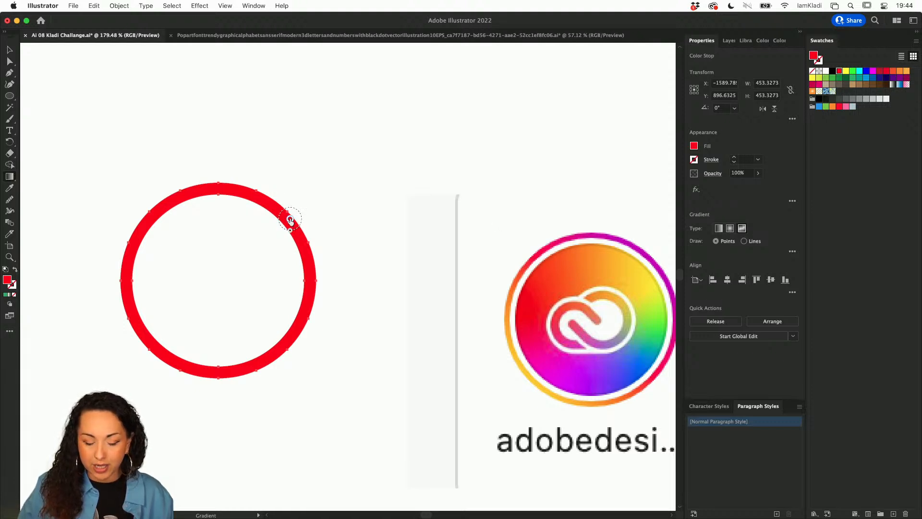
double_click(290, 220)
left_click(227, 247)
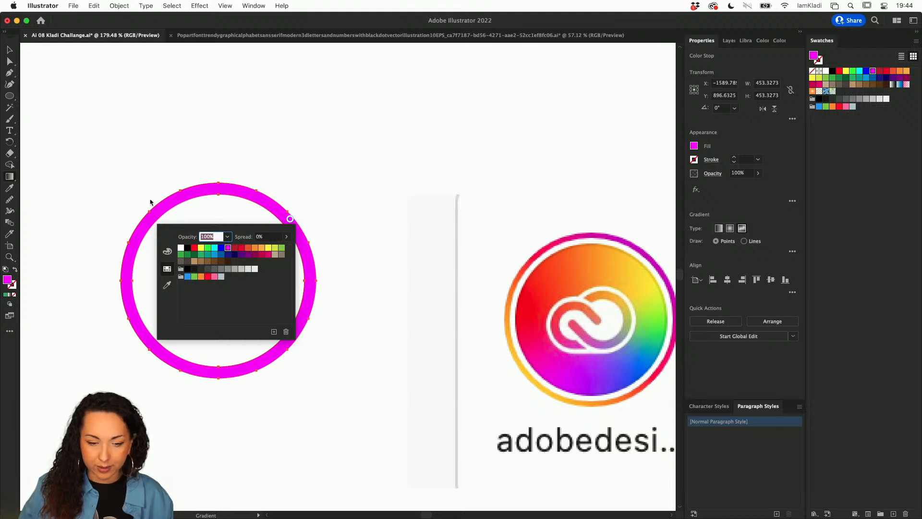
Step: Add a freeform gradient point at the ring's upper left and colour it red (R=237 G=28 B=36)
left_click(147, 218)
left_click(151, 220)
double_click(150, 219)
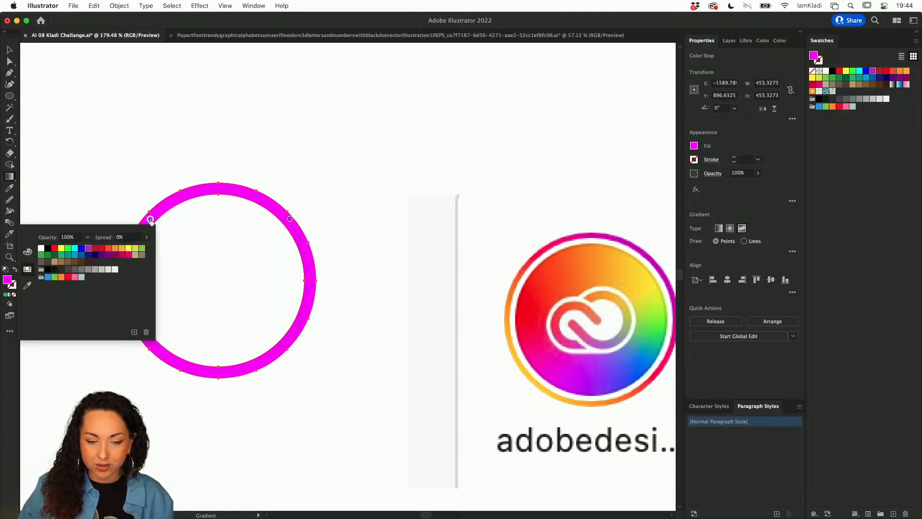
left_click(100, 249)
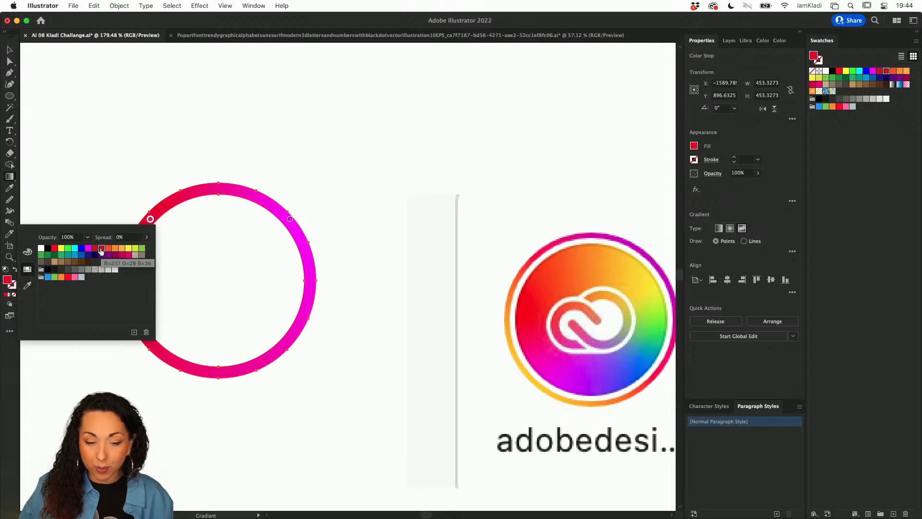
Step: Add a red gradient point at the ring's lower right and a yellow one at its lower left
left_click(299, 340)
left_click(299, 325)
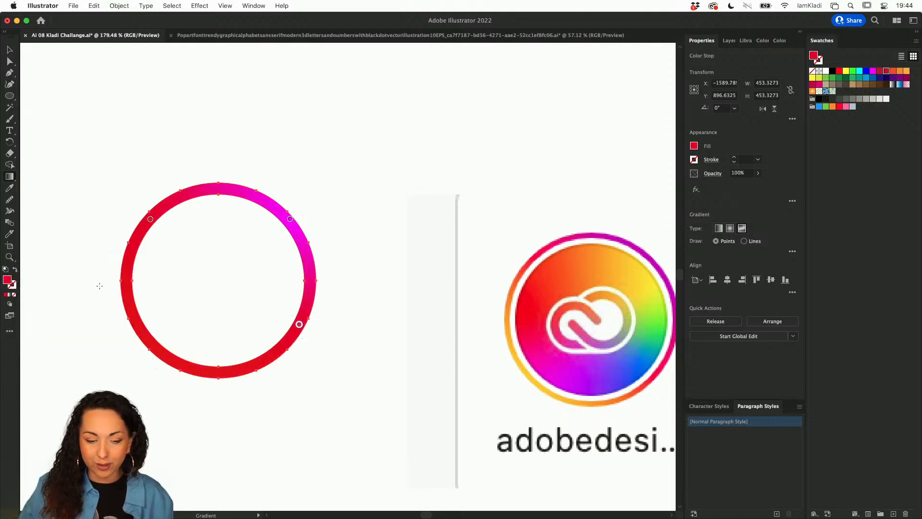
left_click(161, 351)
double_click(161, 352)
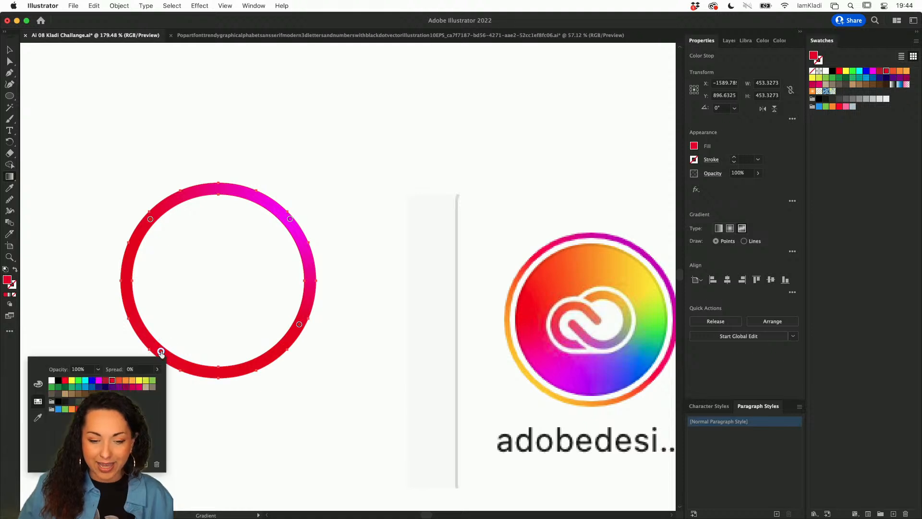
left_click(140, 381)
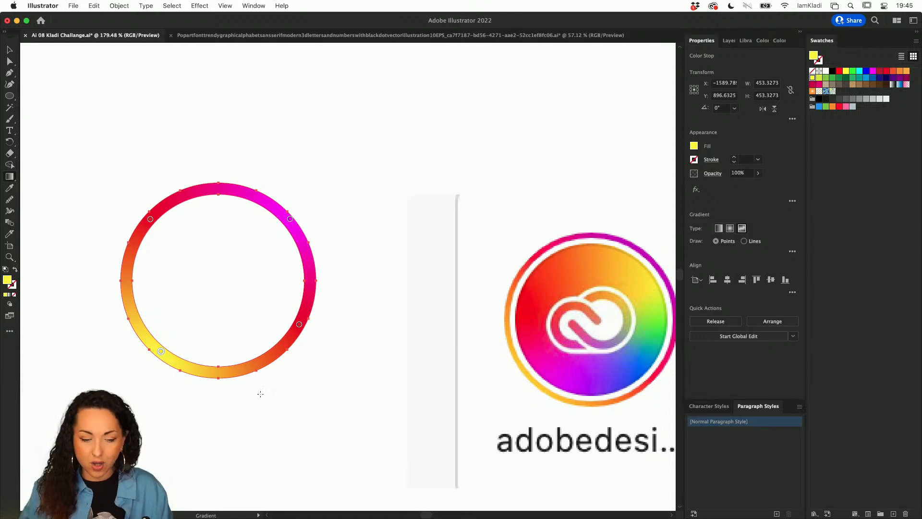
Step: Recolour the ring's lower-left gradient point from the orange swatch, lowering its magenta value to about 12% for a golden yellow
double_click(162, 353)
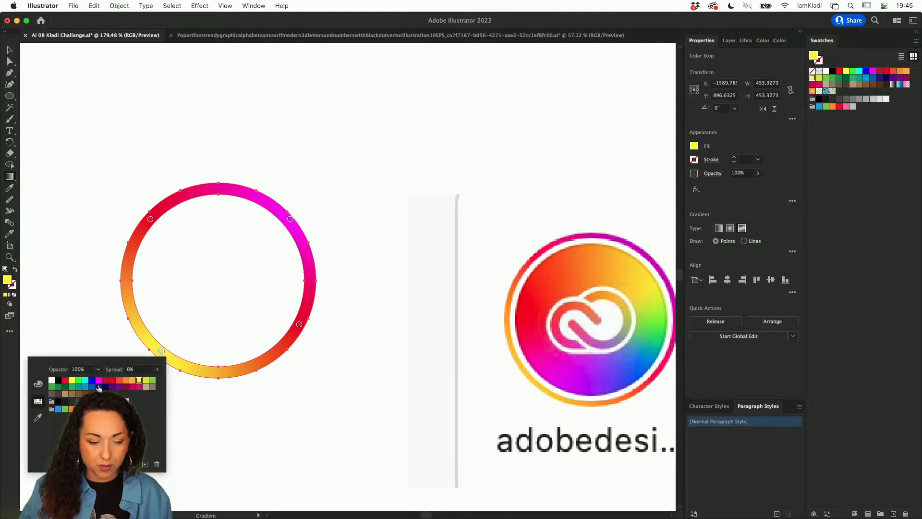
left_click(132, 380)
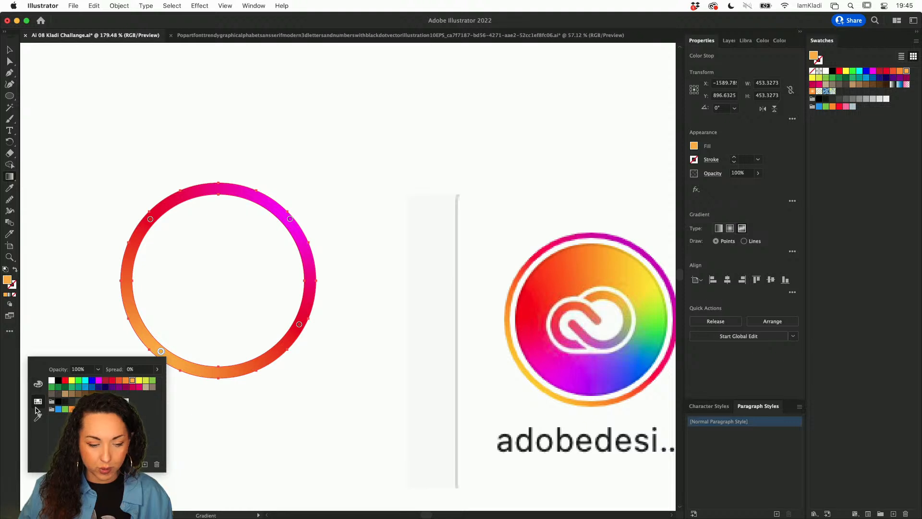
left_click(39, 384)
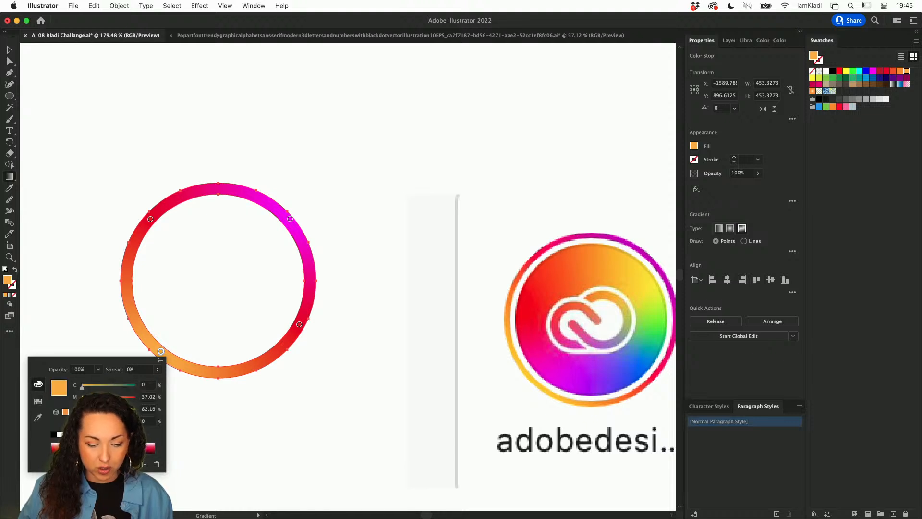
left_click_drag(102, 399, 89, 399)
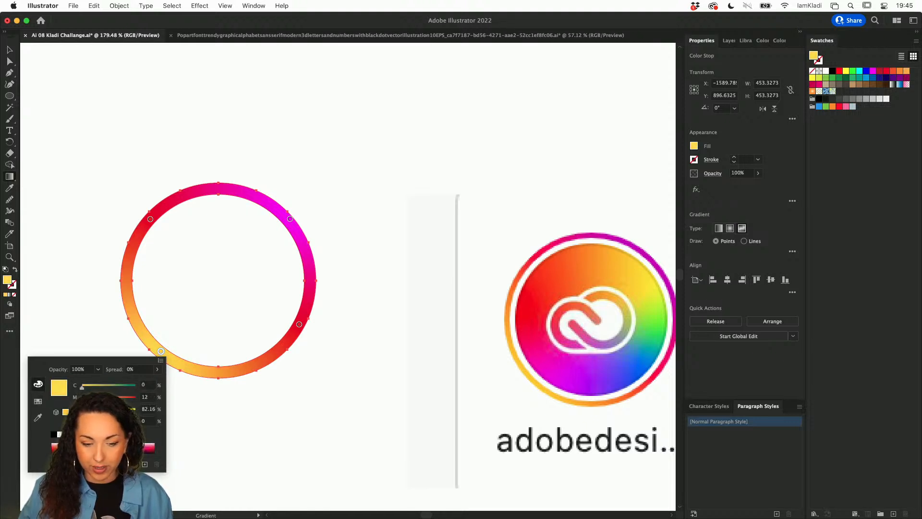
left_click(319, 343)
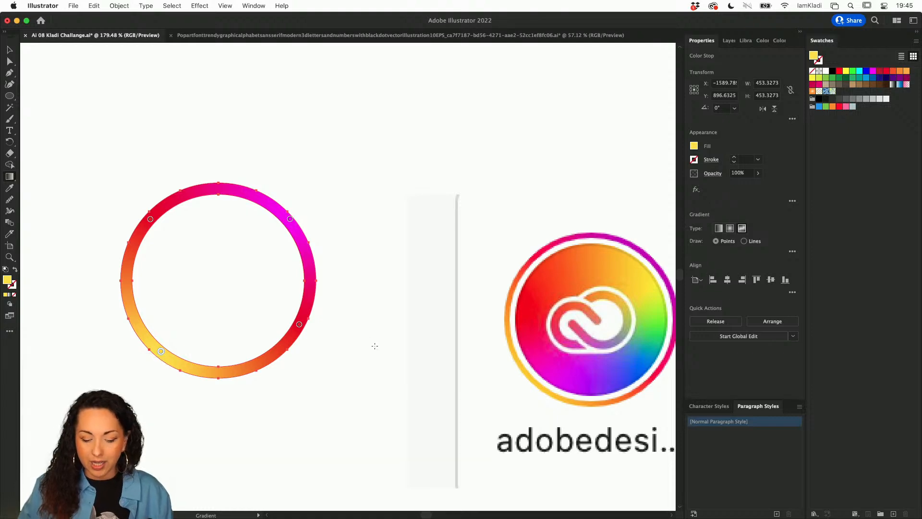
Step: Delete the Instagram stories reference image beside the gradient ring
key("v")
scroll(359, 349, "down", 6)
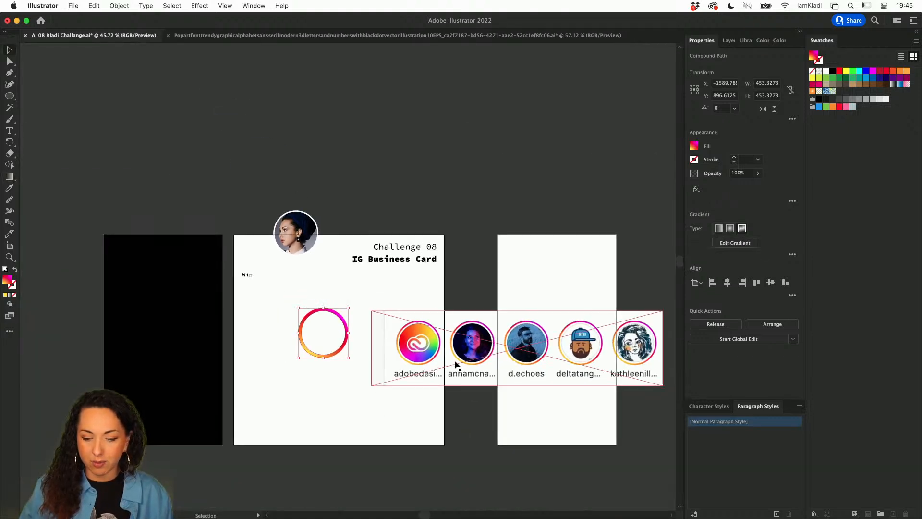
left_click(454, 361)
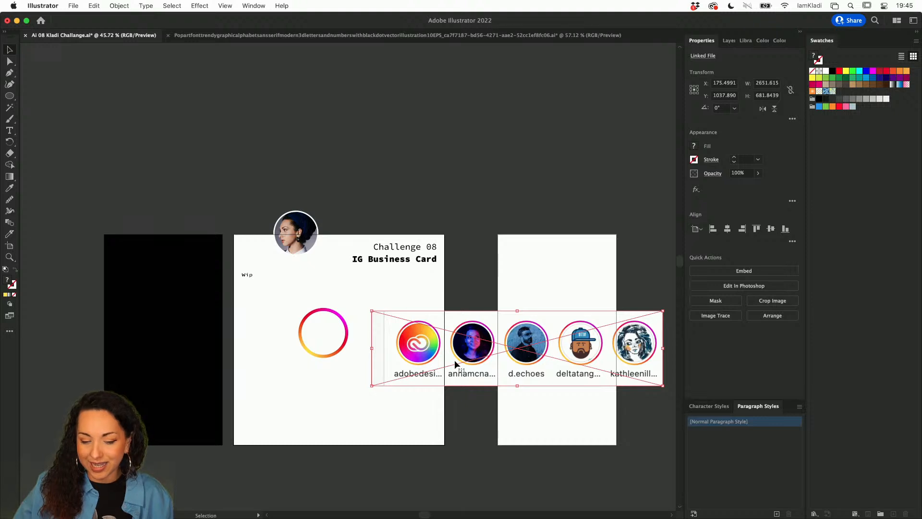
key("Delete")
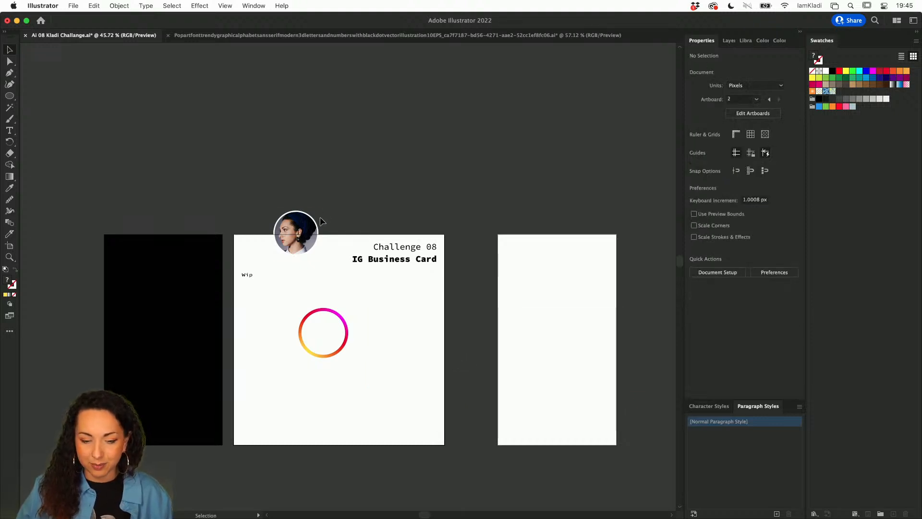
Step: Move the circular portrait onto the Wip artboard beside the gradient ring and centre-align the two horizontally and vertically
left_click_drag(308, 257, 316, 339)
left_click_drag(290, 259, 336, 354)
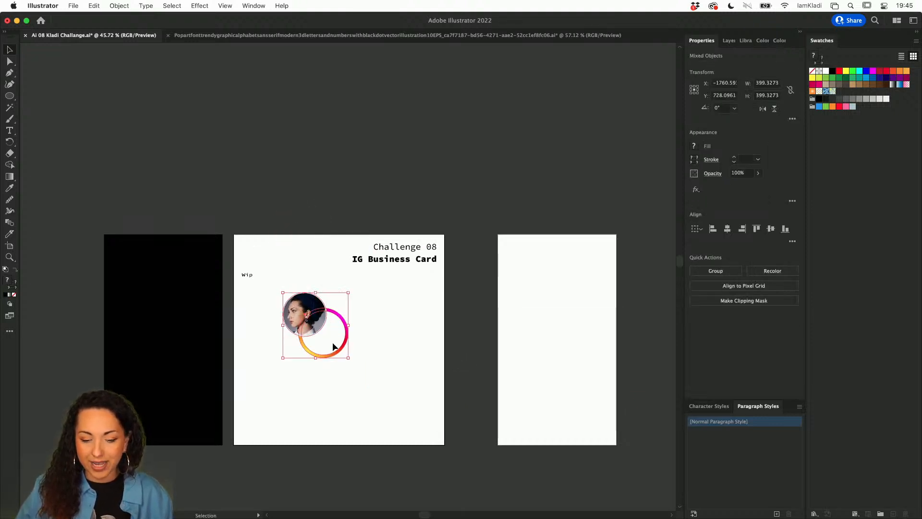
left_click(727, 229)
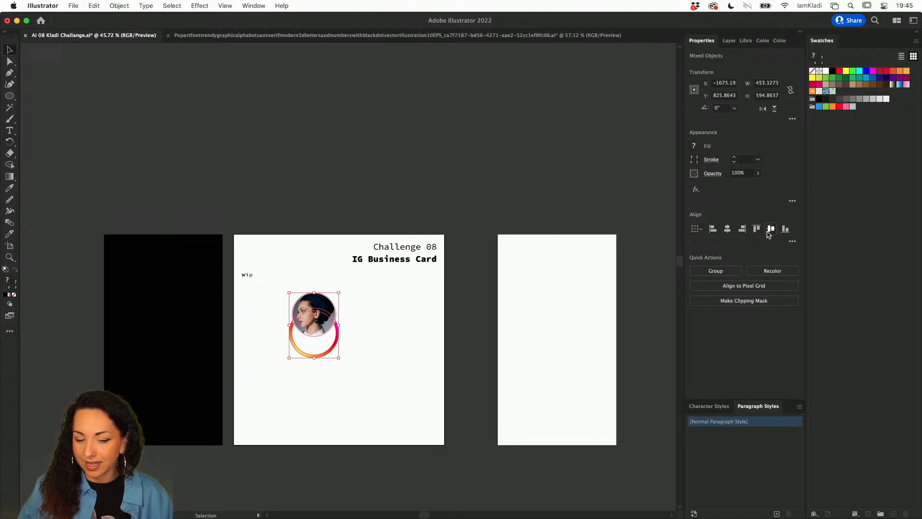
left_click(771, 229)
left_click(443, 336)
scroll(342, 346, "up", 5)
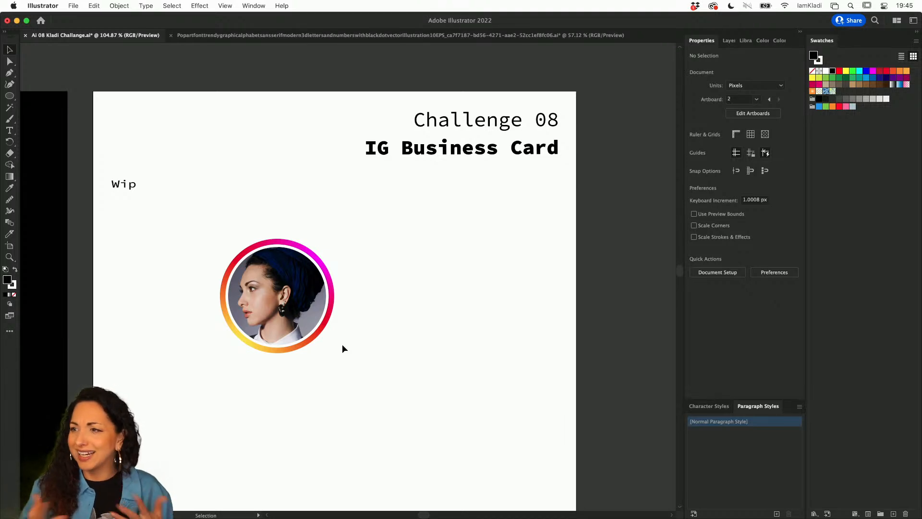
Step: Group the portrait with its gradient ring and move the group below the IG Business Card heading
left_click_drag(342, 345, 259, 274)
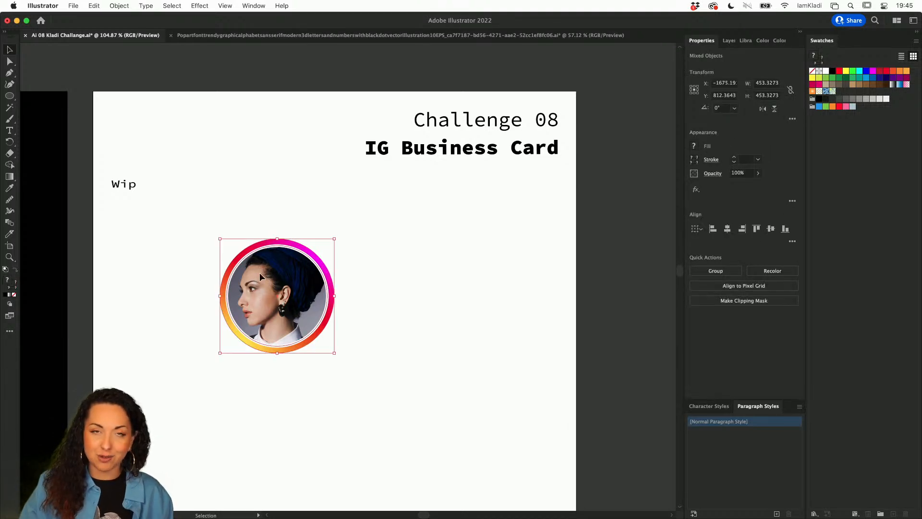
key("a")
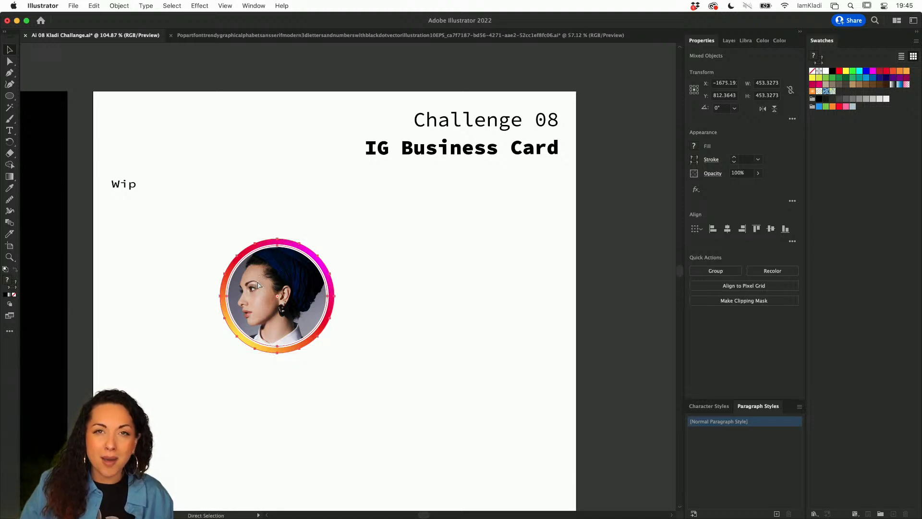
key("super+g")
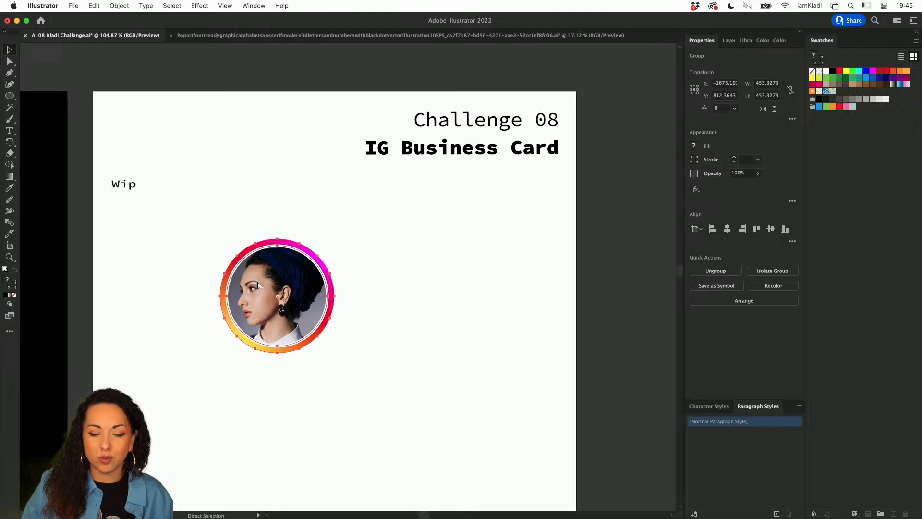
key("v")
scroll(258, 285, "down", 4)
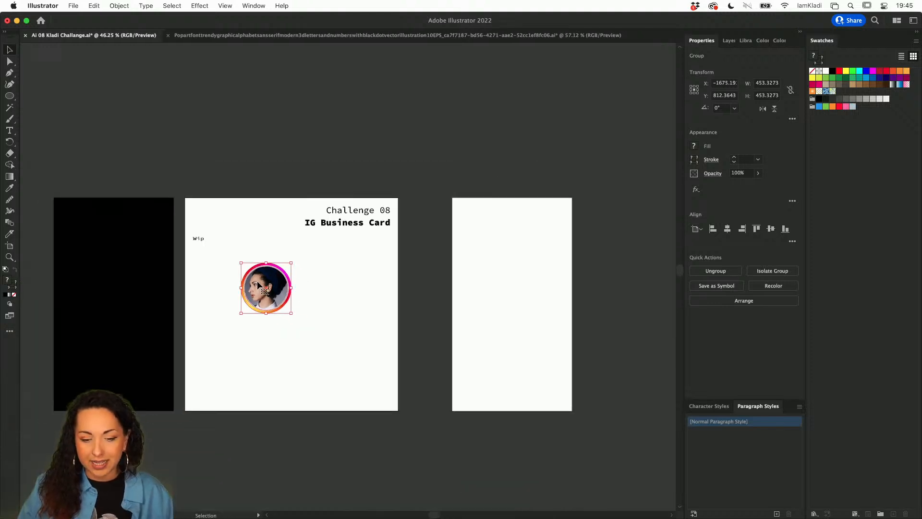
left_click_drag(257, 284, 313, 267)
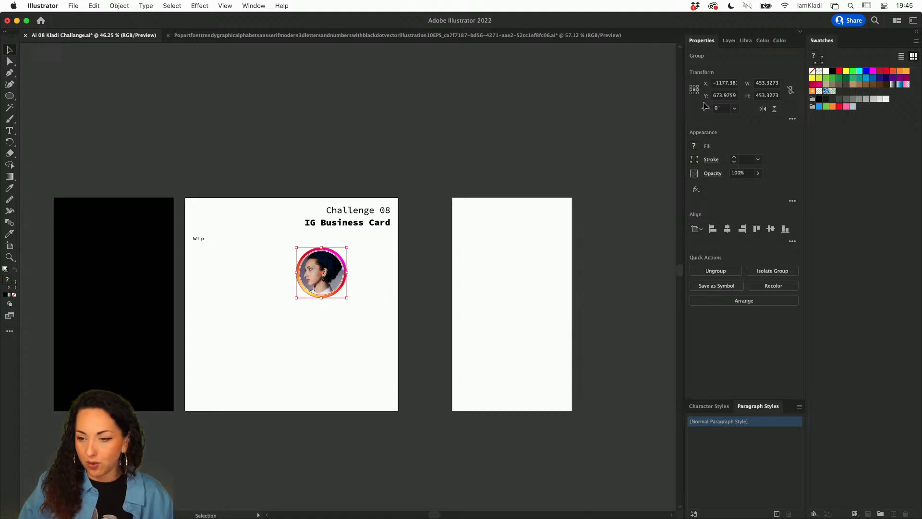
Step: Paste a copy of the ringed portrait on the Final layer and place it near the top centre of the blank portrait-format artboard
left_click(728, 41)
left_click(738, 56)
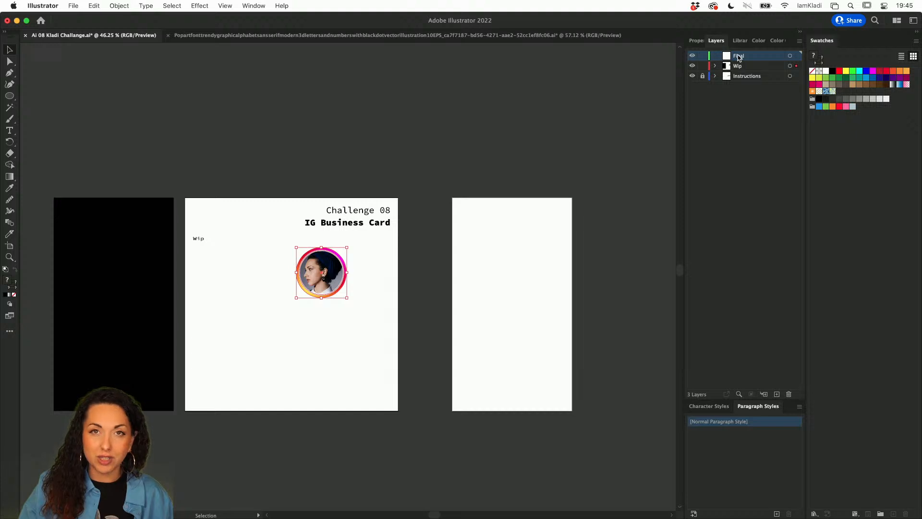
key("super+v")
left_click_drag(352, 269, 512, 235)
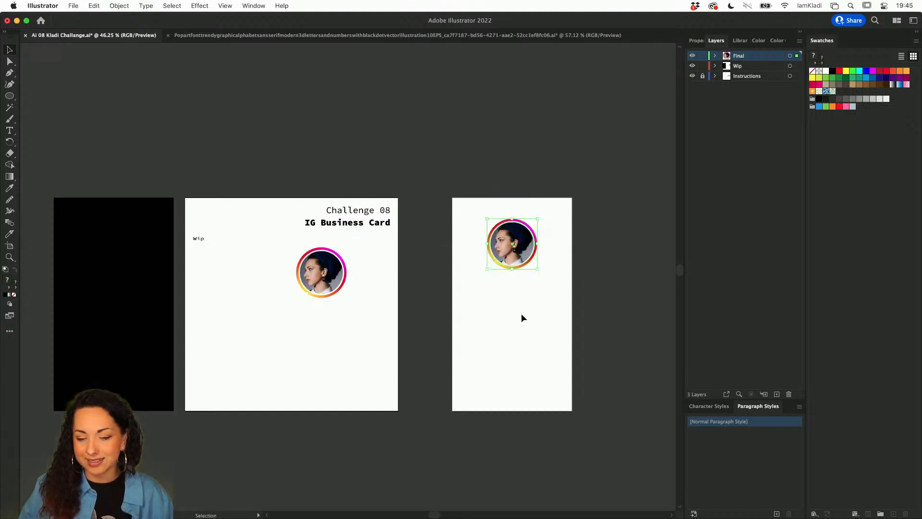
left_click(522, 314)
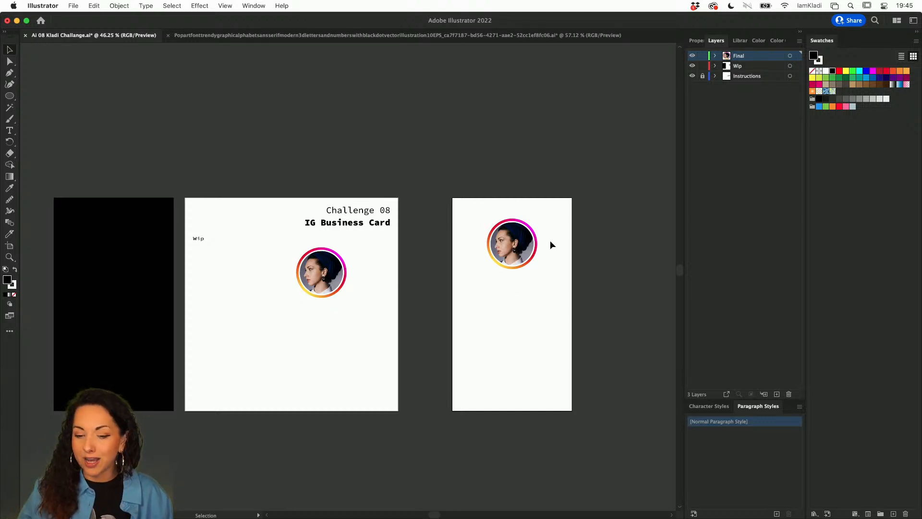
Step: Move the original ringed portrait to the left side of the Wip artboard, just below the Wip label
left_click(520, 244)
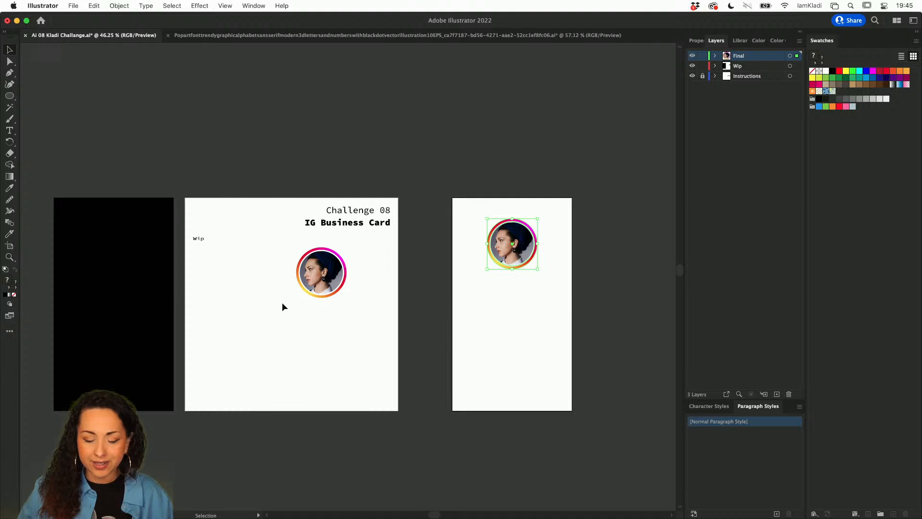
scroll(187, 305, "down", 1)
scroll(187, 305, "right", 1)
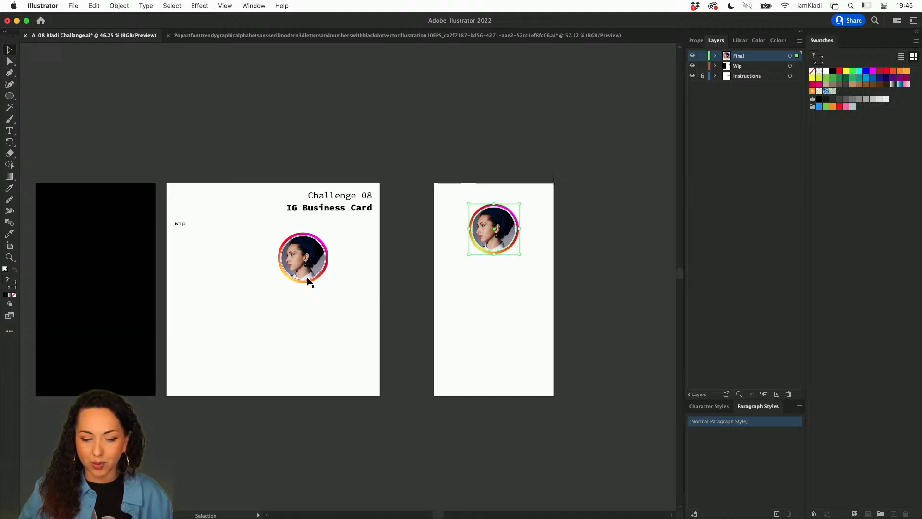
left_click_drag(307, 277, 215, 289)
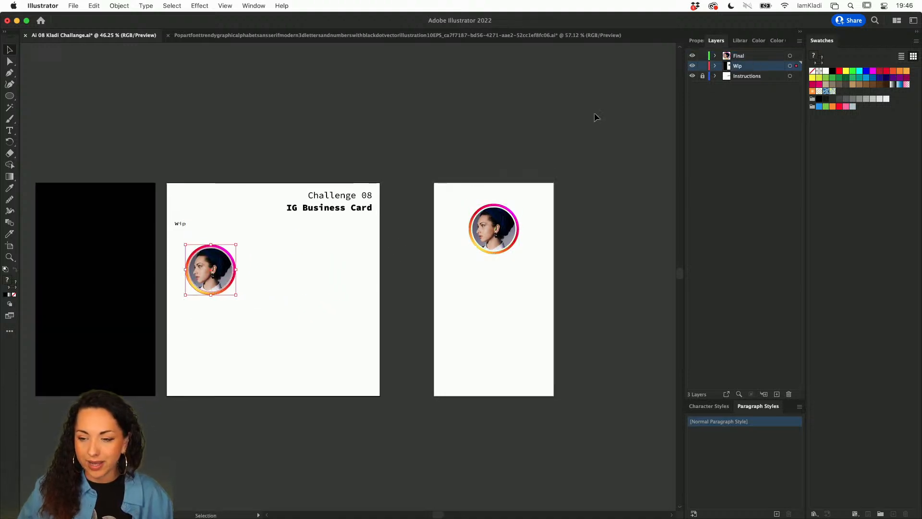
Step: Create an area text box about 995 x 692 px beside the Wip portrait and replace its placeholder text with TWITTE
key("t")
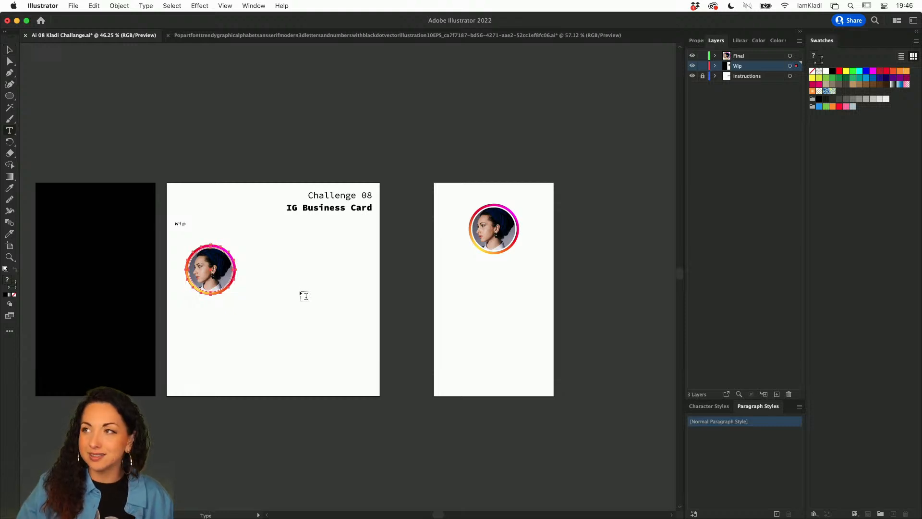
left_click_drag(254, 253, 366, 328)
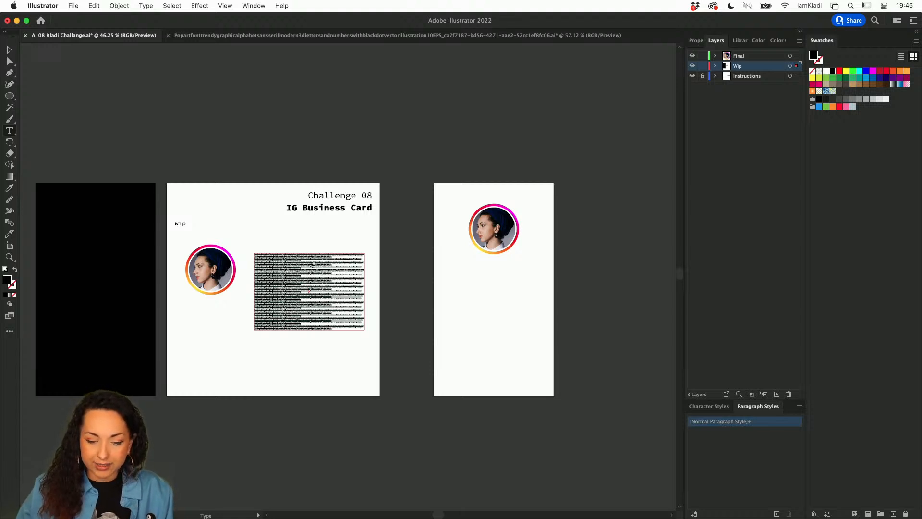
scroll(312, 263, "up", 3)
key("BackSpace")
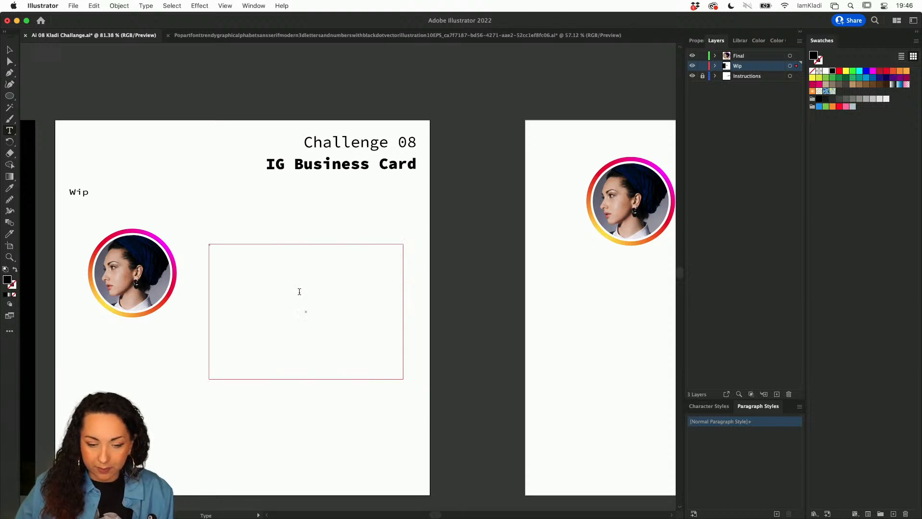
left_click(696, 41)
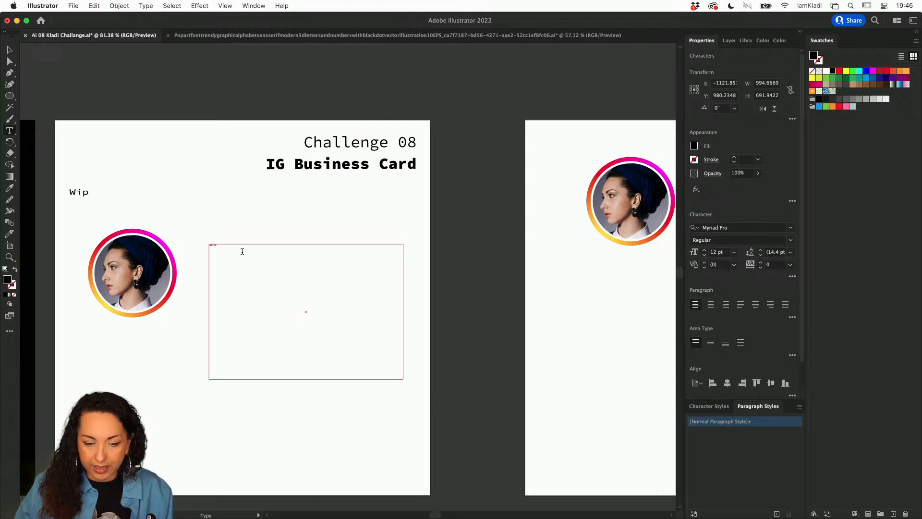
Step: Change the font of the text in the box beside the portrait to Social Gothic Demibold
left_click(791, 229)
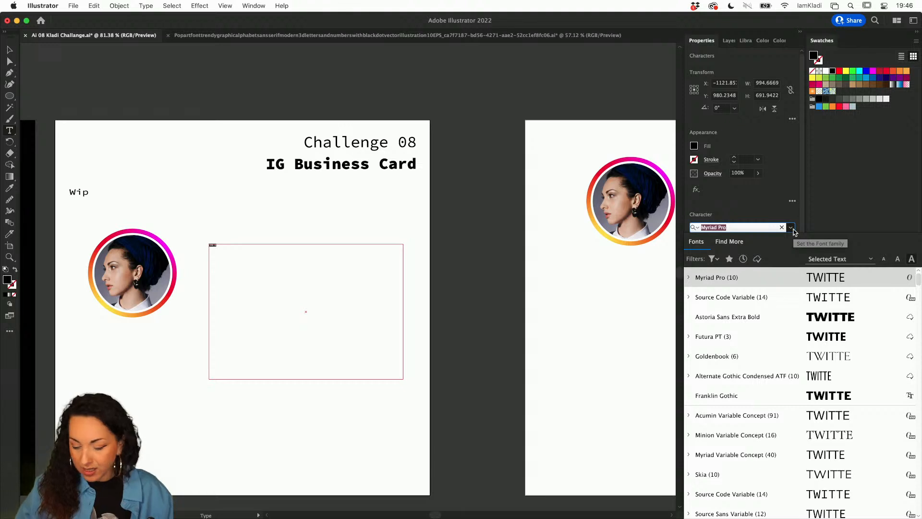
type("soci")
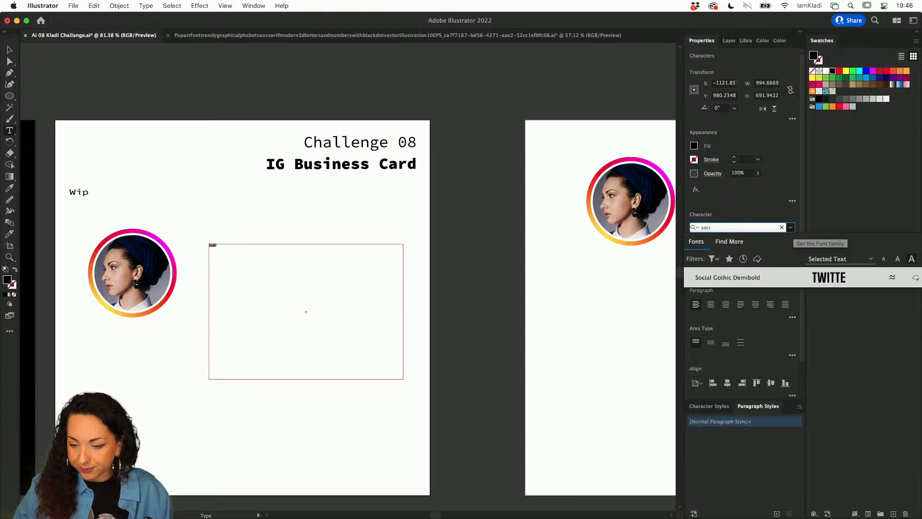
left_click(800, 279)
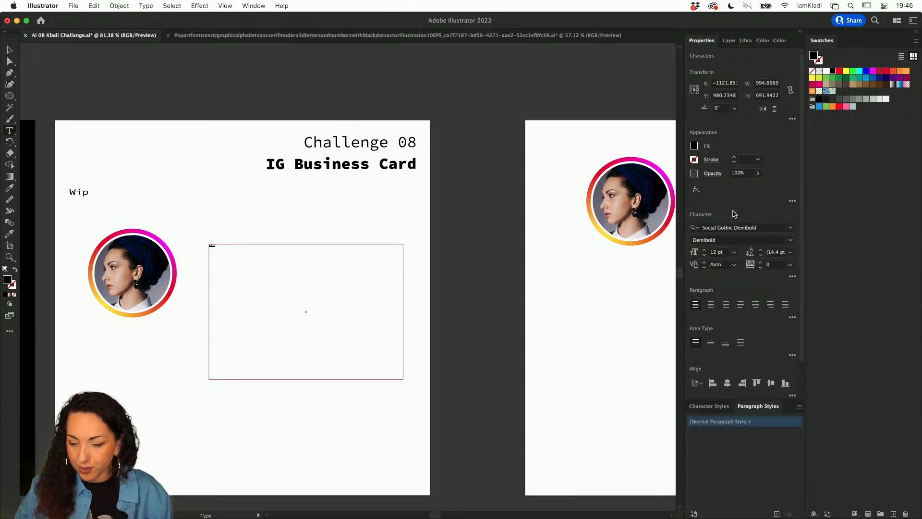
Step: Set the size of the text in the box to 55 pt
left_click(702, 251)
left_click(703, 251)
left_click(702, 250)
left_click(702, 250)
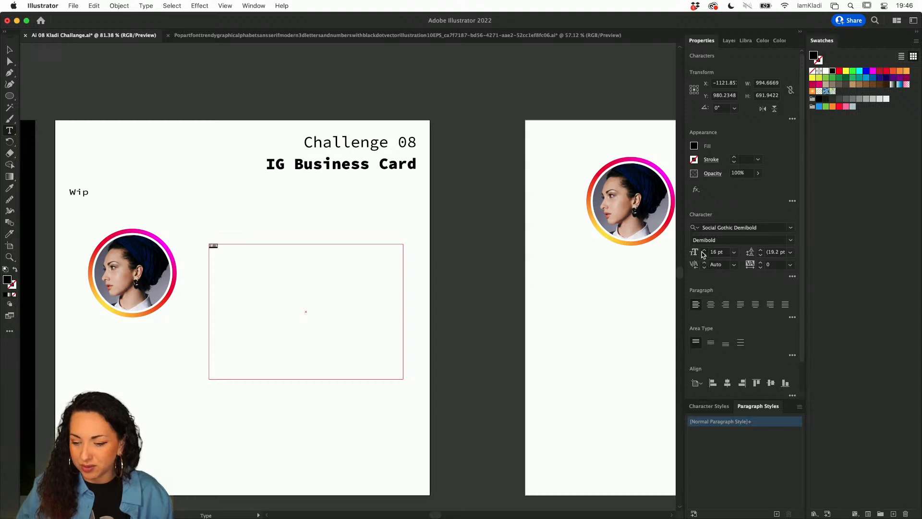
left_click(703, 251)
left_click(703, 250)
left_click(713, 253)
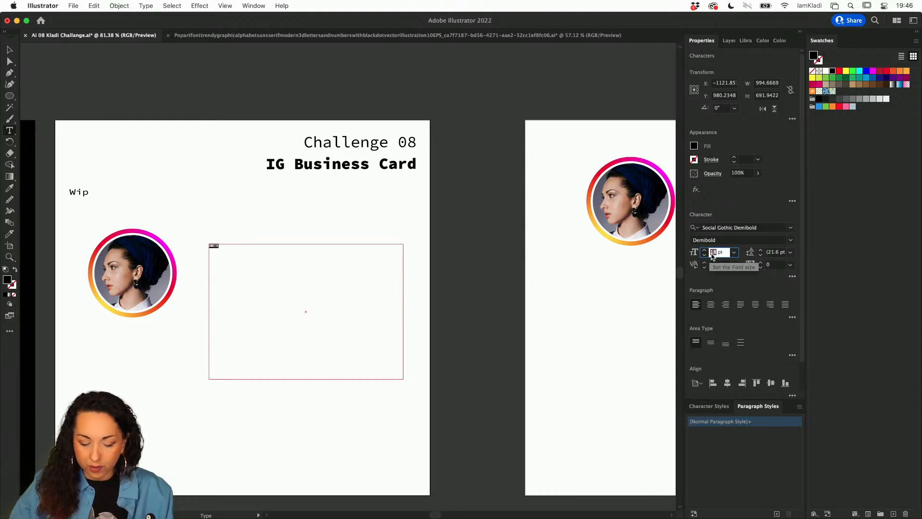
type("25")
left_click(774, 252)
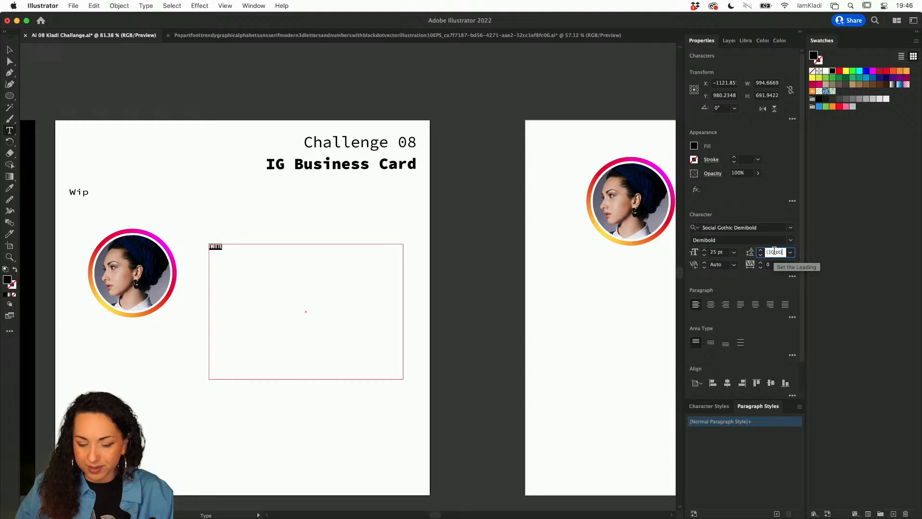
left_click(713, 253)
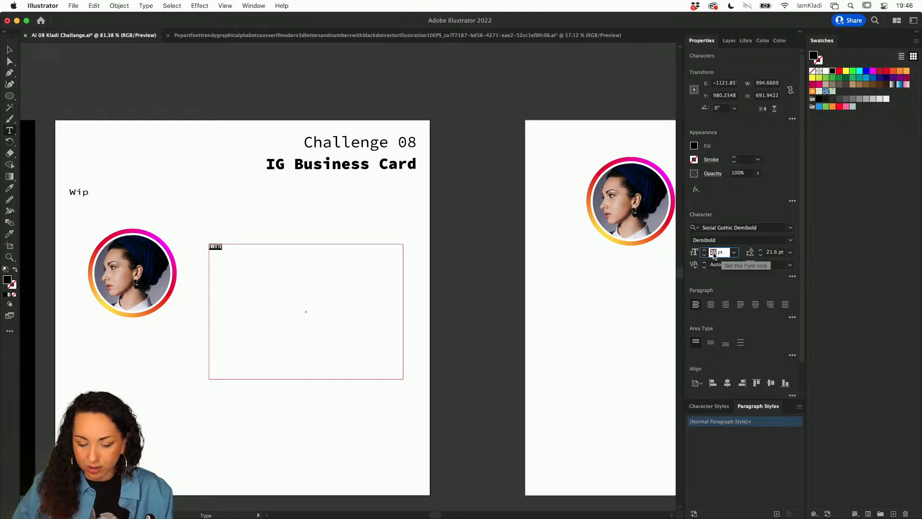
type("55")
left_click(774, 252)
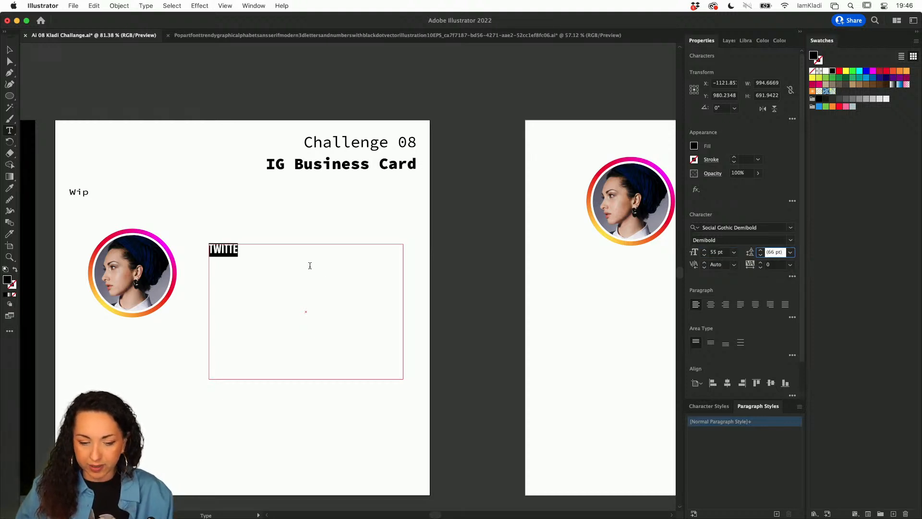
Step: Complete the first entry as TWITTER and add YOUTUBE below it, leaving a blank line between them
left_click(251, 247)
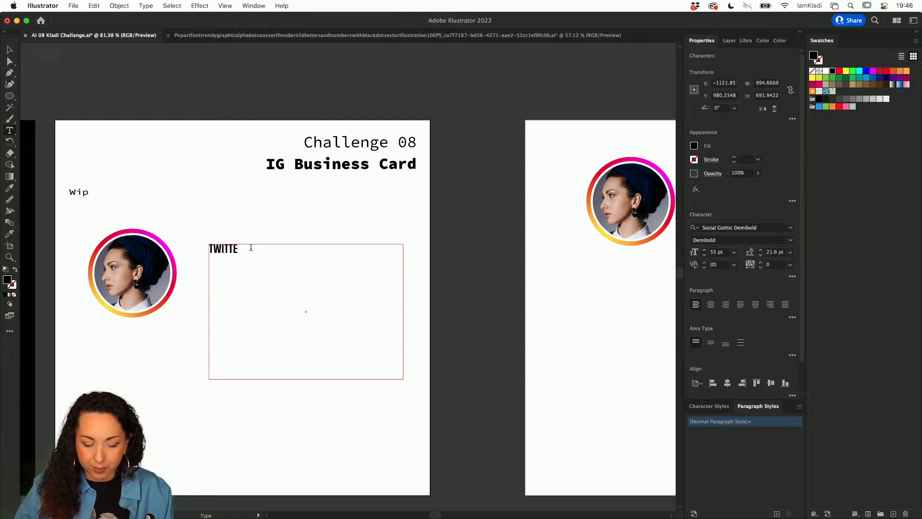
type("R")
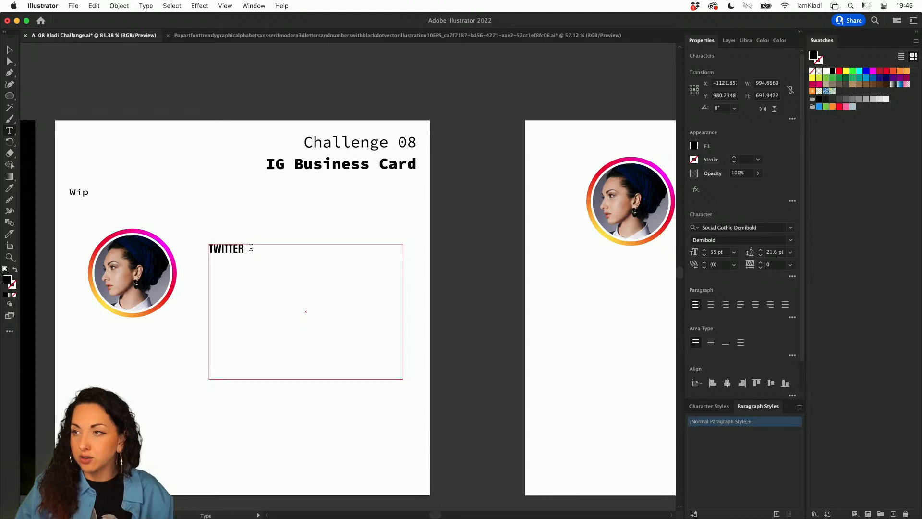
key("Return")
type("YOUTUBE")
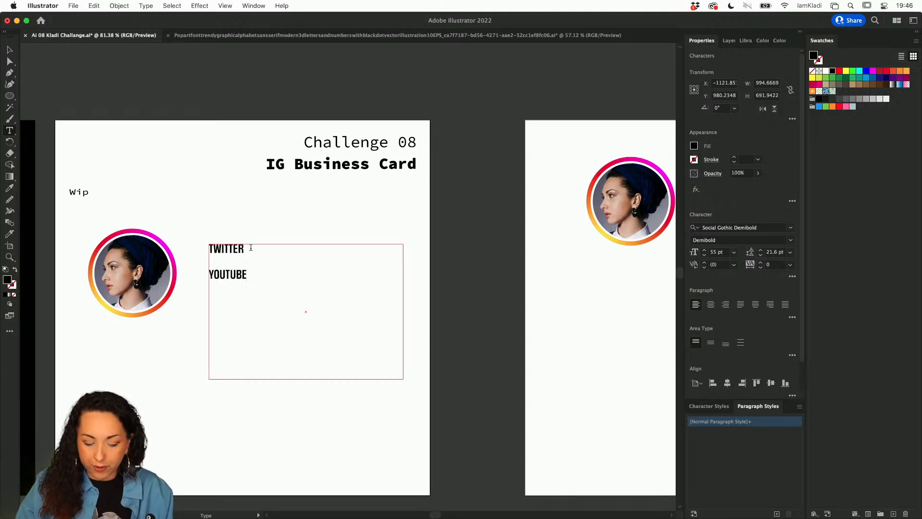
Step: Add FACEBOOK as the third entry under YOUTUBE, separated by a blank line
key("Return")
type("FACE")
key("BackSpace")
key("BackSpace")
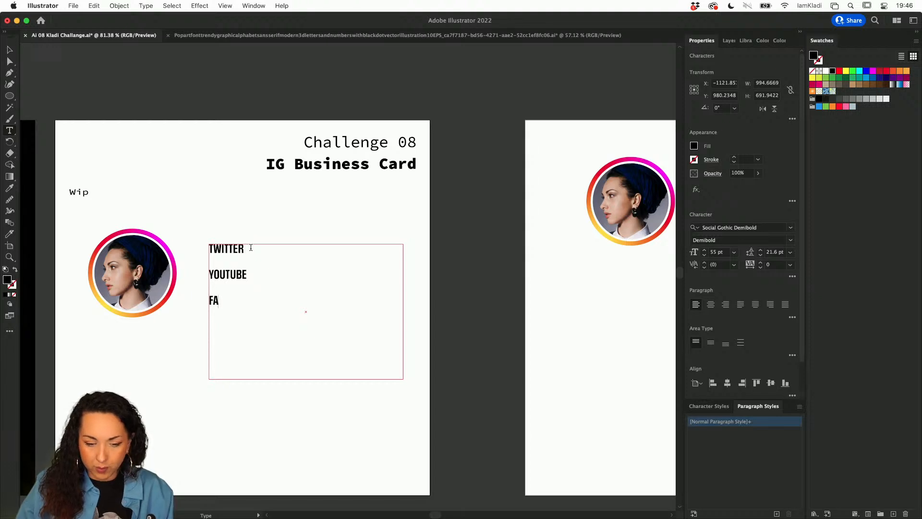
type("CEOOK")
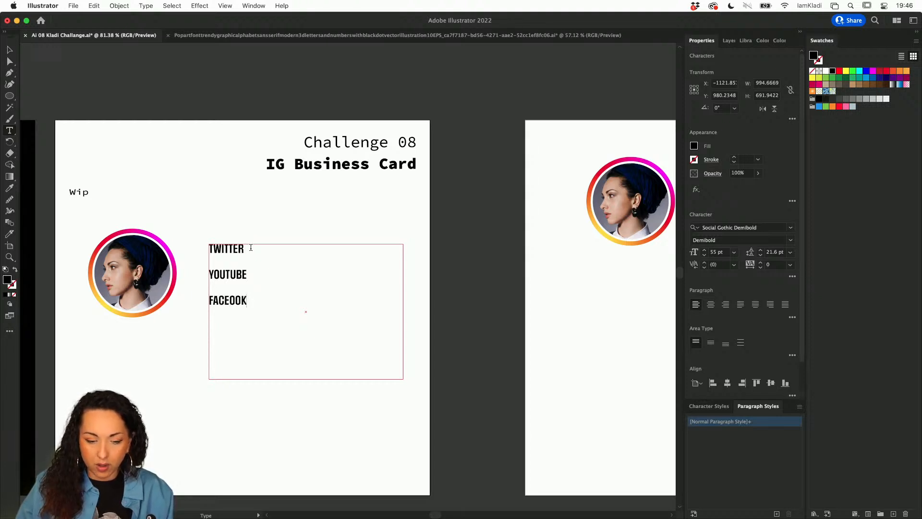
left_click(224, 300)
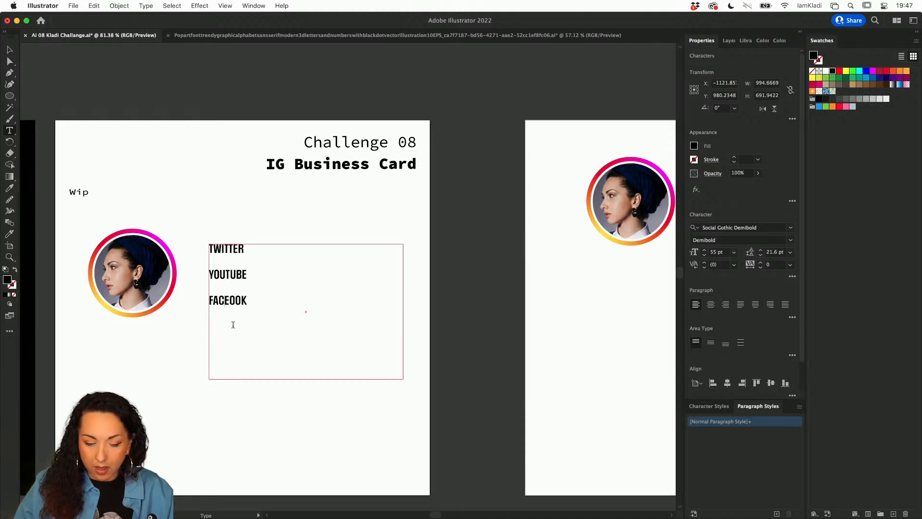
type("B")
key("BackSpace")
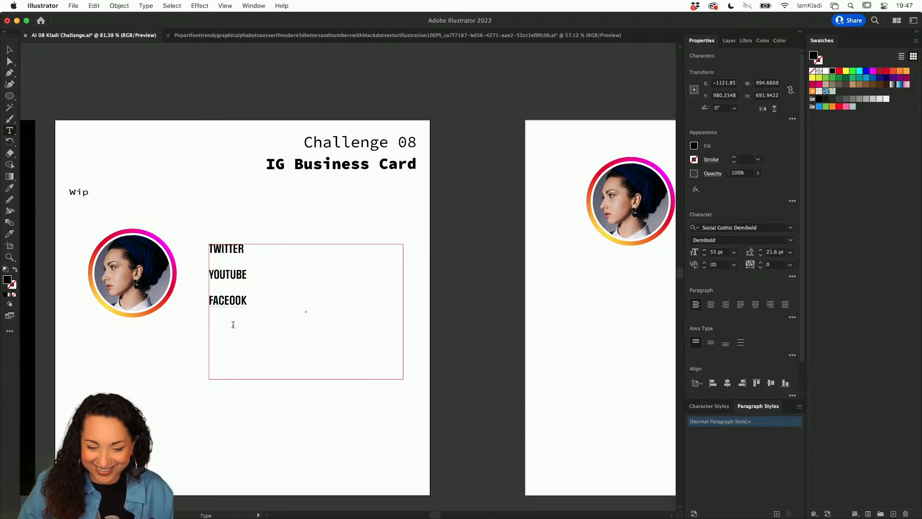
type("B")
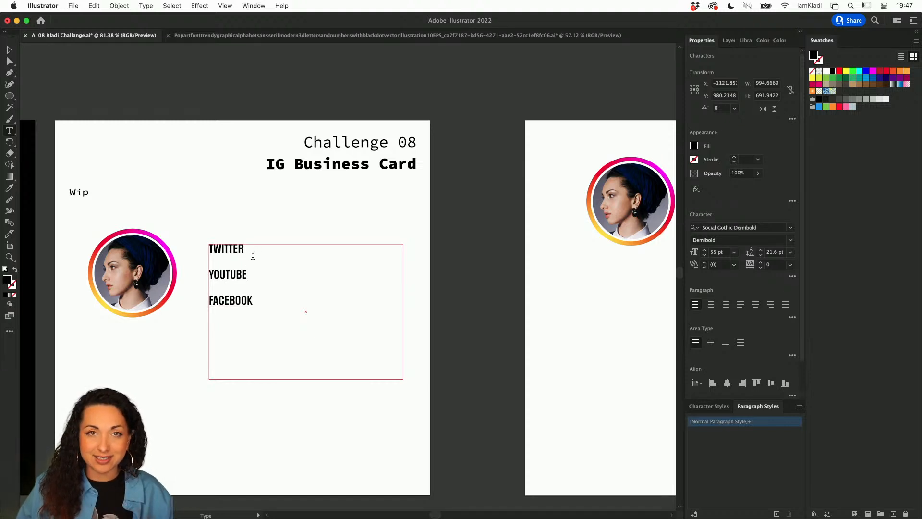
Step: Start a new line under TWITTER and set its font to Work Sans Light
key("Return")
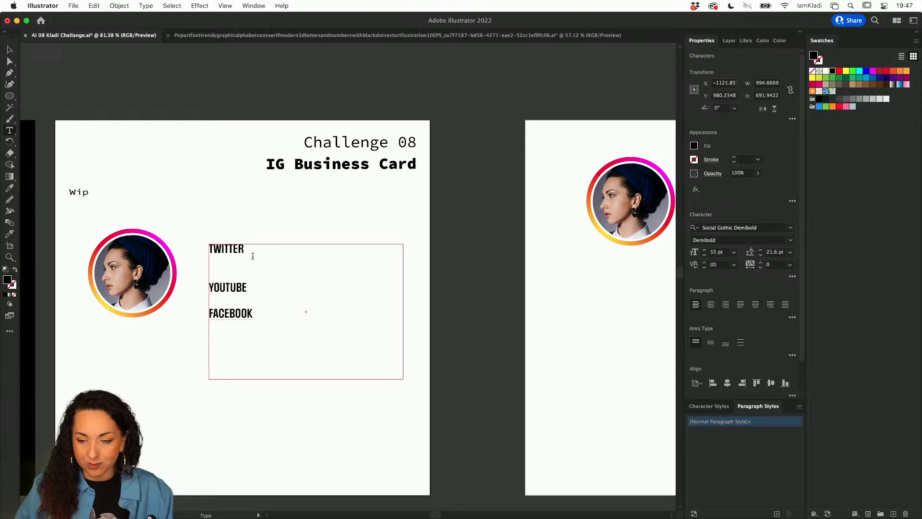
left_click(790, 239)
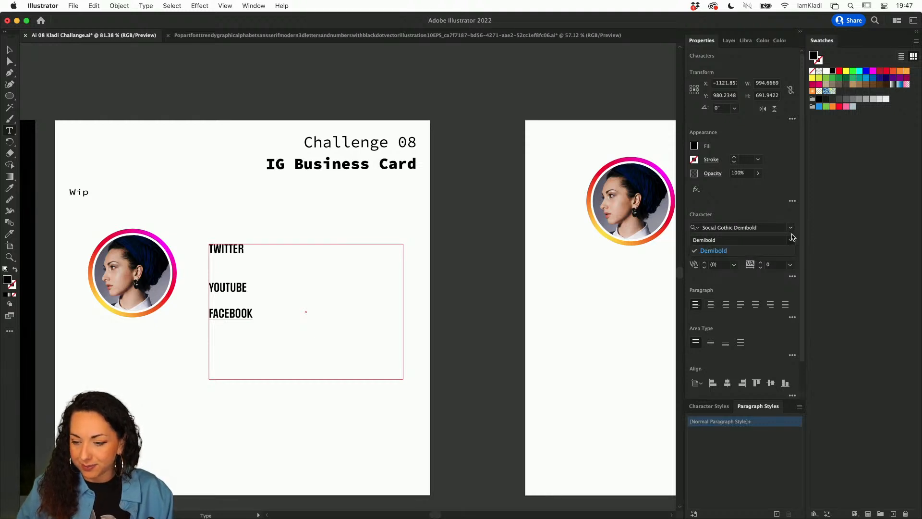
left_click(792, 238)
left_click(772, 231)
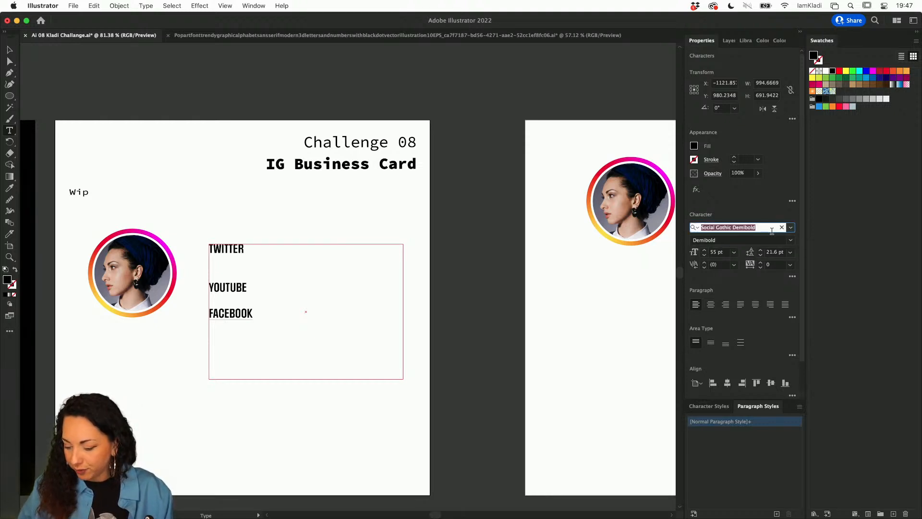
type("wor")
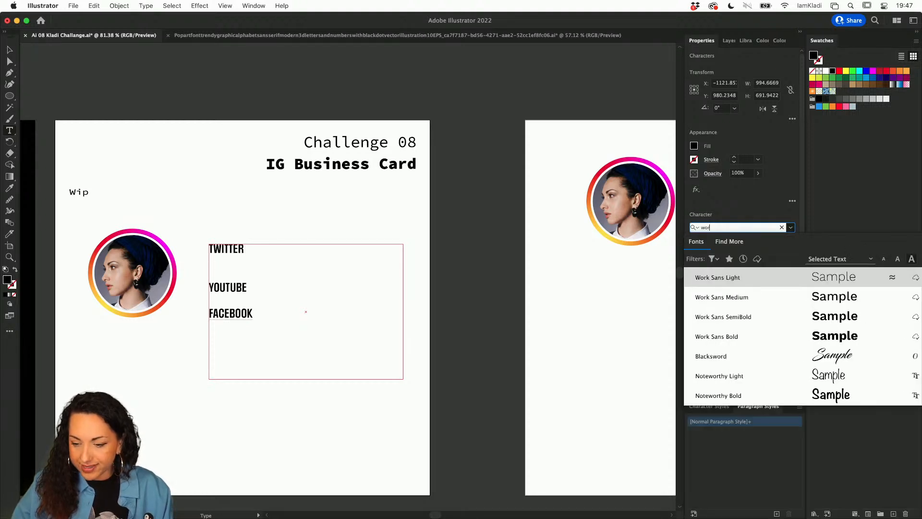
left_click(795, 283)
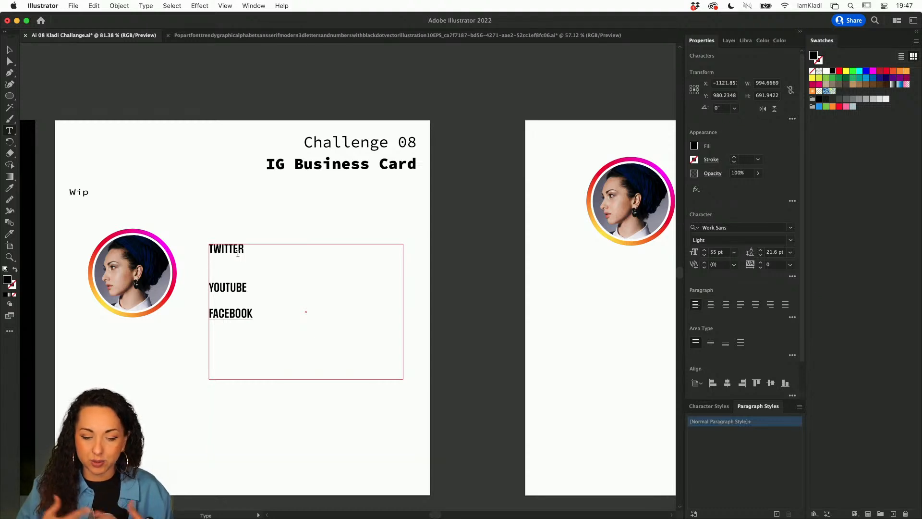
Step: Enter the creator's personal handle, starting with @, on the line under TWITTER
type("@")
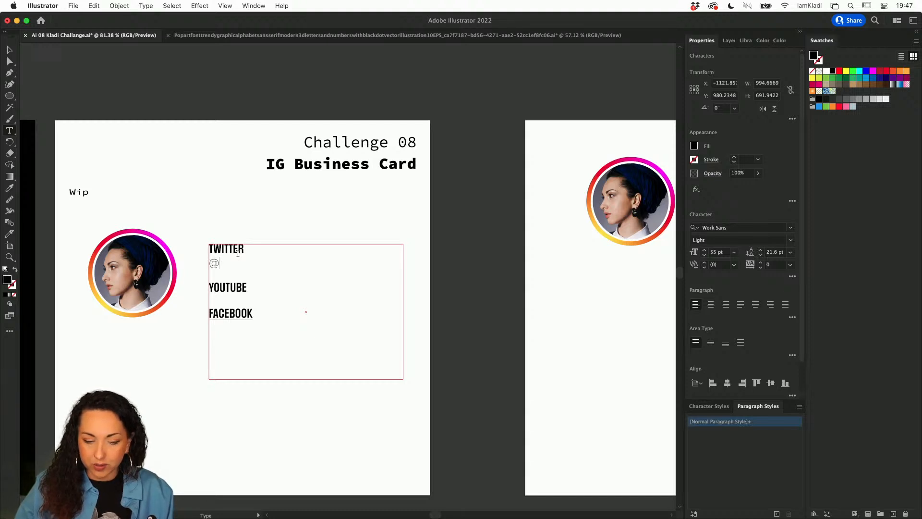
type("iam")
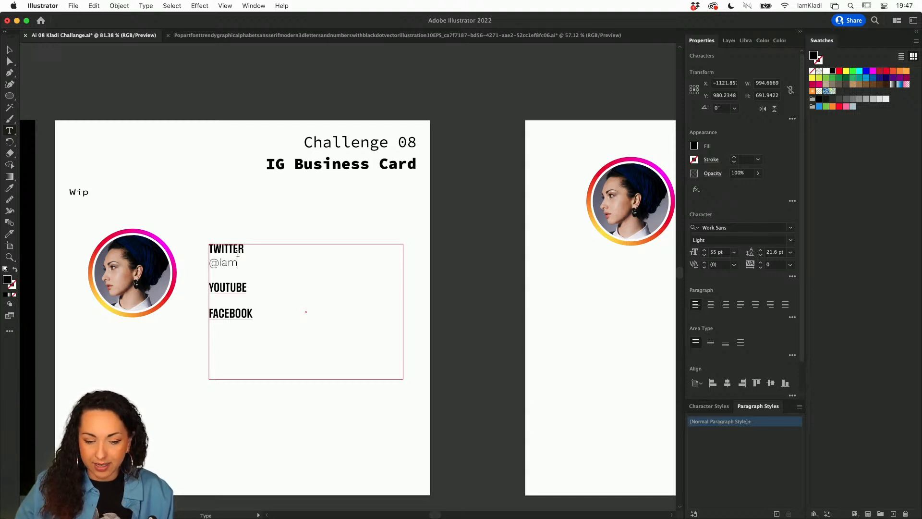
type("kladi")
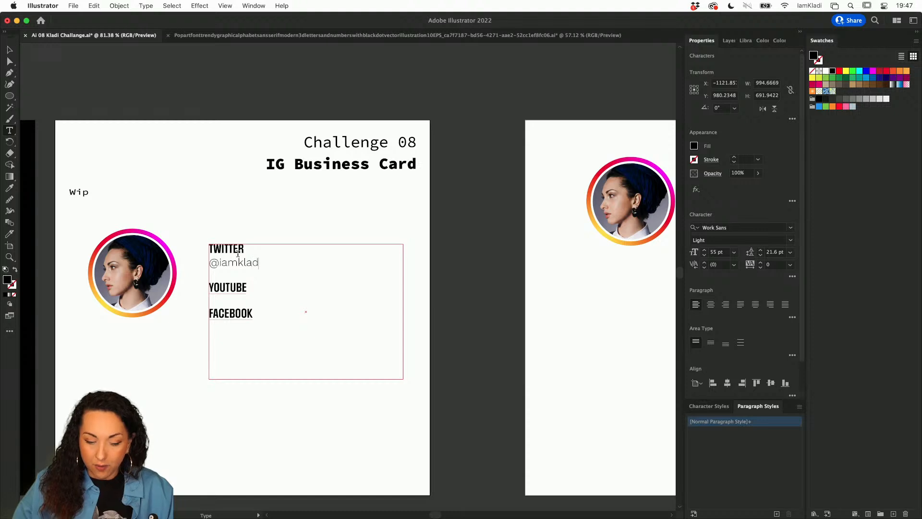
Step: Copy the handle from under TWITTER onto a new line below FACEBOOK
left_click(247, 289)
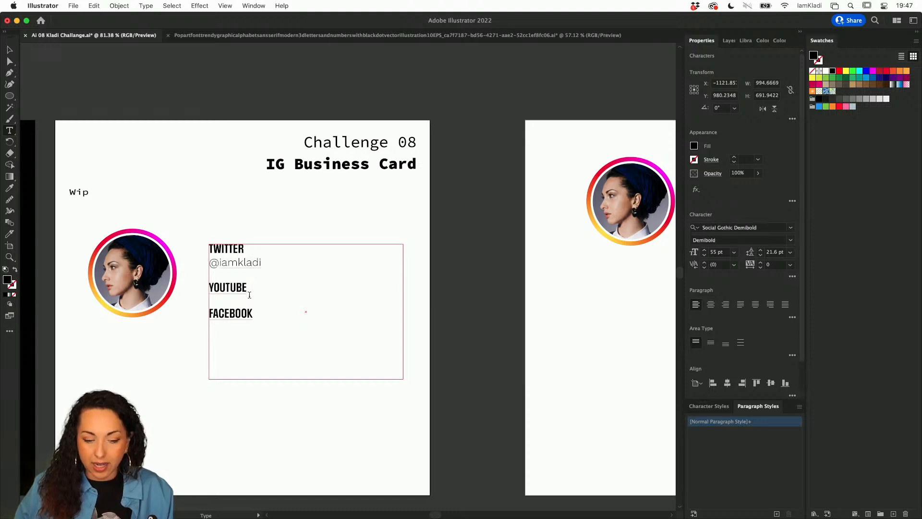
left_click(260, 312)
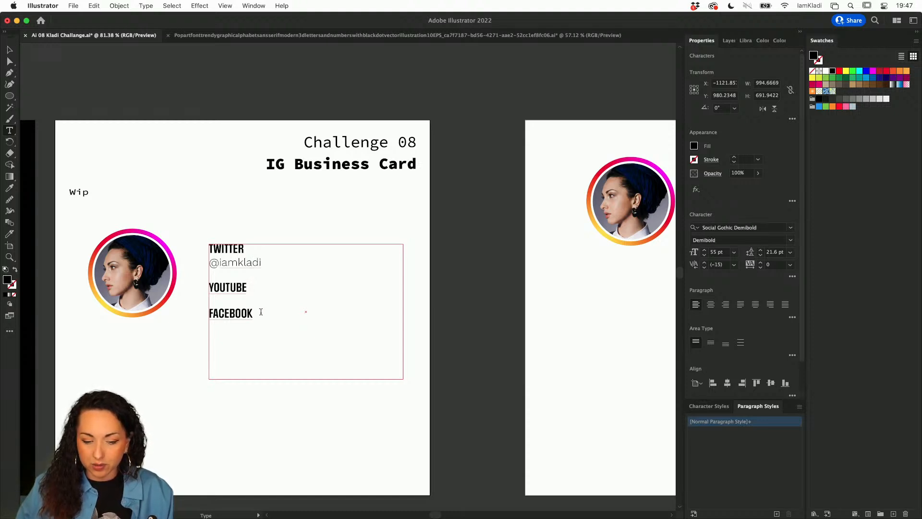
key("Return")
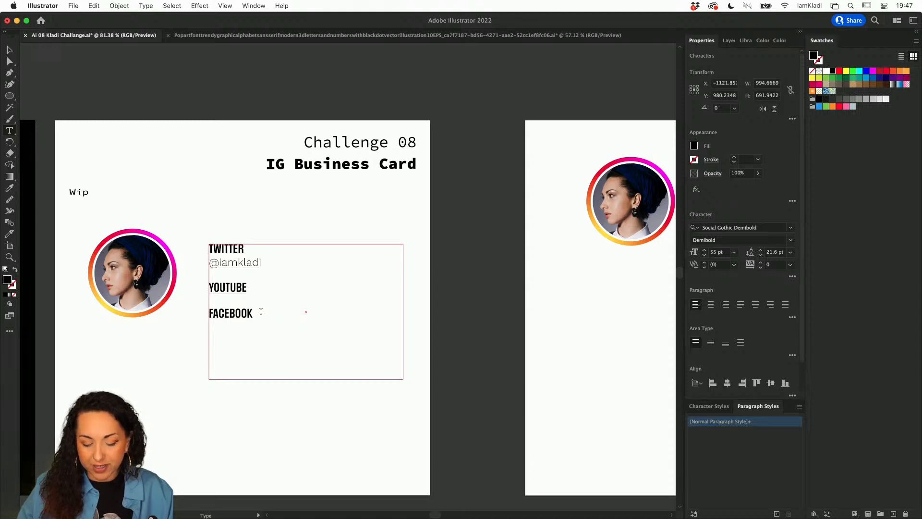
type("@")
key("BackSpace")
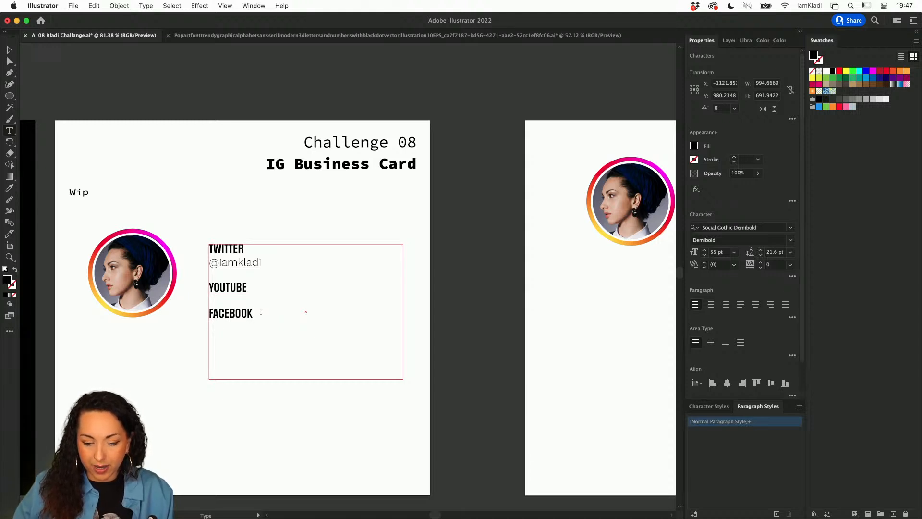
triple_click(257, 263)
left_click(257, 262)
triple_click(256, 262)
key("super+c")
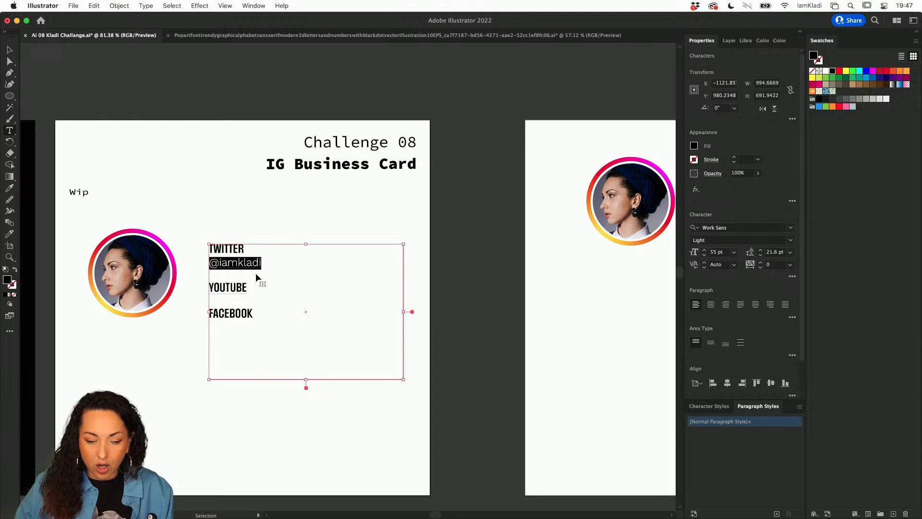
left_click(245, 321)
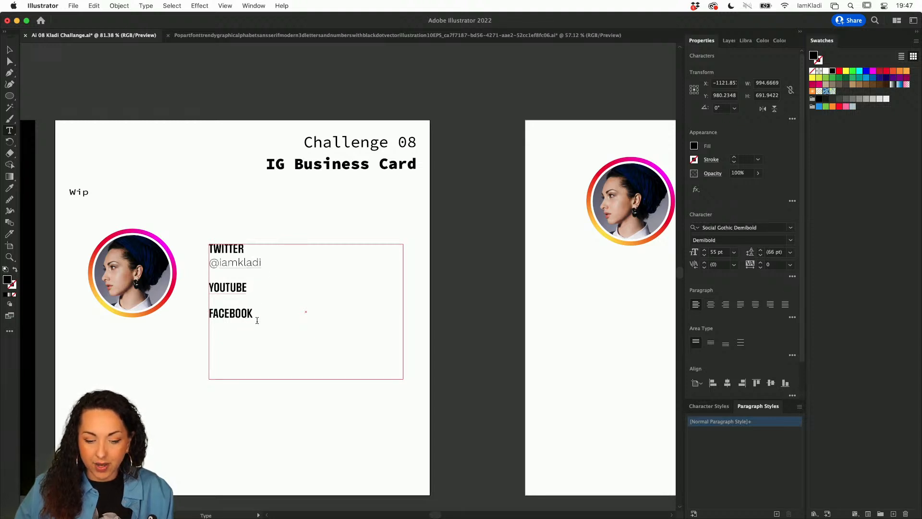
key("super+v")
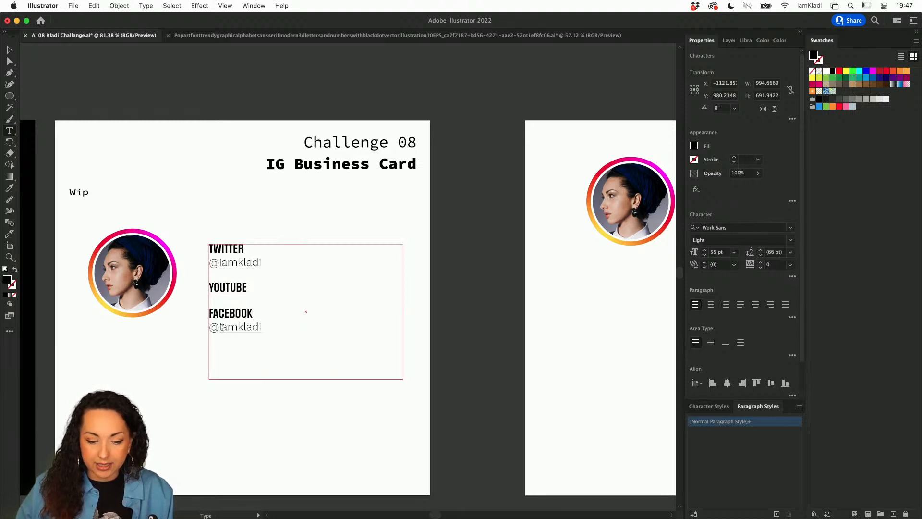
left_click_drag(222, 327, 262, 326)
type("pri")
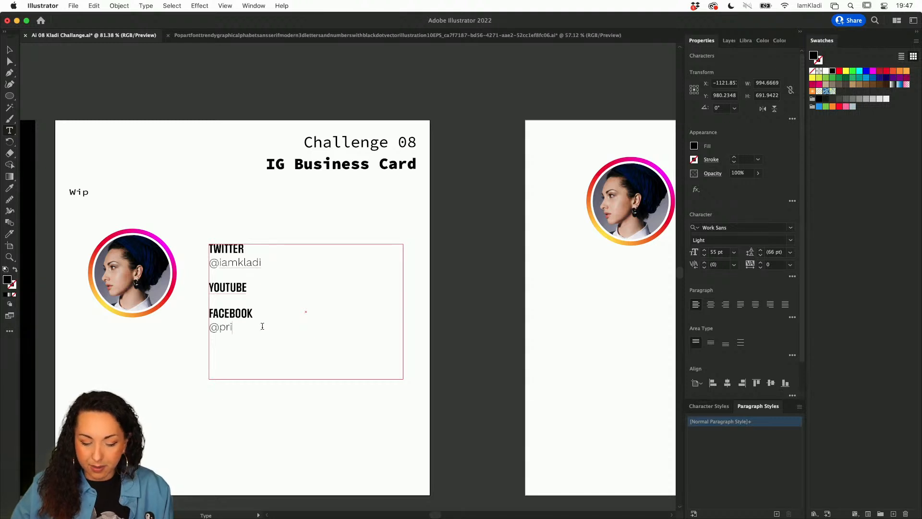
type("ntmysoul")
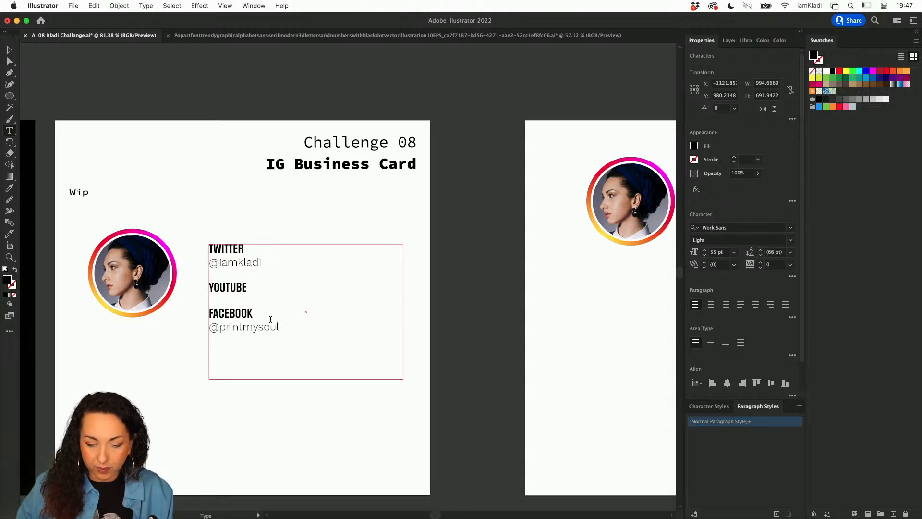
Step: Paste the copied personal handle onto a new line under YOUTUBE and finish editing the text
left_click(260, 264)
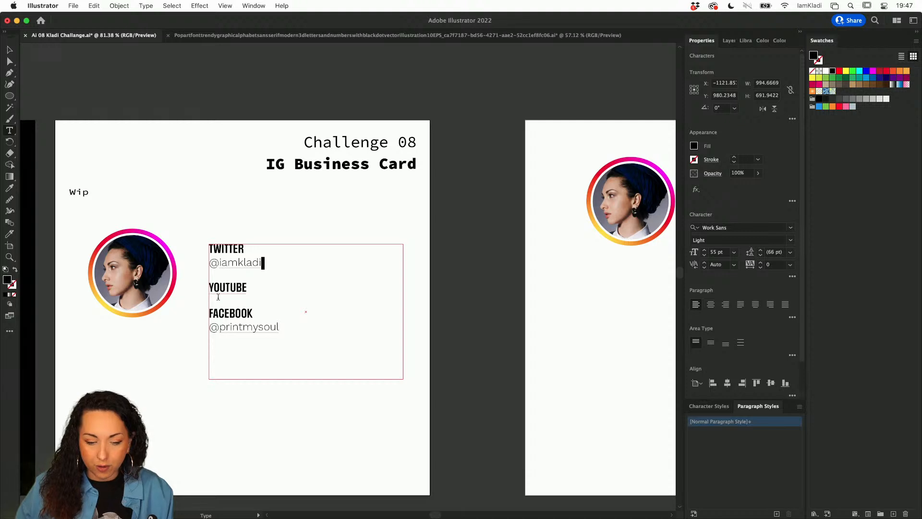
left_click(262, 285)
key("Return")
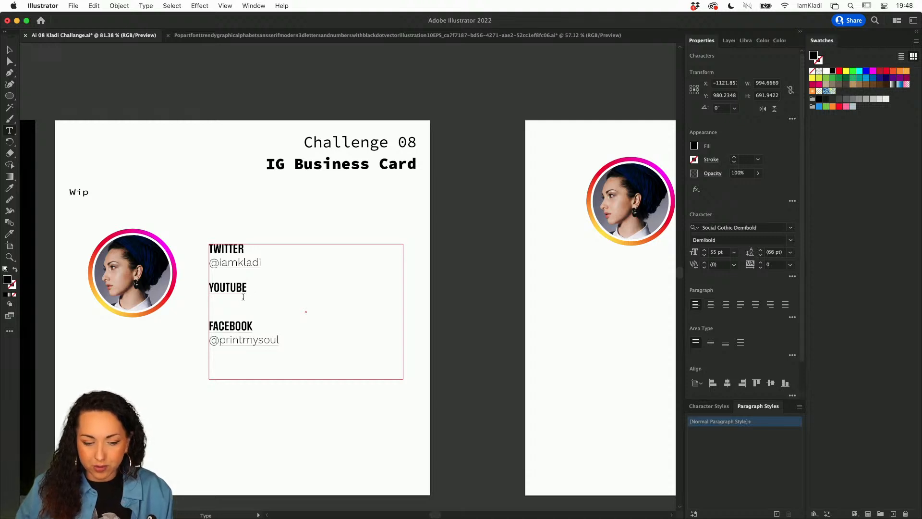
key("super+v")
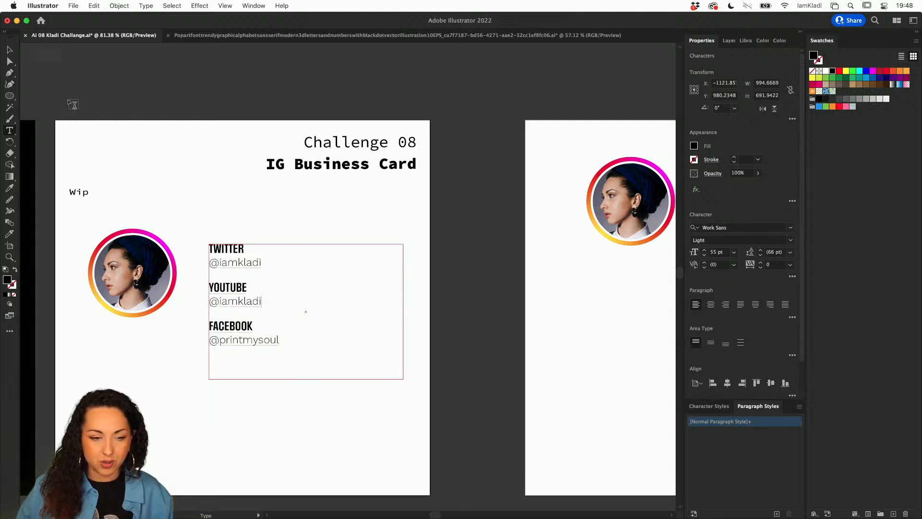
left_click(10, 50)
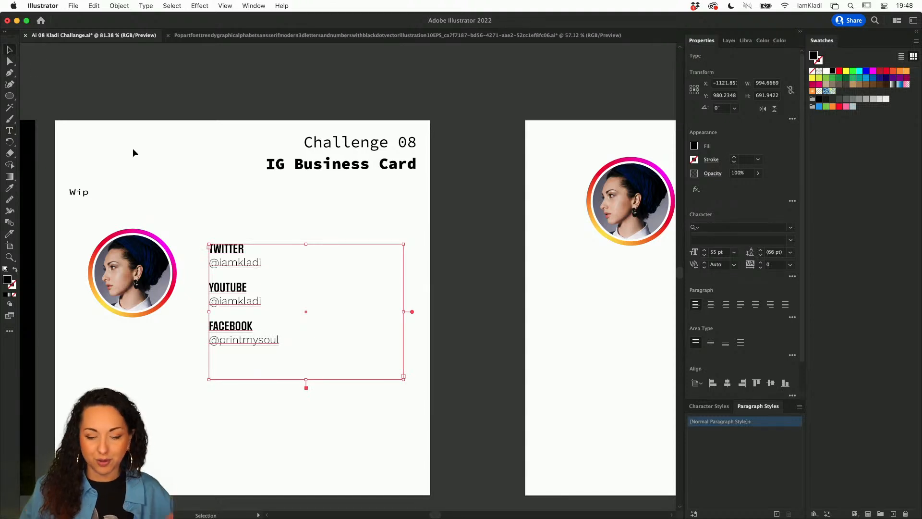
Step: Center-align all the text in the social media box
left_click(282, 338)
left_click(282, 338)
left_click(282, 338)
left_click(274, 340)
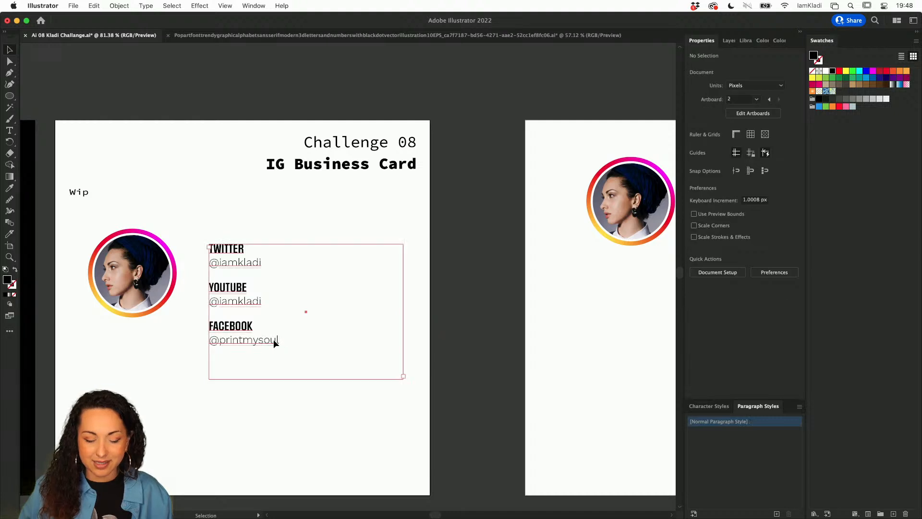
double_click(274, 340)
key("super+a")
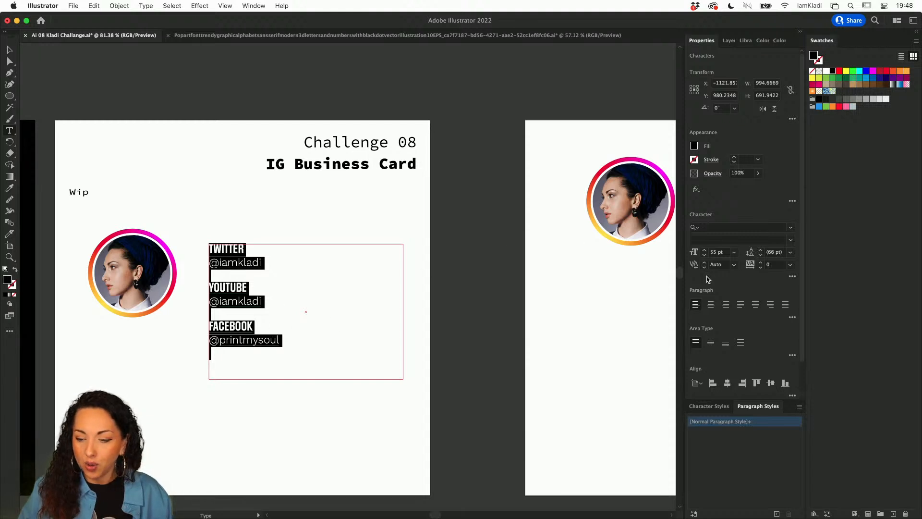
left_click(711, 305)
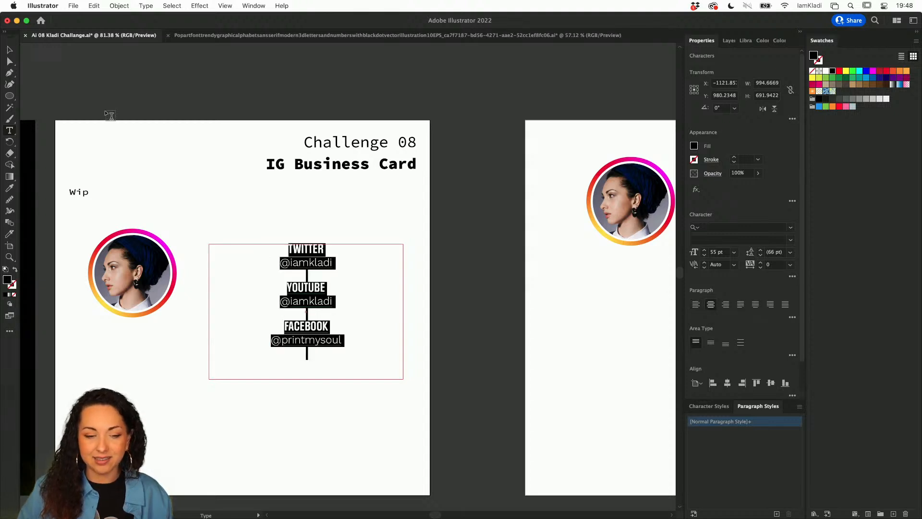
Step: Copy the social media text box to the Final layer and place the copy beneath the portrait on the narrow artboard
left_click(10, 51)
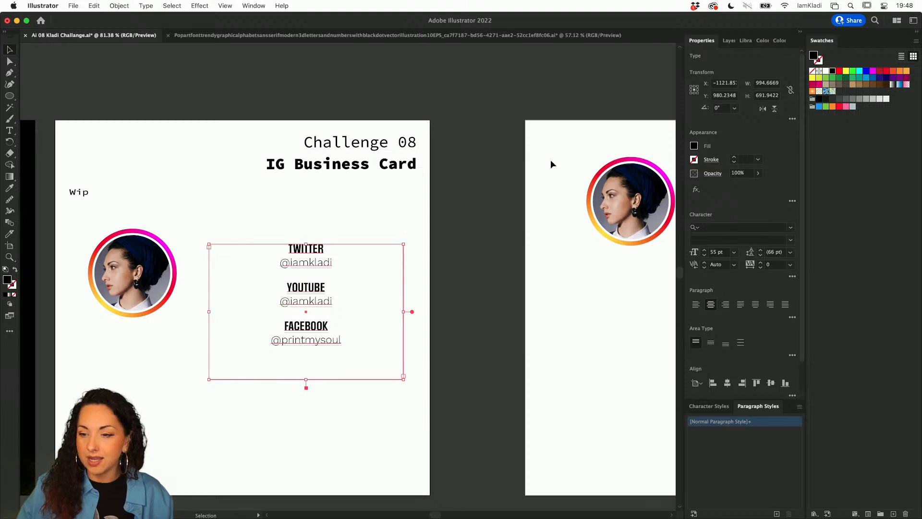
left_click(729, 41)
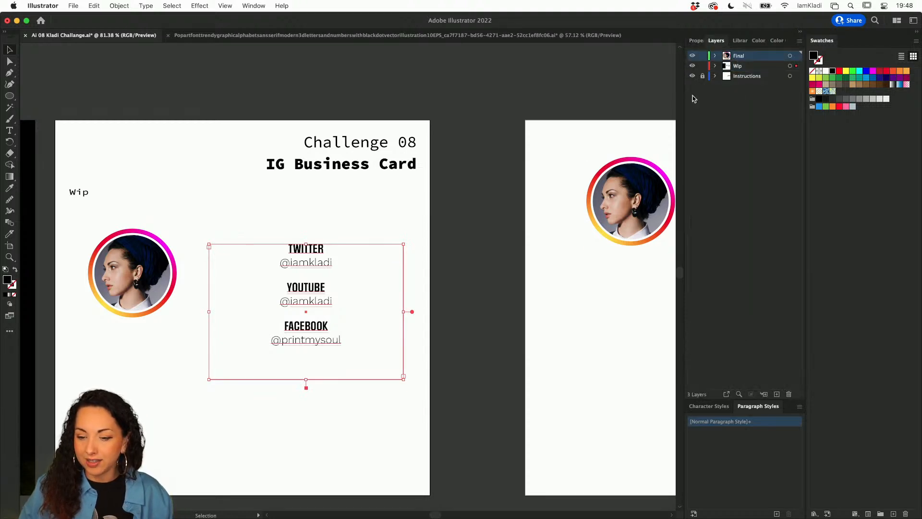
left_click(583, 291)
key("super+v")
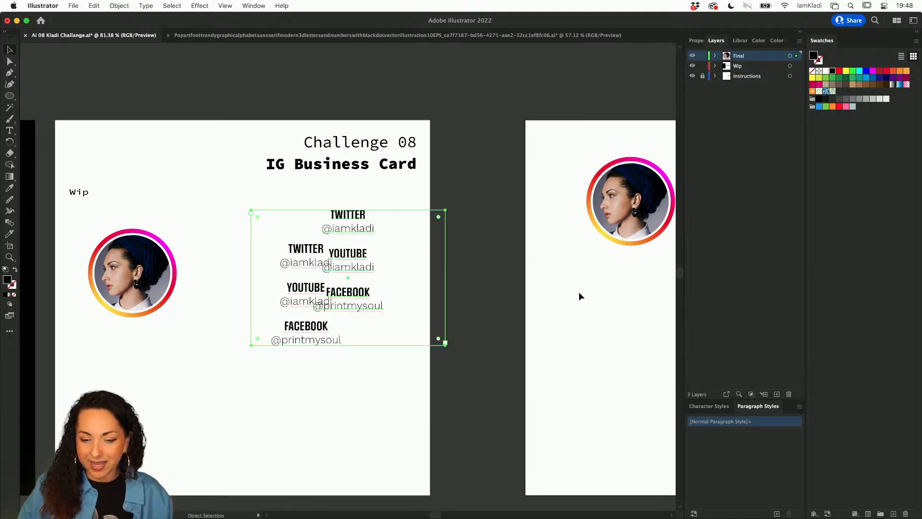
left_click_drag(344, 224, 622, 292)
scroll(622, 292, "right", 5)
scroll(622, 292, "down", 1)
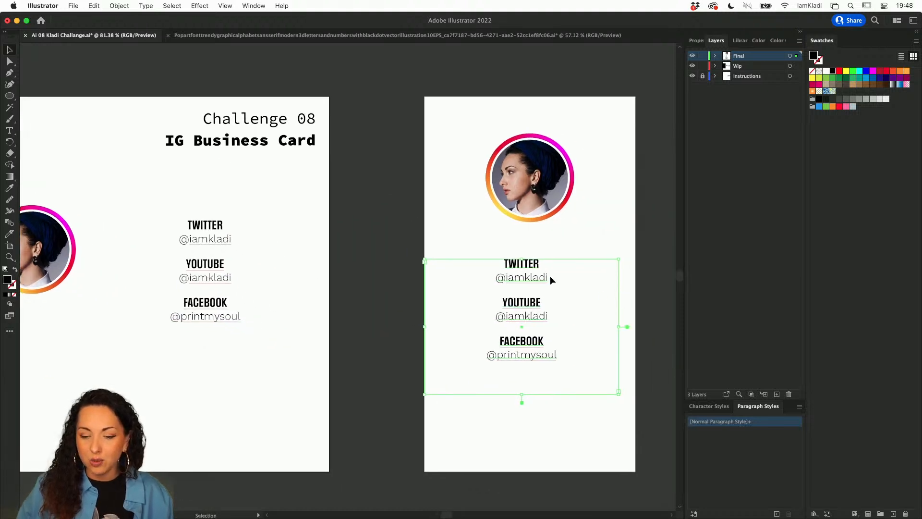
Step: Center the copied text block under the portrait on the narrow artboard and fine-tune the vertical gap between them
left_click_drag(550, 275, 548, 261)
left_click(600, 215)
scroll(603, 245, "down", 1)
scroll(604, 245, "right", 1)
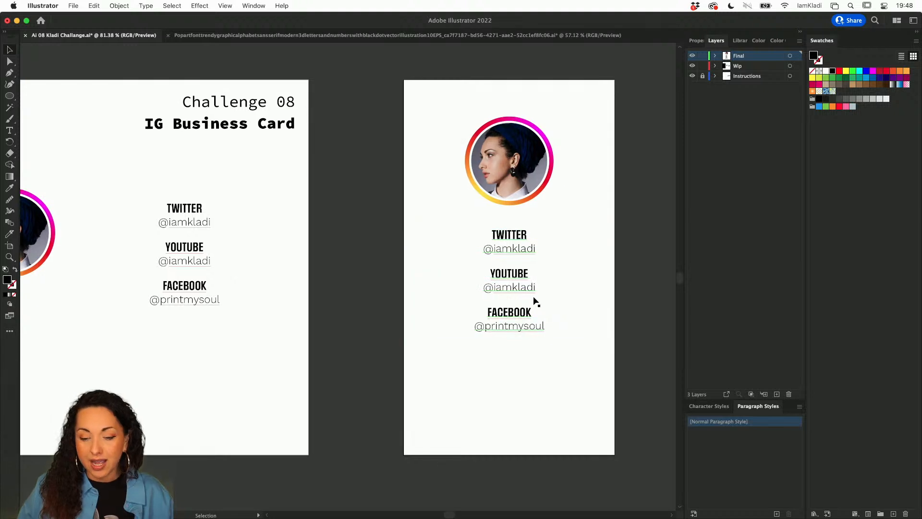
left_click_drag(533, 297, 533, 312)
left_click(562, 207)
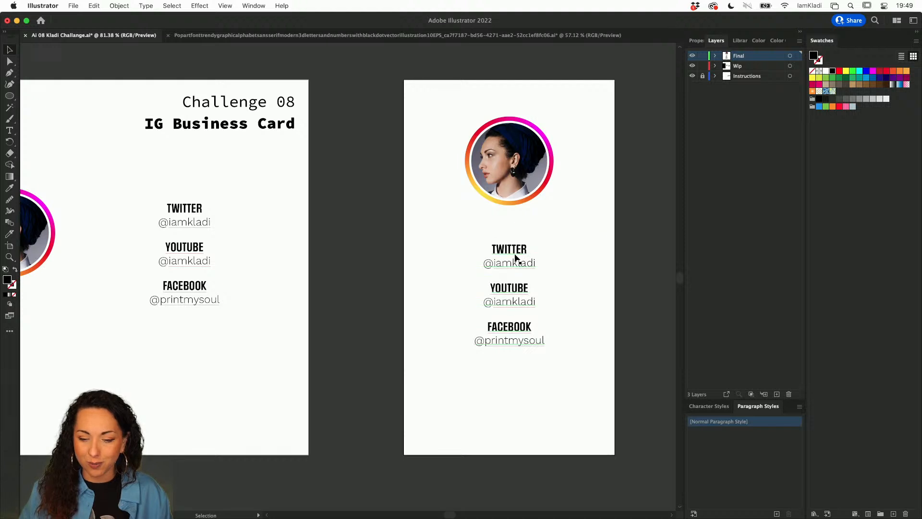
mouse_move(515, 257)
left_mouse_down()
mouse_move(515, 272)
mouse_move(515, 253)
left_mouse_up()
left_click(566, 229)
scroll(566, 229, "right", 2)
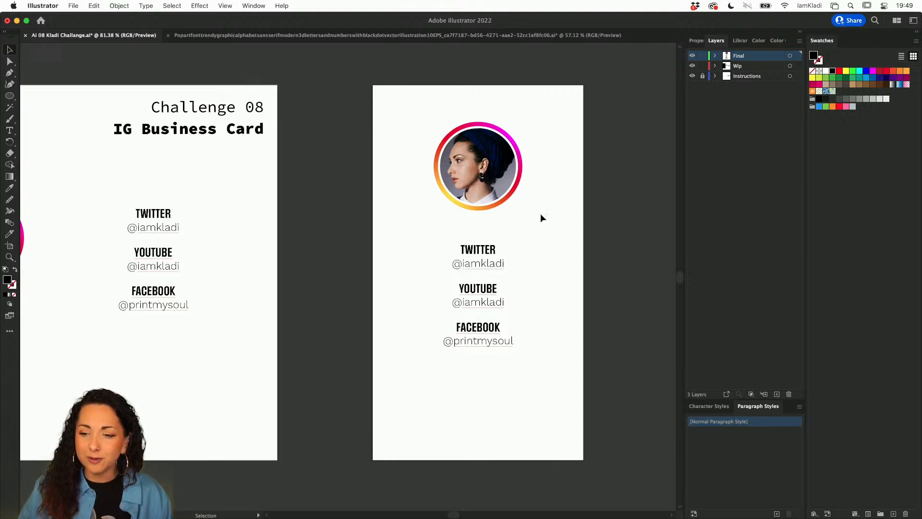
Step: With the Draw Behind mode, draw a black rectangle behind the portrait and text, covering the whole narrow artboard
key("m")
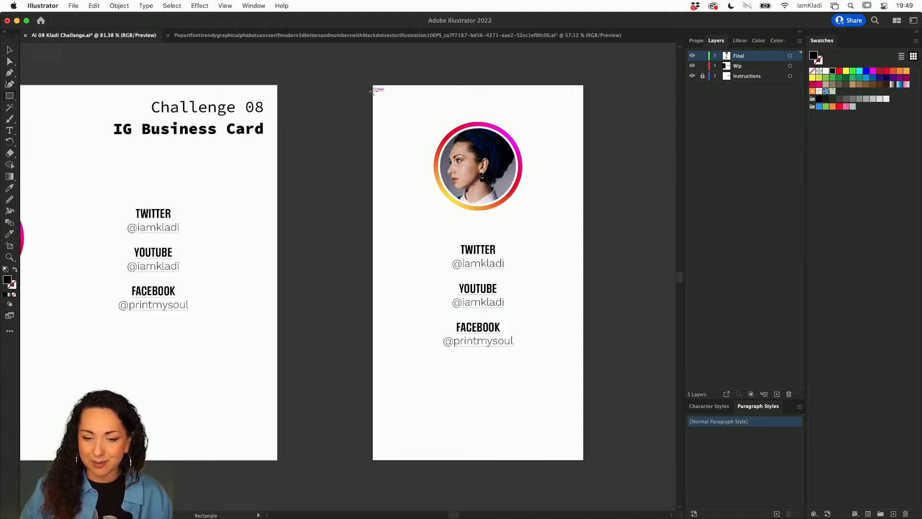
left_click_drag(370, 86, 391, 125)
mouse_move(410, 178)
left_mouse_down()
mouse_move(438, 243)
mouse_move(555, 408)
left_mouse_up()
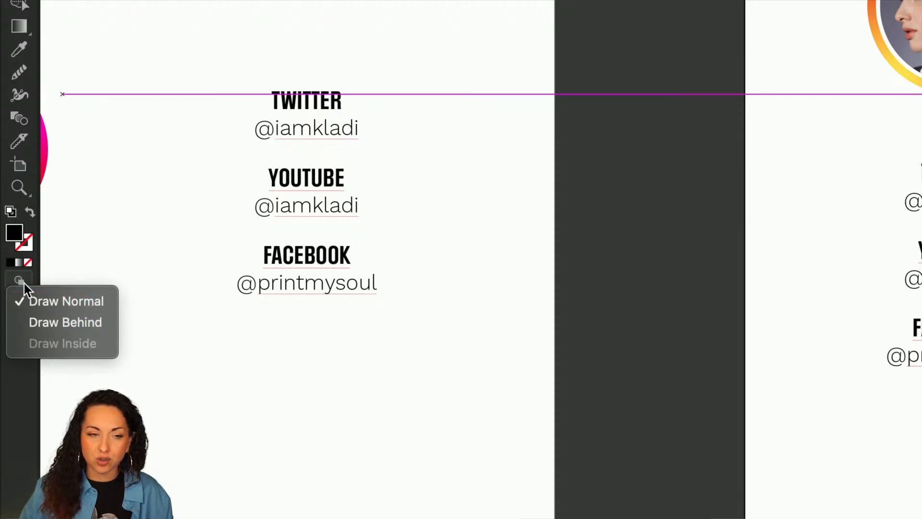
left_click(49, 320)
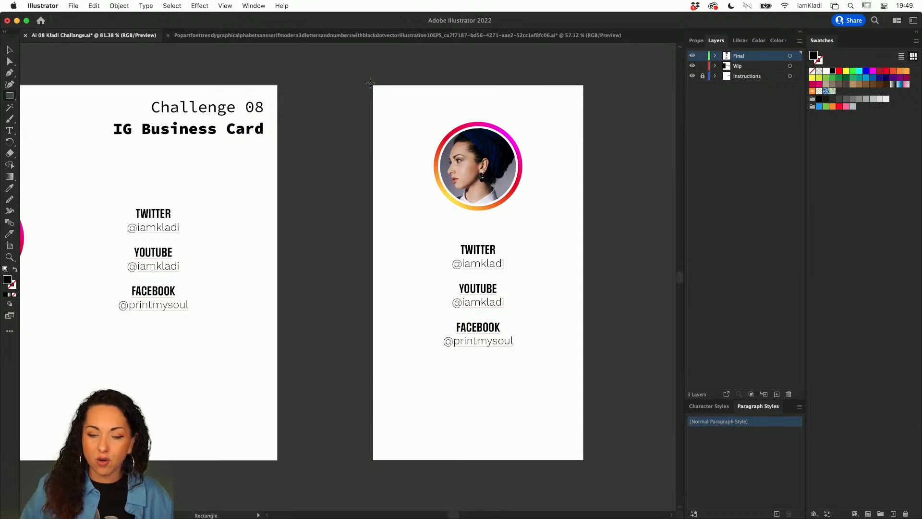
left_click_drag(370, 83, 584, 462)
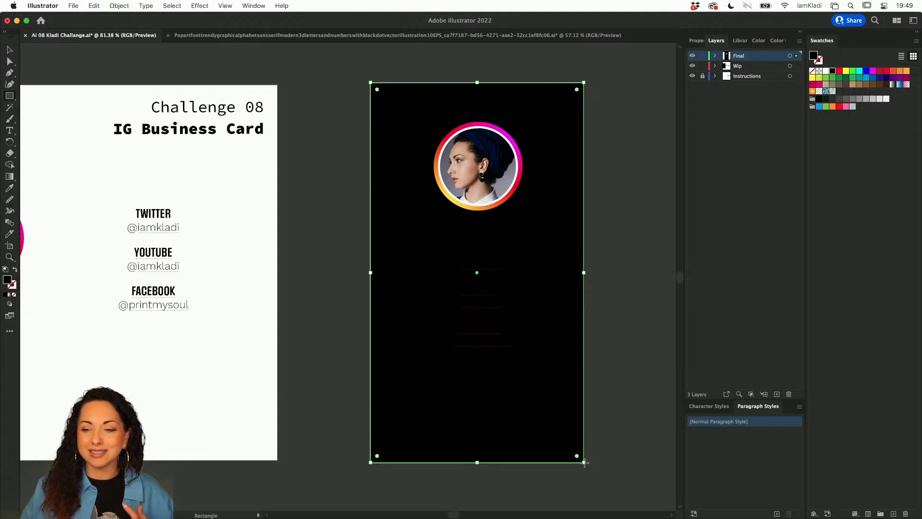
Step: Fill the background rectangle with RGB Red and apply a freeform gradient using points
left_click(838, 71)
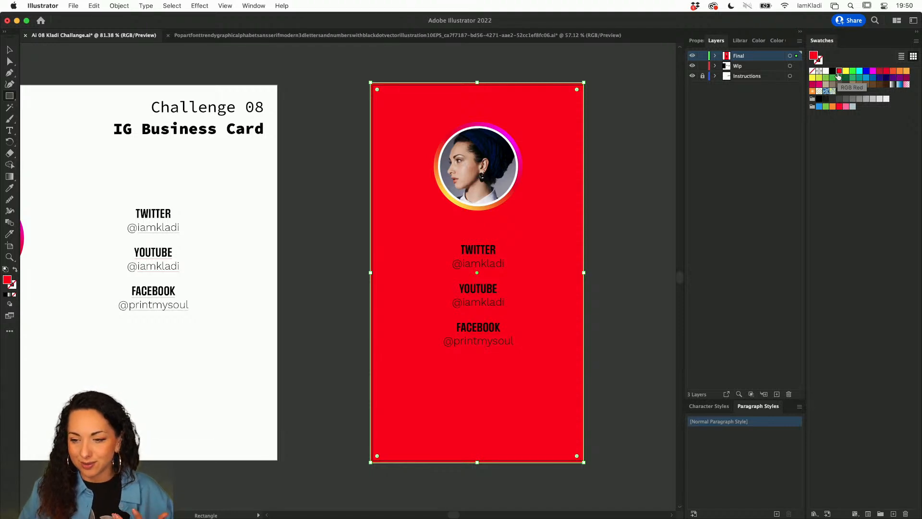
left_click(697, 43)
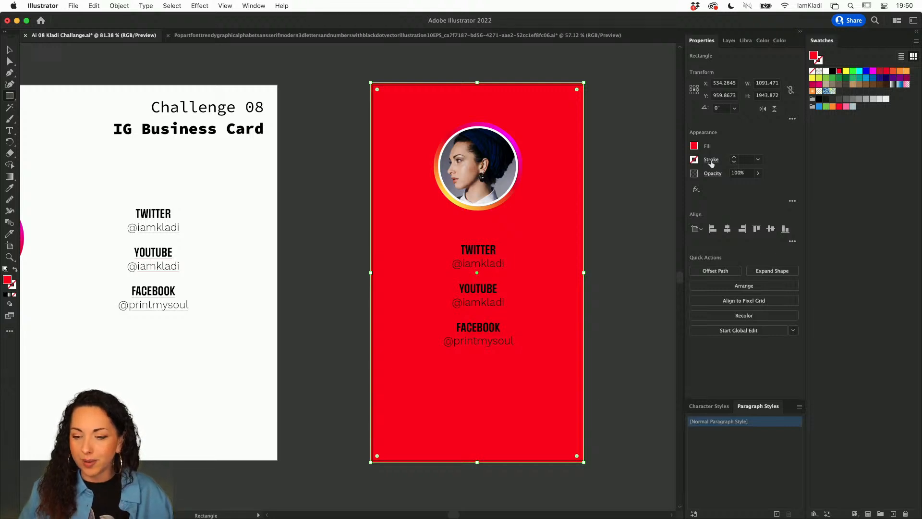
key("g")
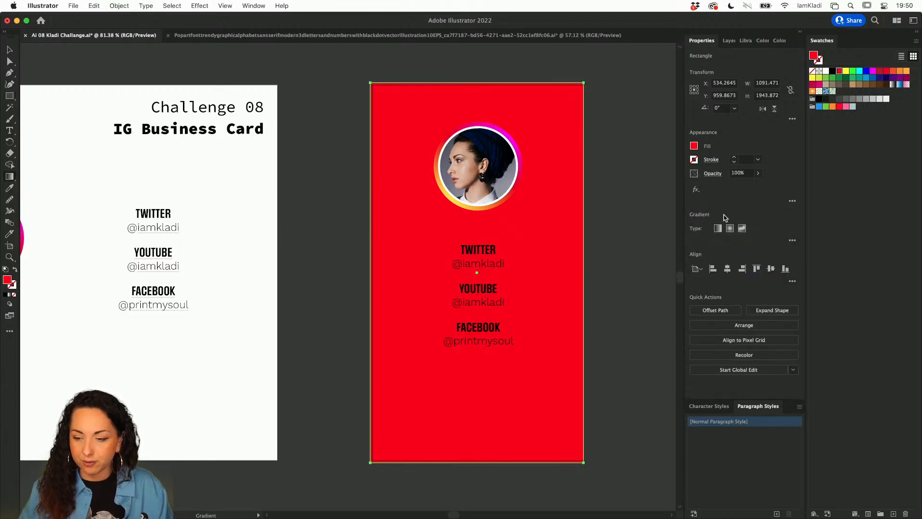
left_click(742, 230)
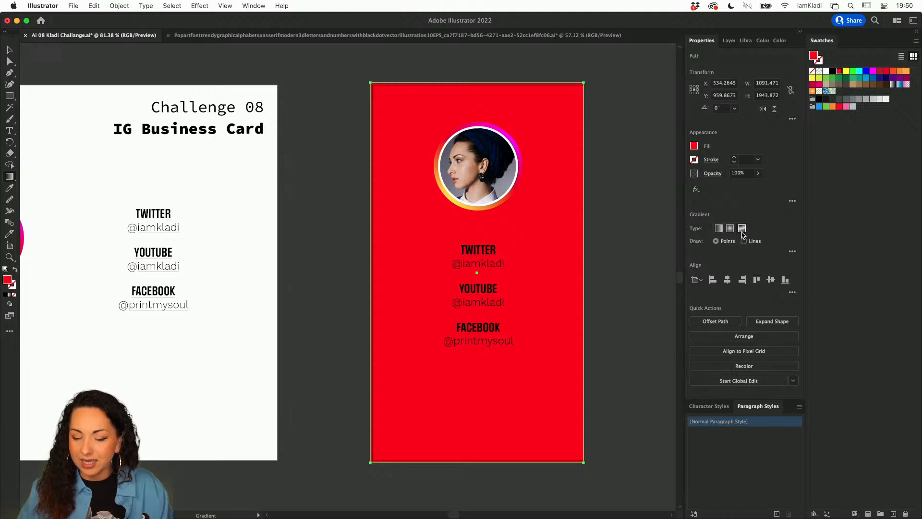
Step: Add a gradient color point to the background's upper right and color it crimson pink with 92.94% magenta and 28.63% yellow
left_click(555, 125)
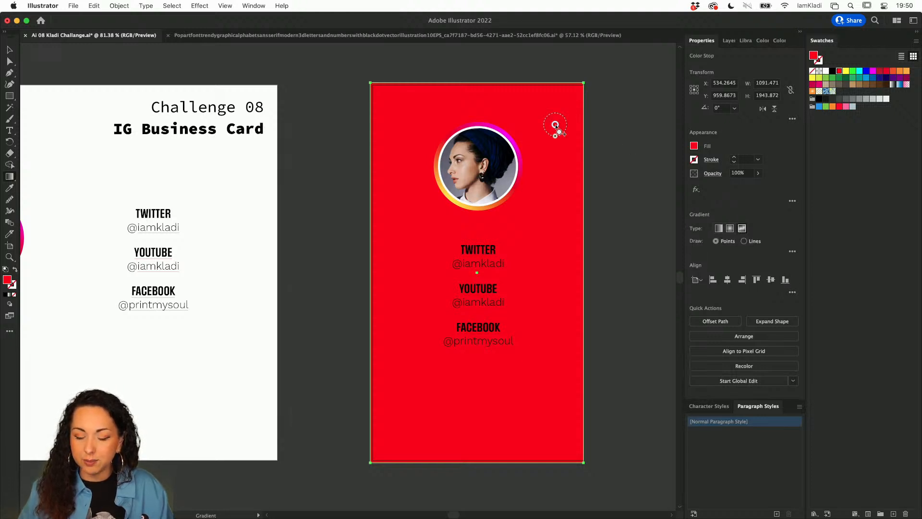
double_click(555, 125)
left_click(507, 171)
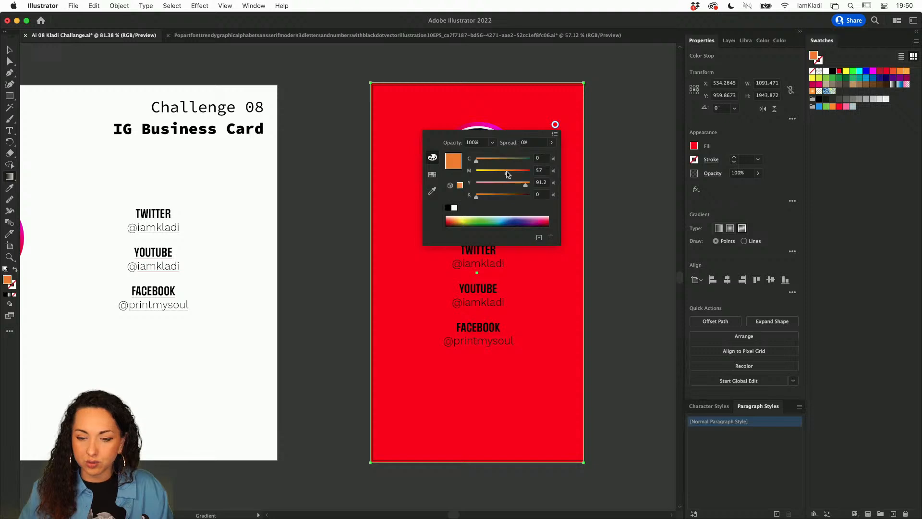
left_click(505, 159)
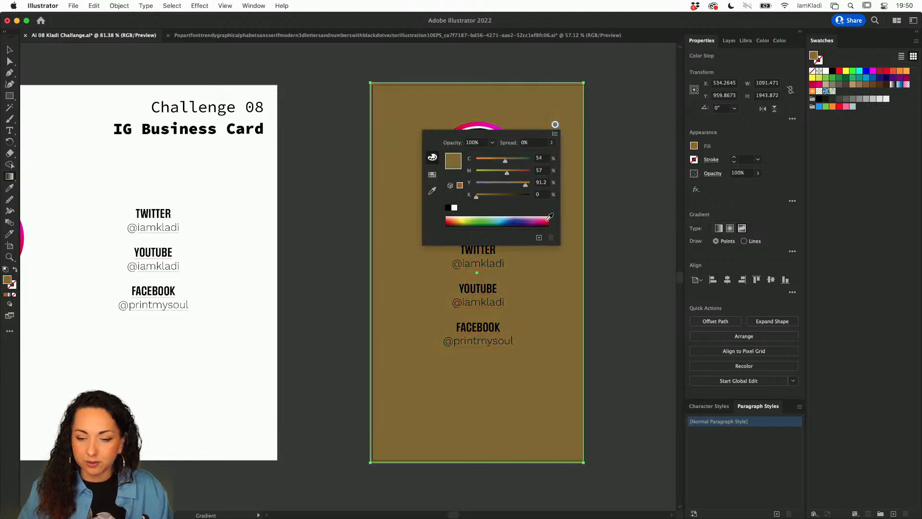
left_click(544, 221)
left_click(542, 220)
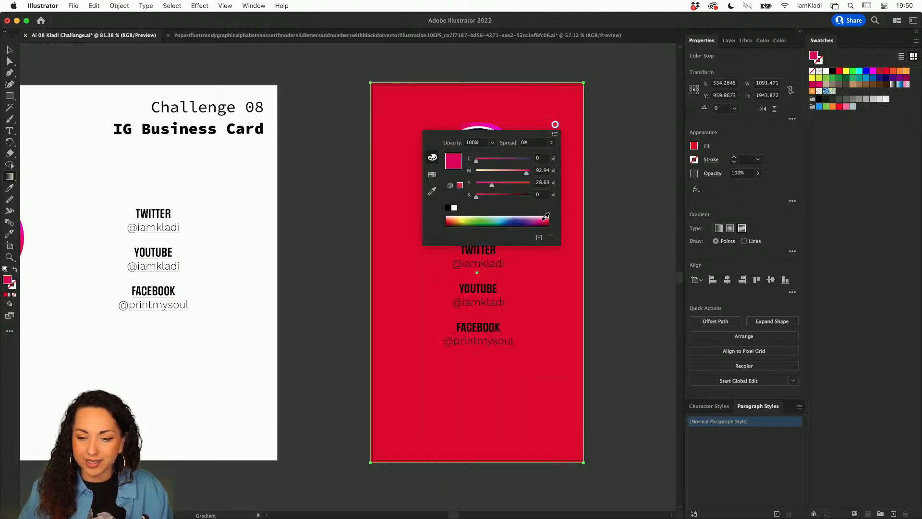
Step: Add a color point to the background's lower right, beside the Facebook text, and assign it the bright magenta swatch
left_click(544, 321)
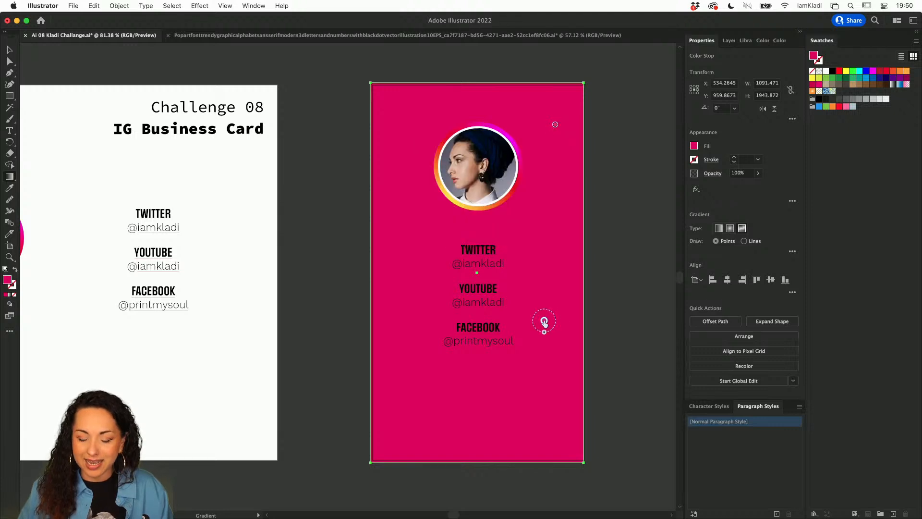
double_click(544, 320)
left_click(421, 370)
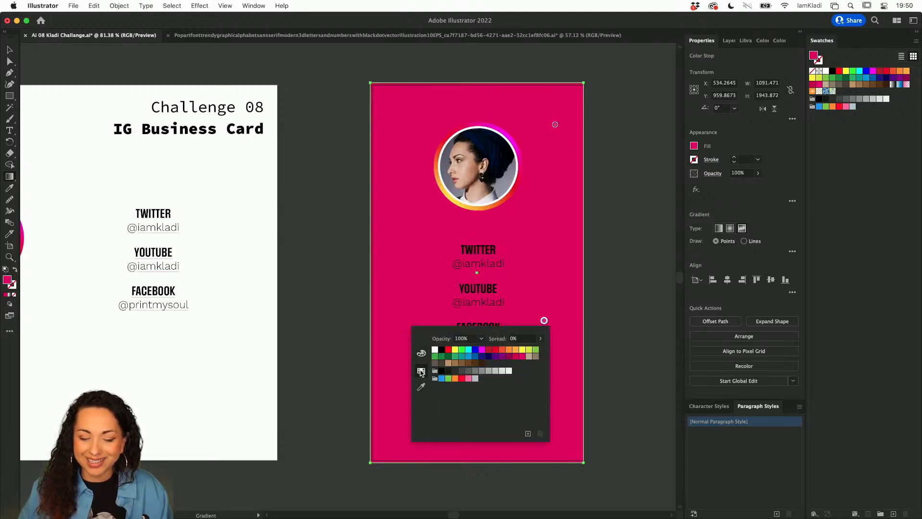
left_click(482, 350)
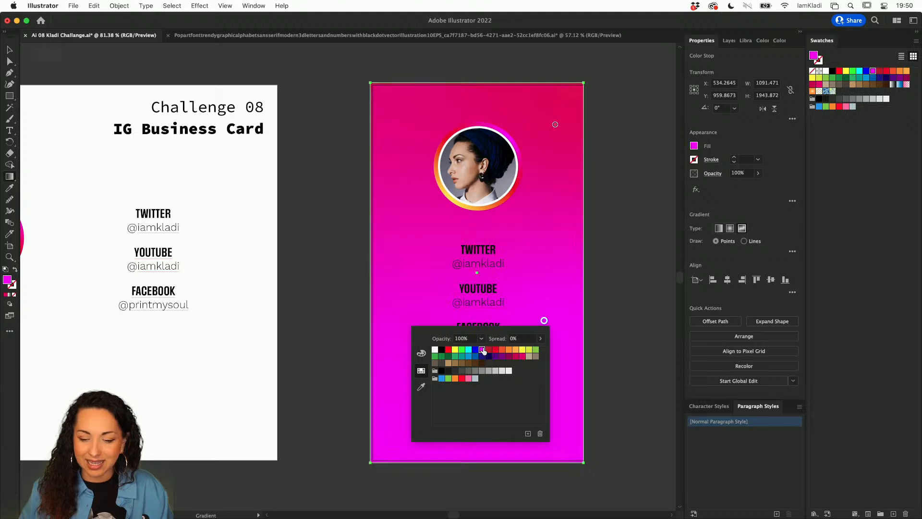
Step: Add a yellow color point near the background's left edge, beside the Twitter text, and deselect the rectangle
left_click(400, 263)
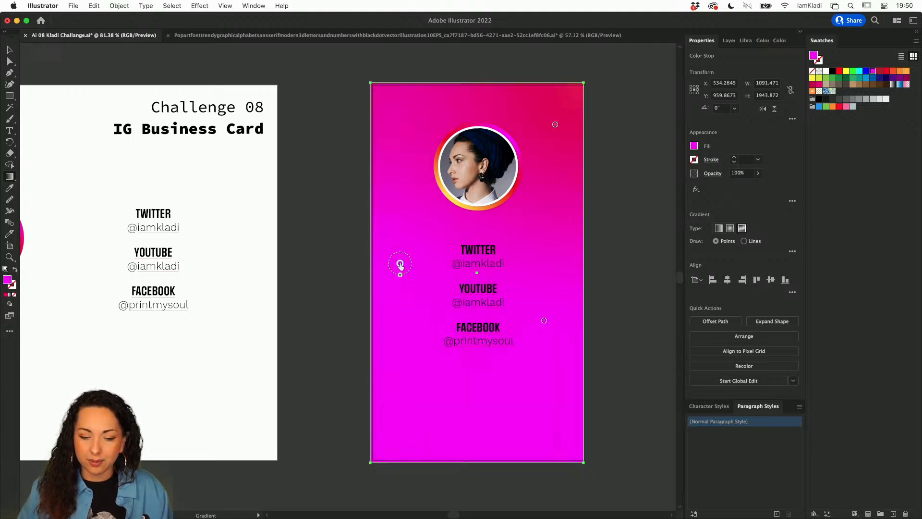
double_click(400, 263)
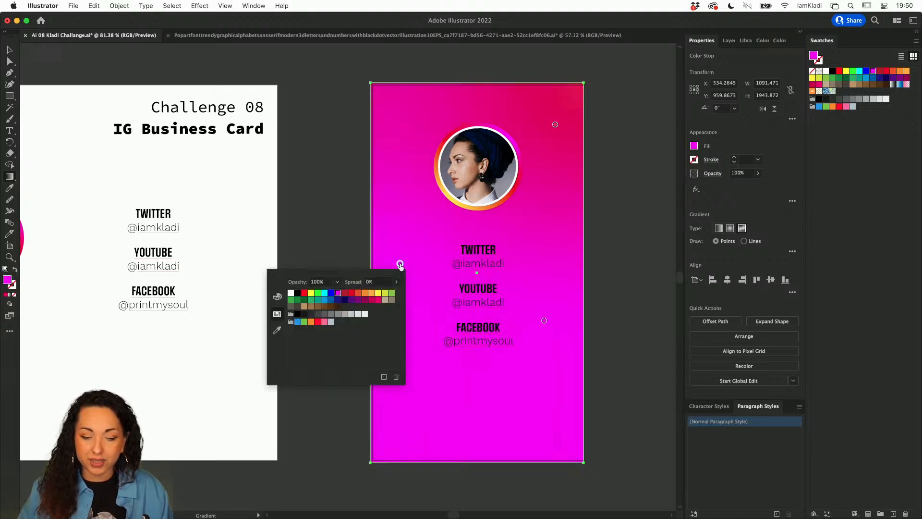
left_click(378, 292)
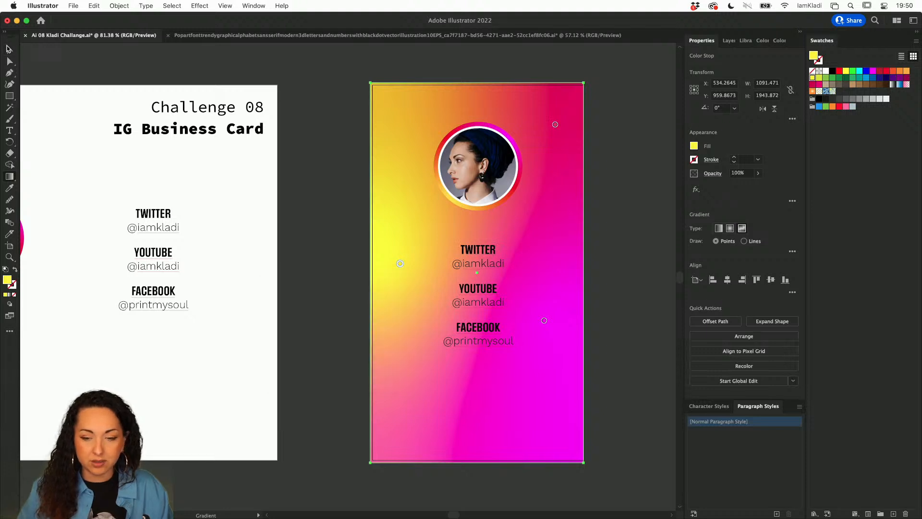
key("v")
left_click(626, 284)
Step: Move the social media text slightly down on the gradient background and color it white
left_click_drag(495, 289, 493, 296)
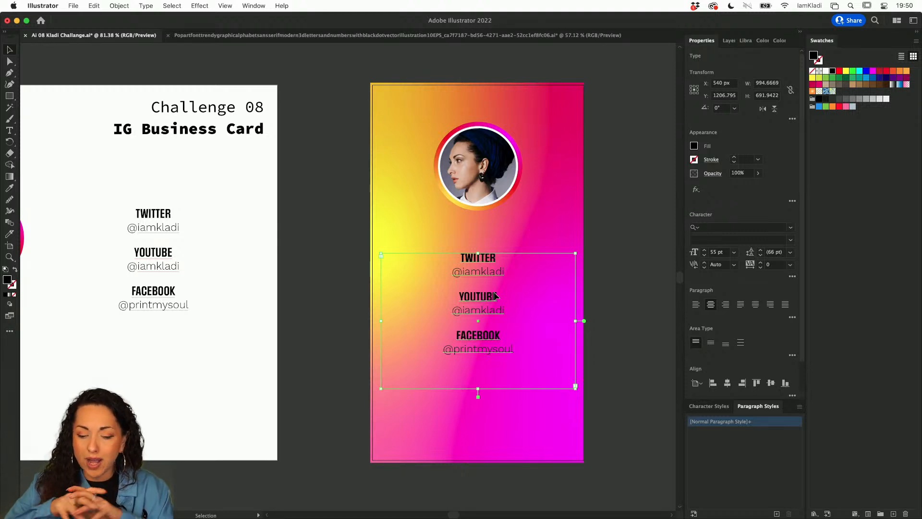
left_click(825, 72)
left_click(654, 180)
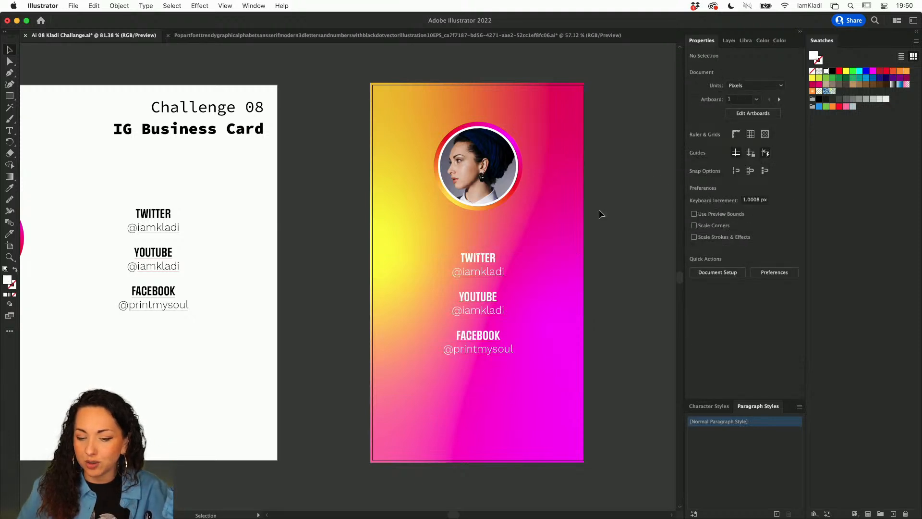
Step: Convert the social media area text to point type, enlarge it to about 83 pt, and center it horizontally beneath the portrait
left_click(478, 267)
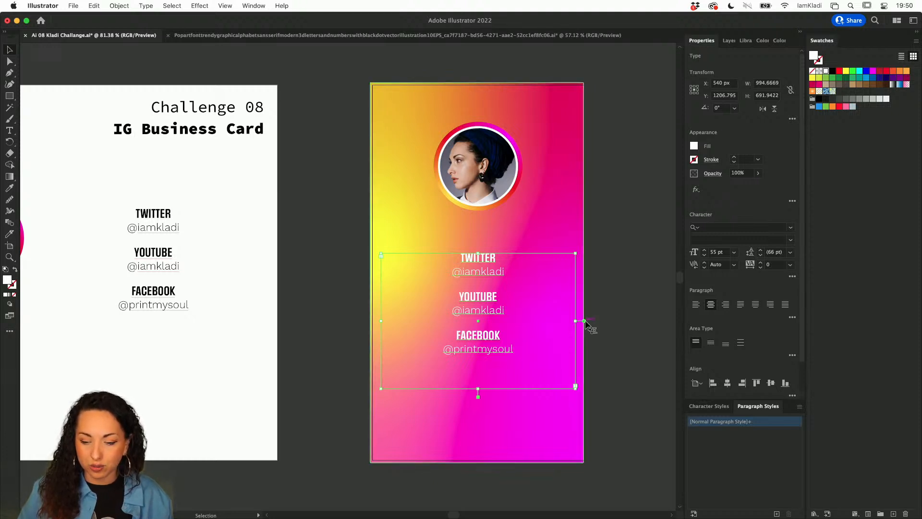
left_click_drag(585, 320, 514, 319)
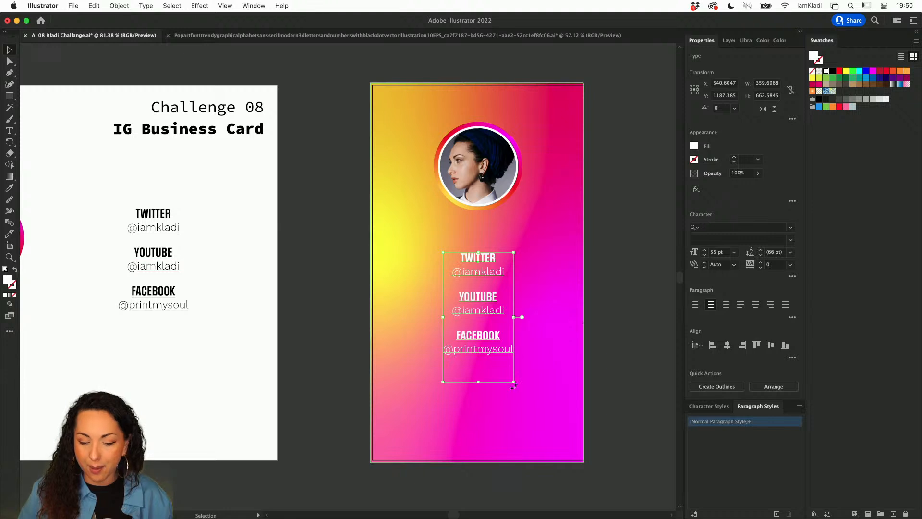
left_click_drag(512, 382, 570, 448)
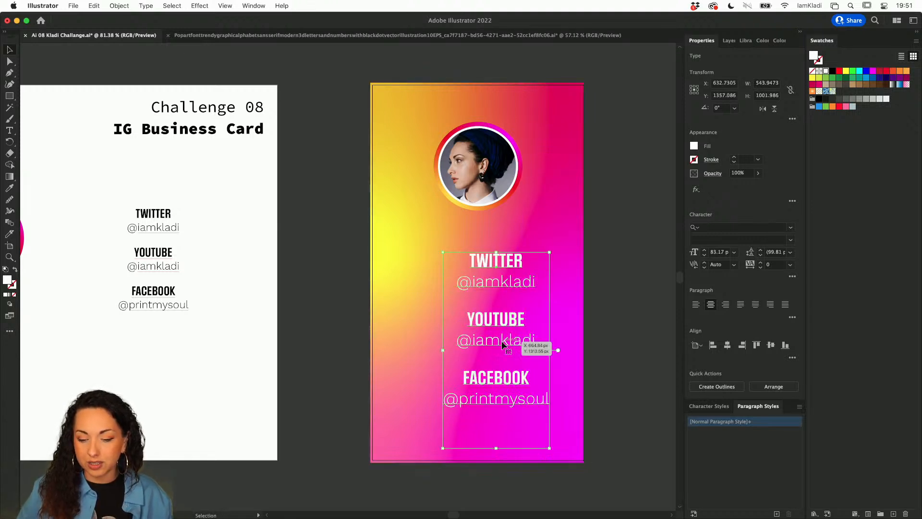
left_click_drag(501, 325, 483, 310)
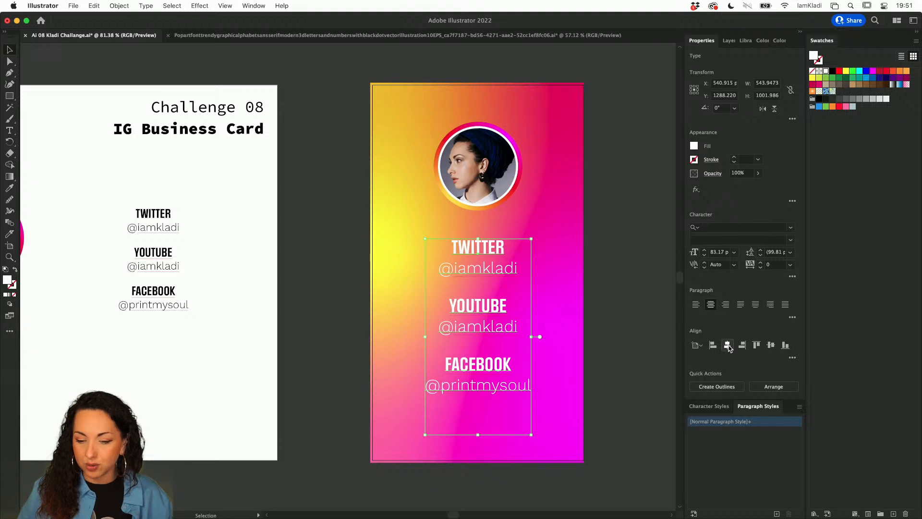
left_click(726, 345)
left_click(649, 299)
Step: Enlarge the gradient background rectangle so it extends slightly past the artboard's right and bottom edges
left_click(581, 268)
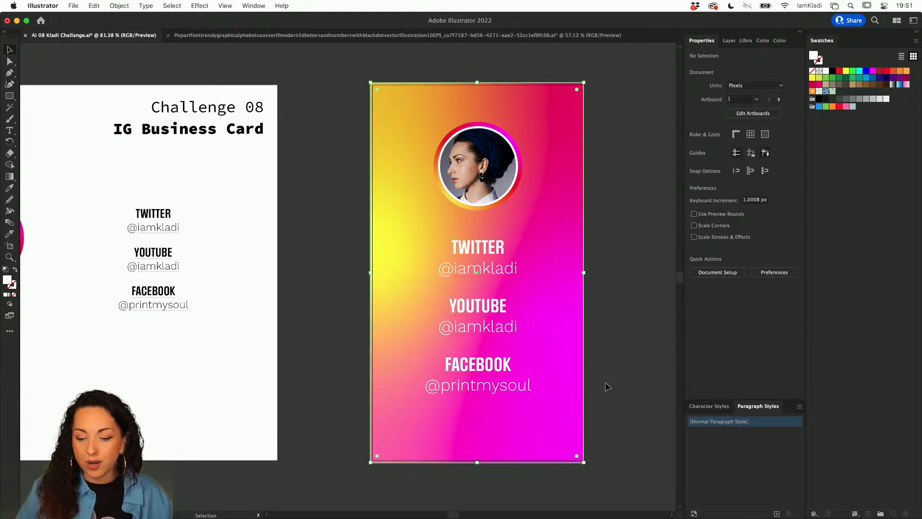
left_click_drag(584, 461, 588, 469)
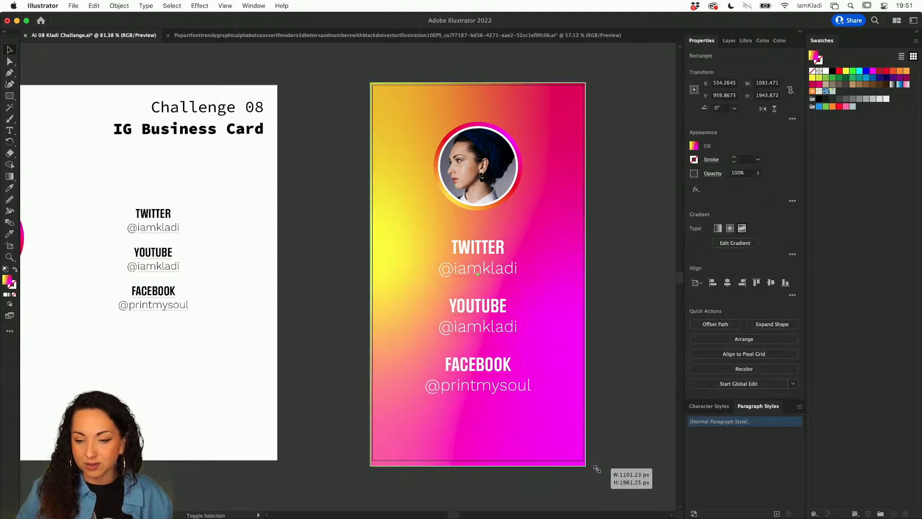
left_click(657, 399)
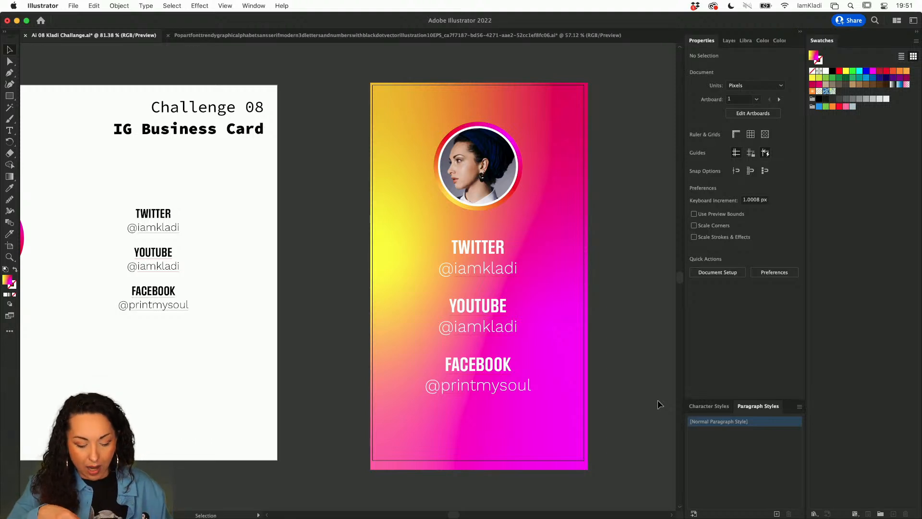
Step: Open Export for Screens and select only Artboard 1, the gradient business card, excluding the challenge instructions artboard
key("super+alt+e")
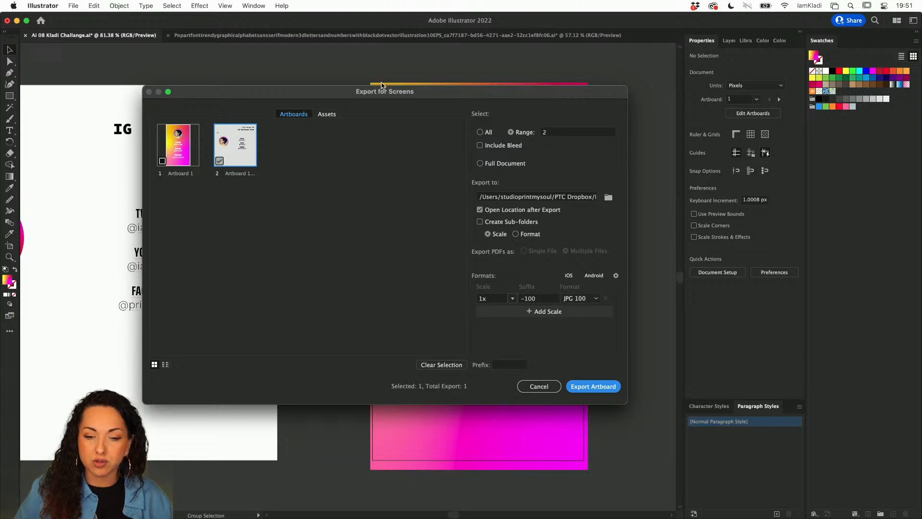
mouse_move(384, 93)
left_mouse_down()
mouse_move(406, 97)
mouse_move(392, 87)
left_mouse_up()
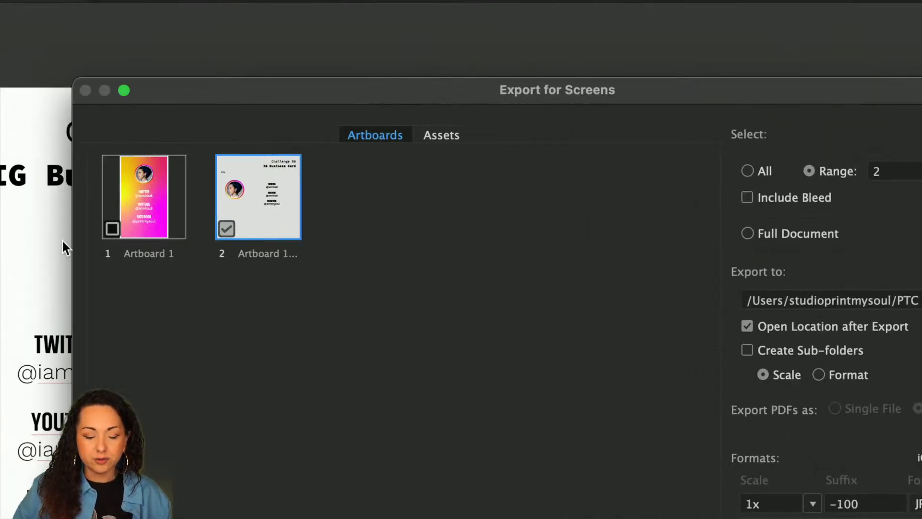
left_click(113, 228)
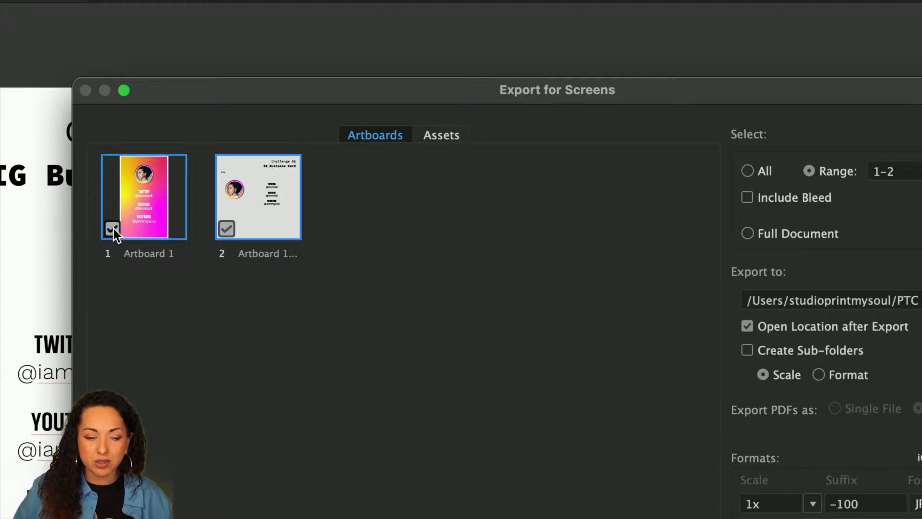
left_click(228, 229)
double_click(278, 253)
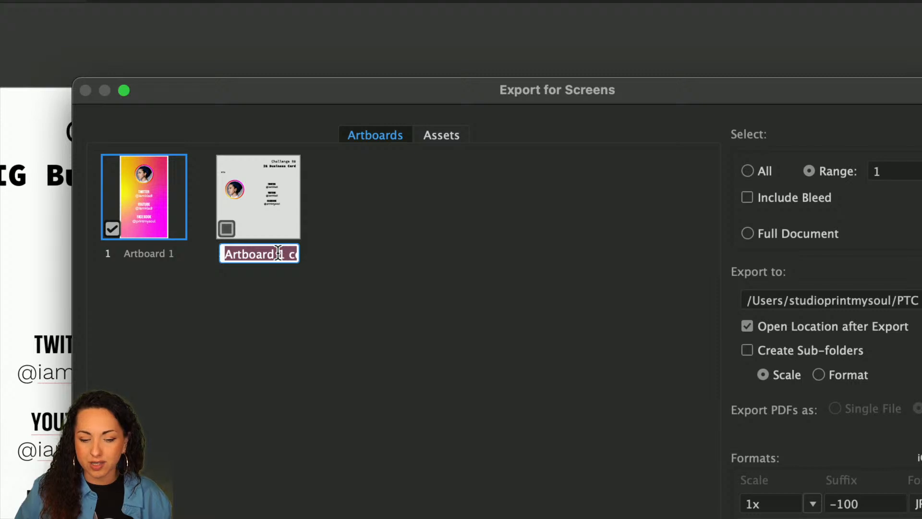
left_click(326, 267)
Step: Rename the business card artboard as "IG Business card"
double_click(142, 254)
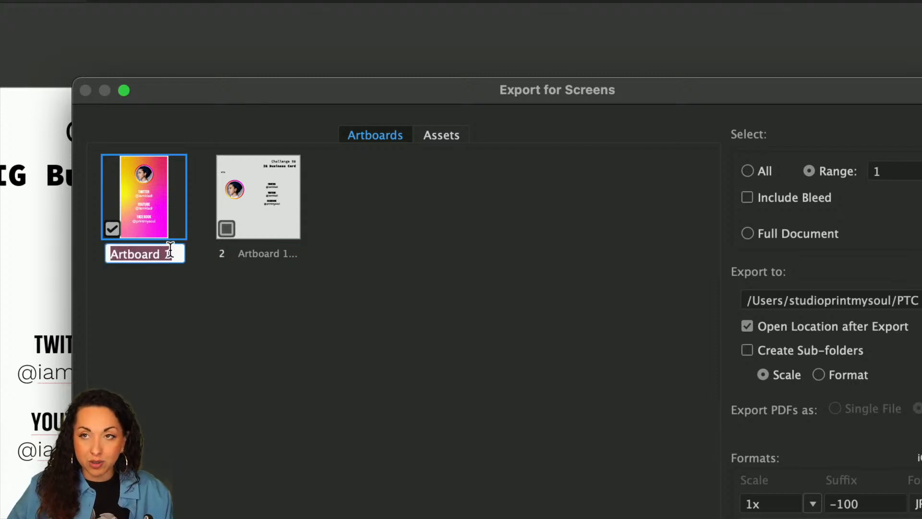
type("IG B")
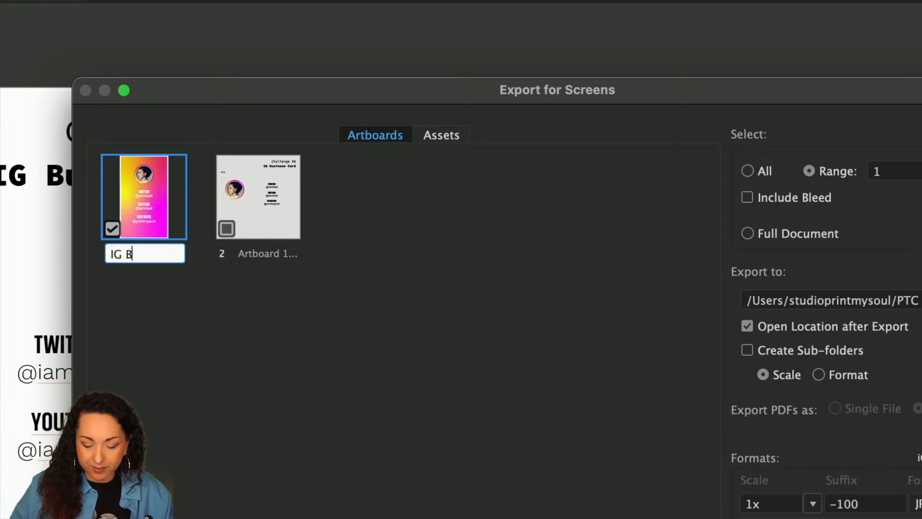
type("usiness car")
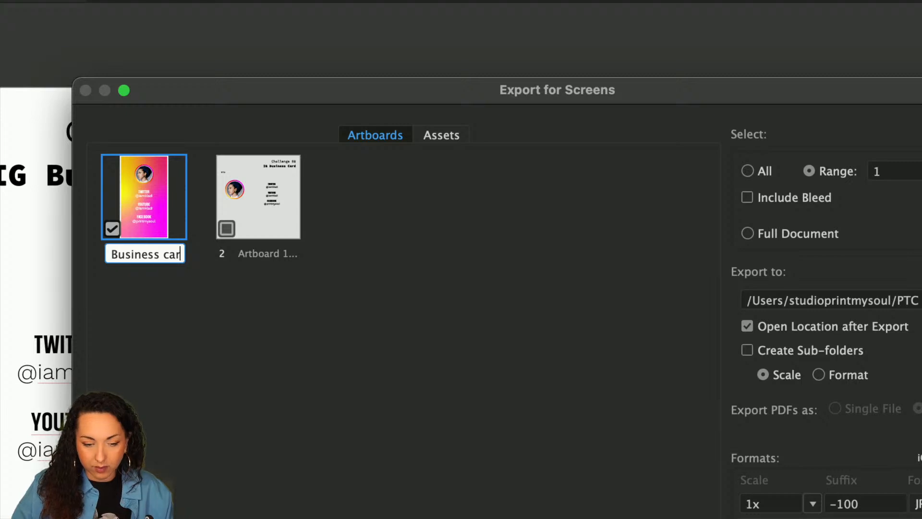
type("d")
key("Return")
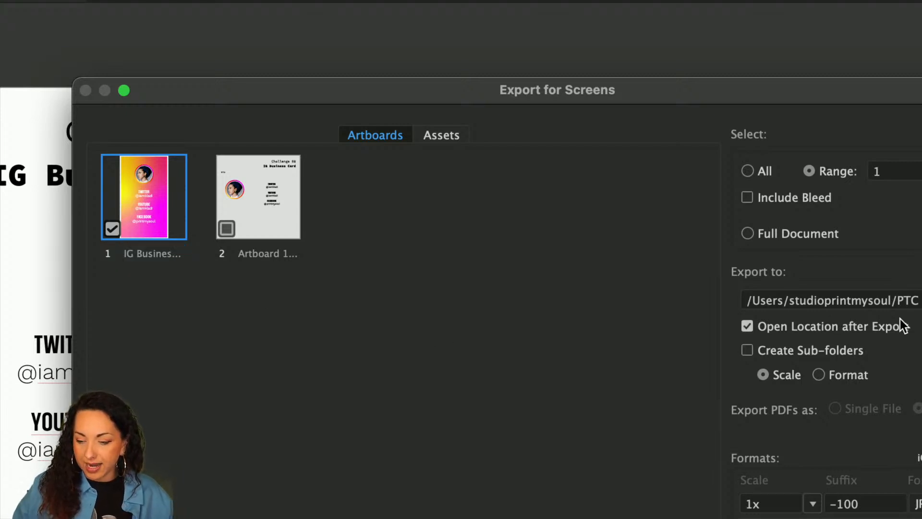
Step: Set the export location to the Desktop folder and export the selected artboard as JPG 100 at 1x scale
left_click(888, 302)
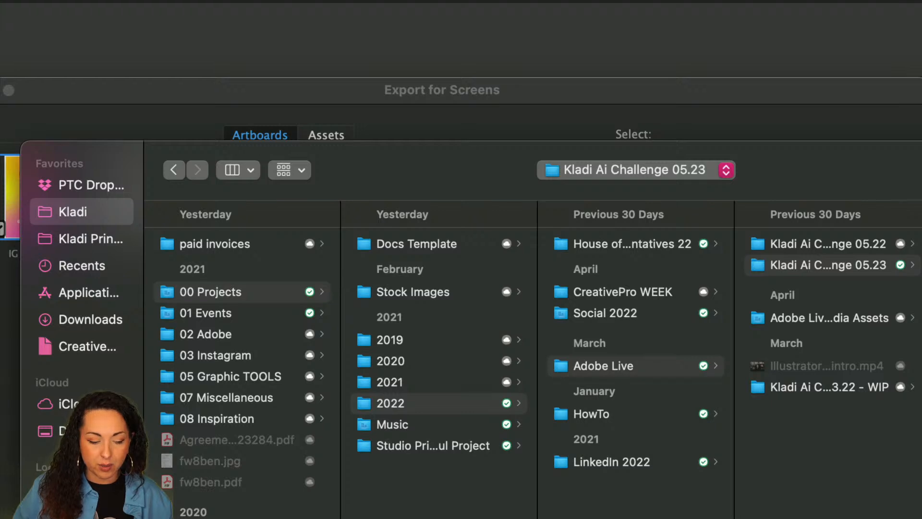
left_click(81, 431)
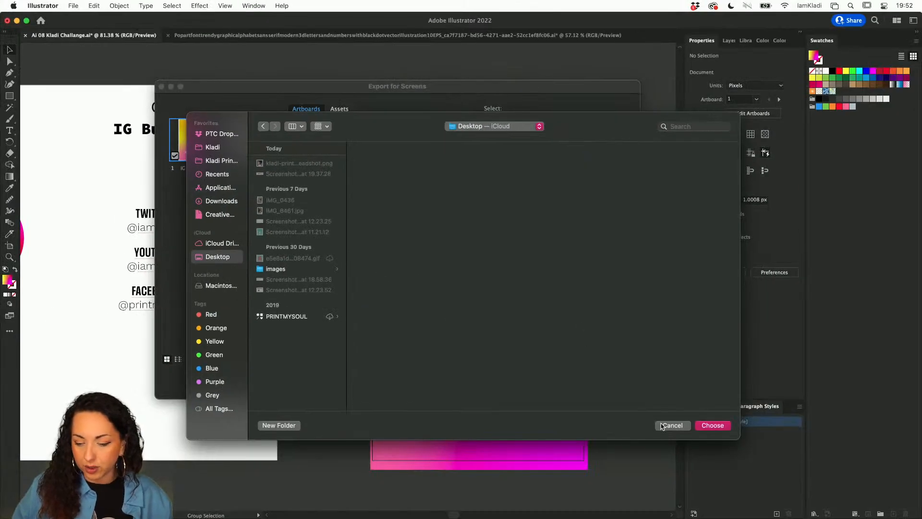
left_click(713, 424)
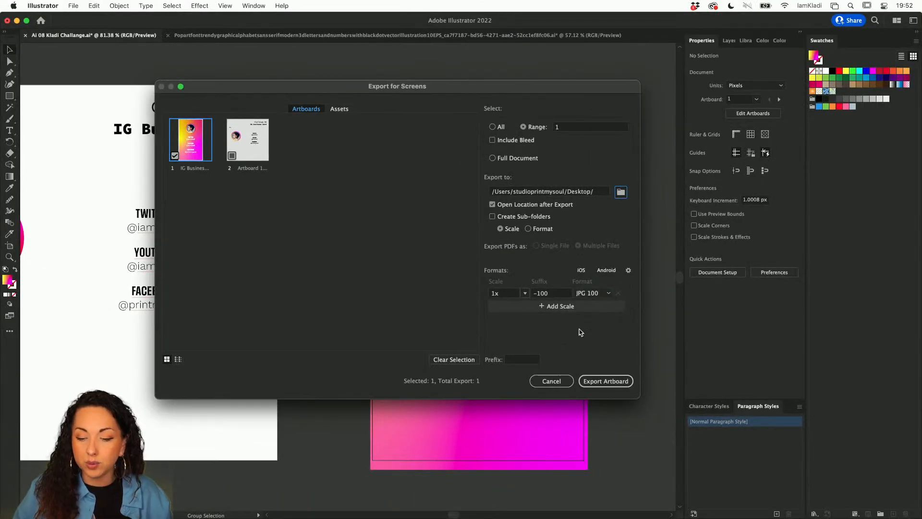
left_click(589, 384)
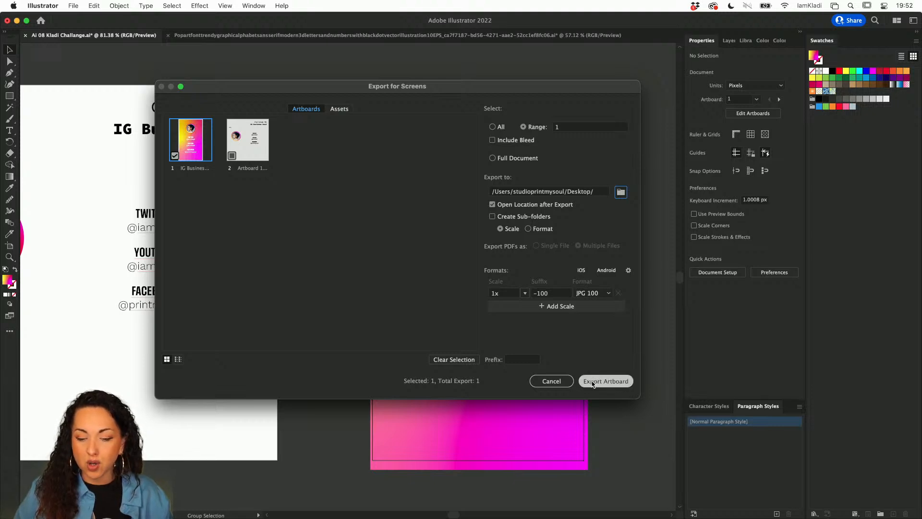
Step: Export the selected business card artboard and open the resulting IG Business card-100.jpg from the Desktop folder in Preview
left_click(592, 381)
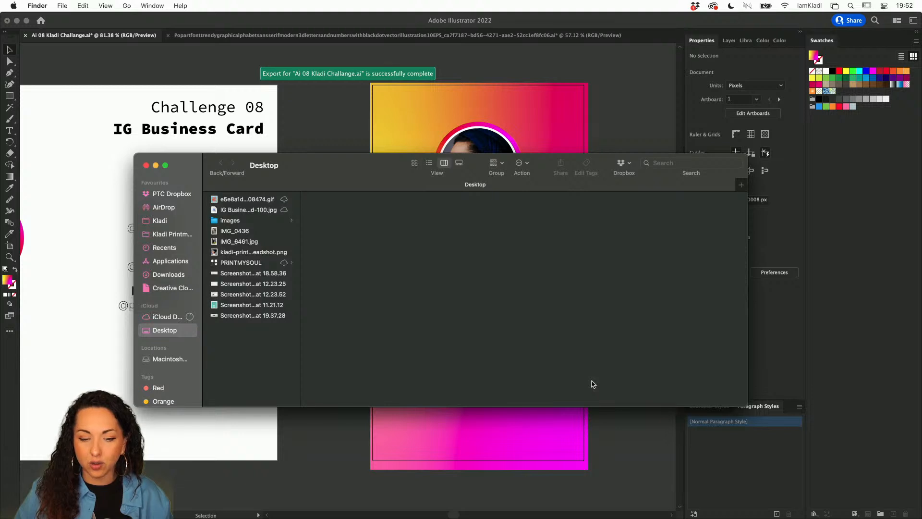
left_click(246, 212)
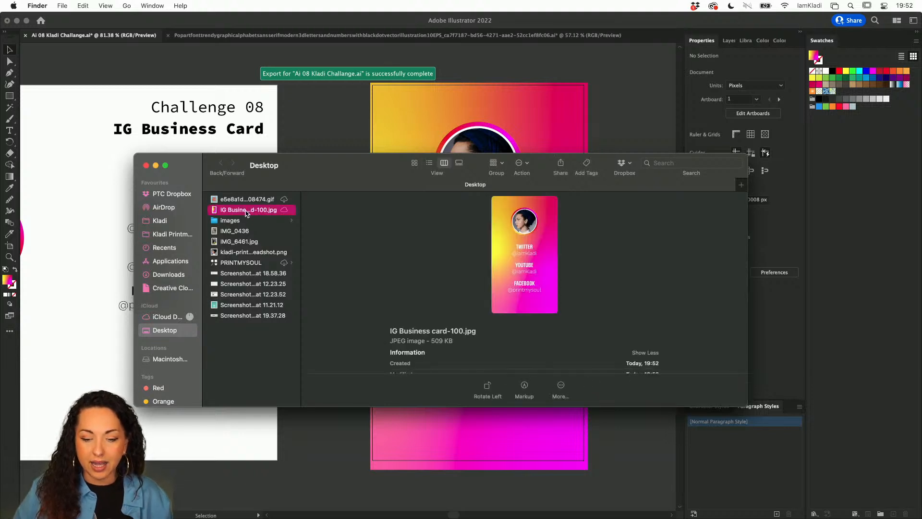
double_click(246, 211)
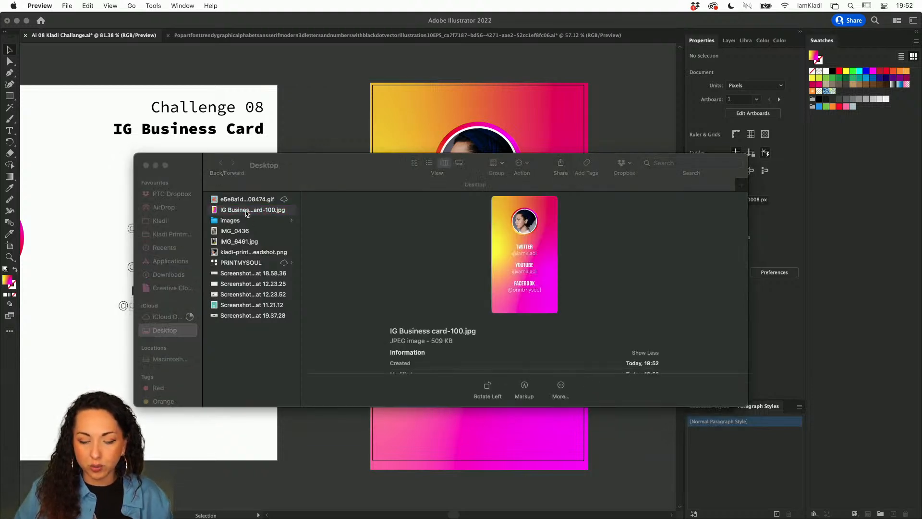
left_click_drag(85, 16, 316, 14)
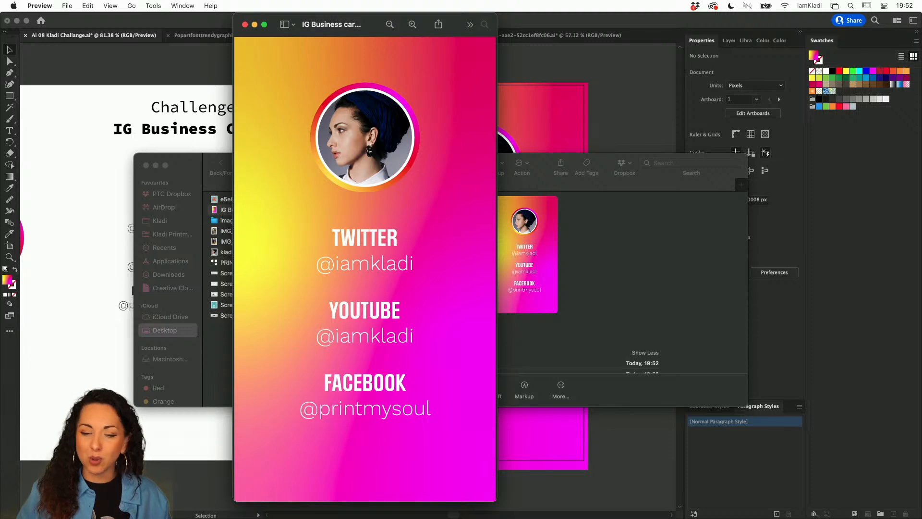
Step: Switch to Discord in Chrome and open the challenge channel of the Adobe Illustrator server
mouse_move(217, 517)
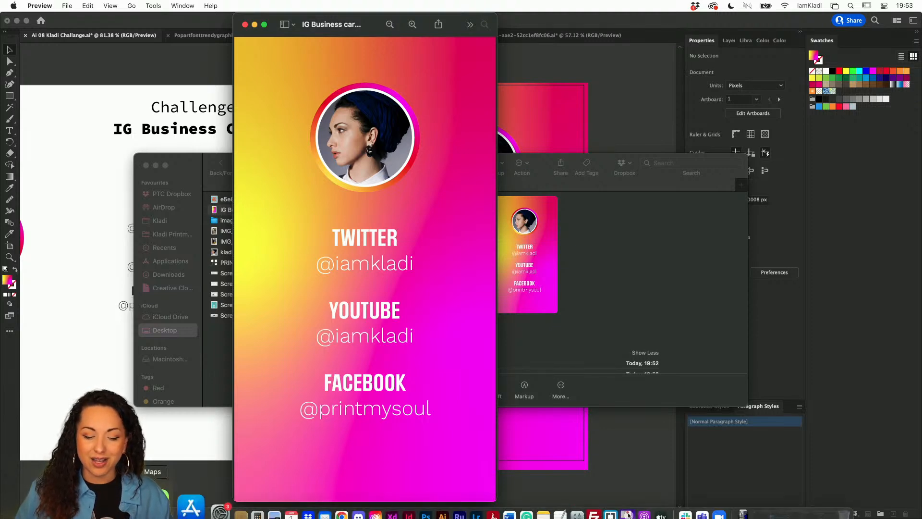
left_click(291, 511)
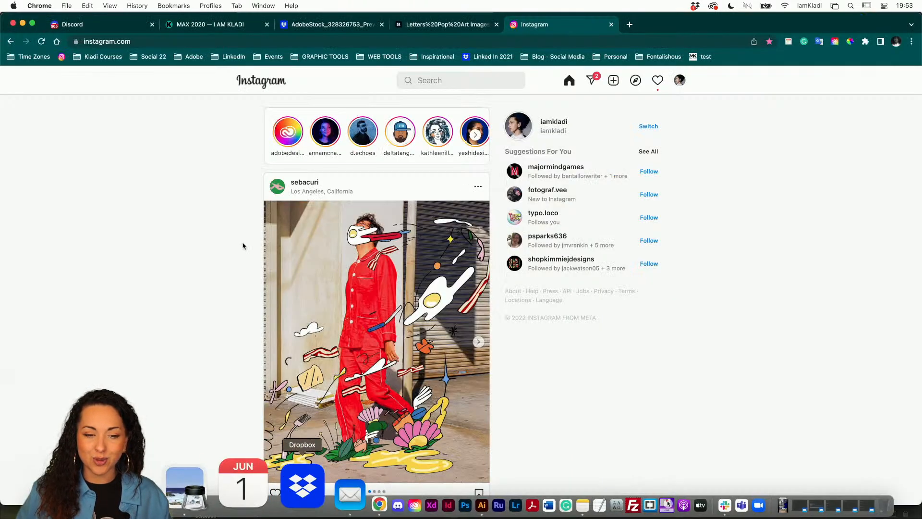
left_click(87, 26)
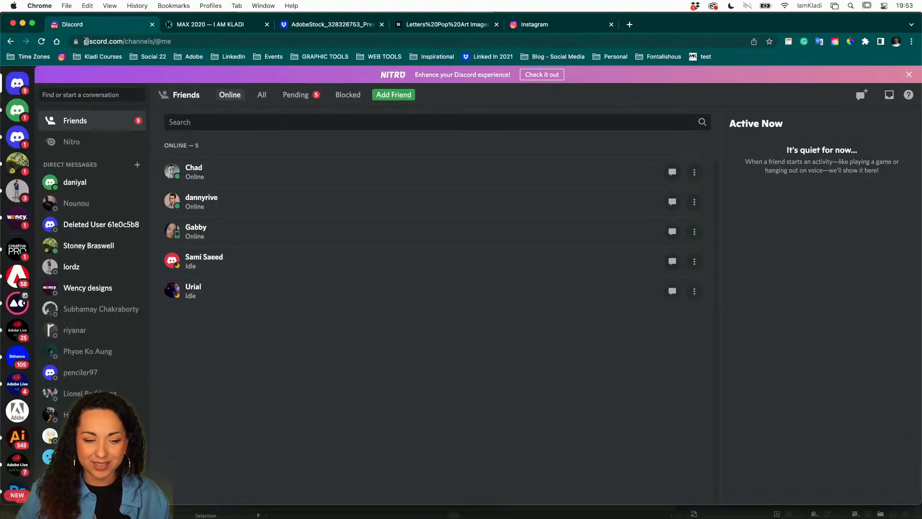
scroll(91, 307, "down", 2)
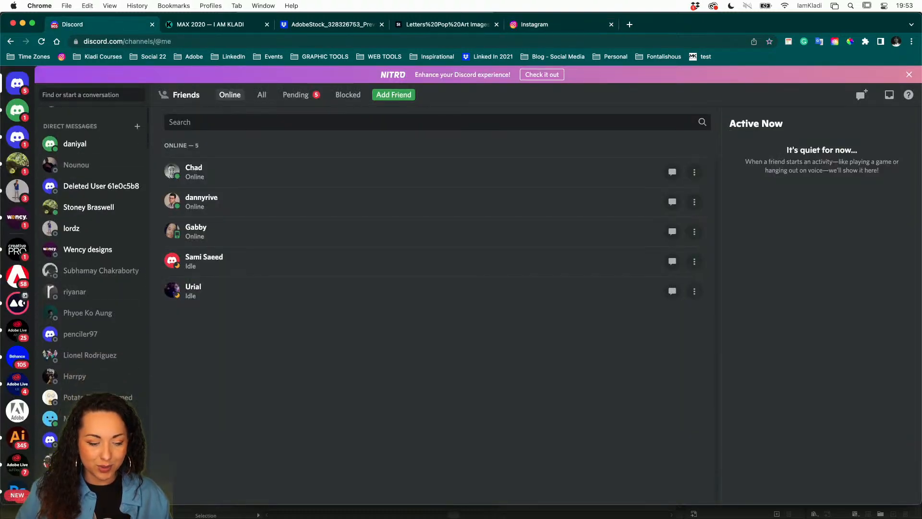
left_click(17, 435)
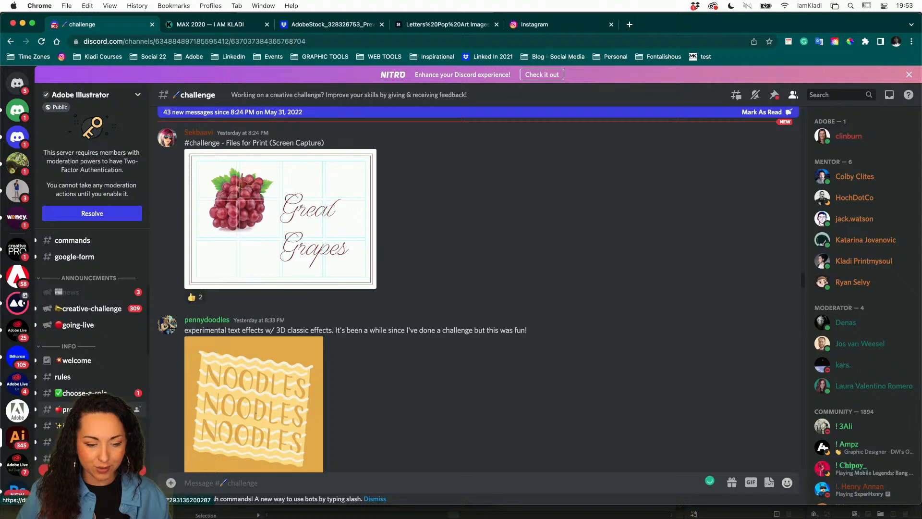
scroll(86, 386, "down", 3)
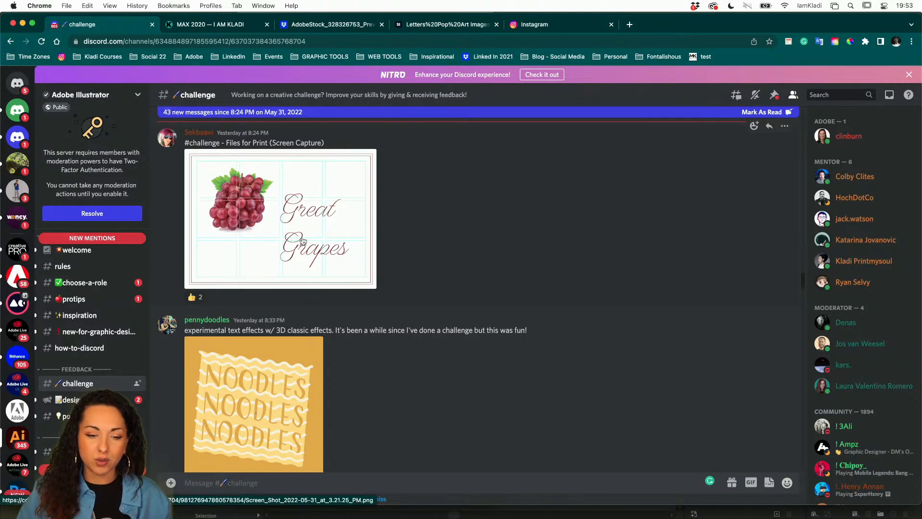
Step: Look through the members' submitted designs and the mentor feedback in the challenge channel
scroll(303, 240, "down", 5)
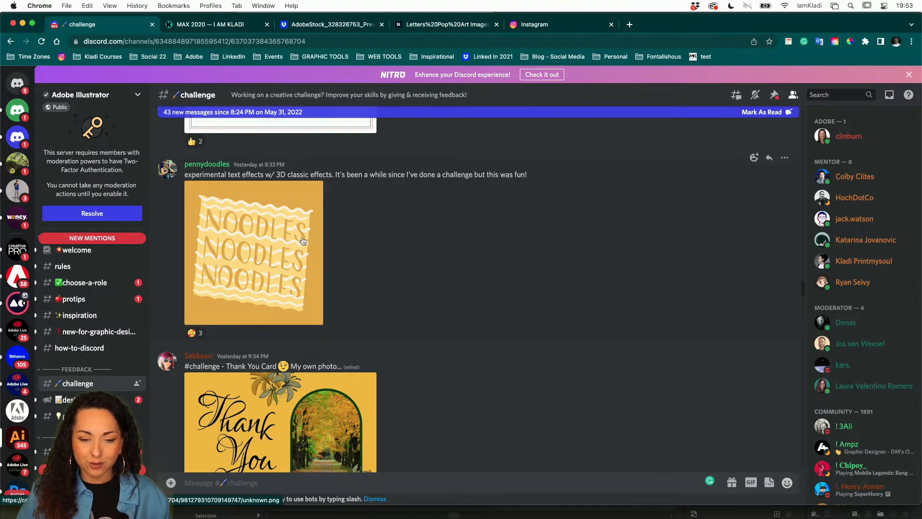
scroll(302, 240, "down", 6)
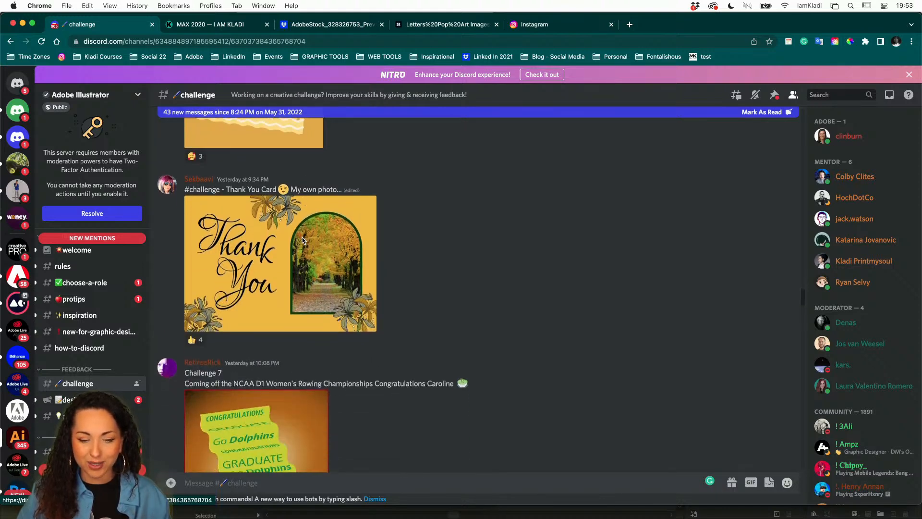
scroll(362, 179, "down", 3)
scroll(370, 172, "down", 4)
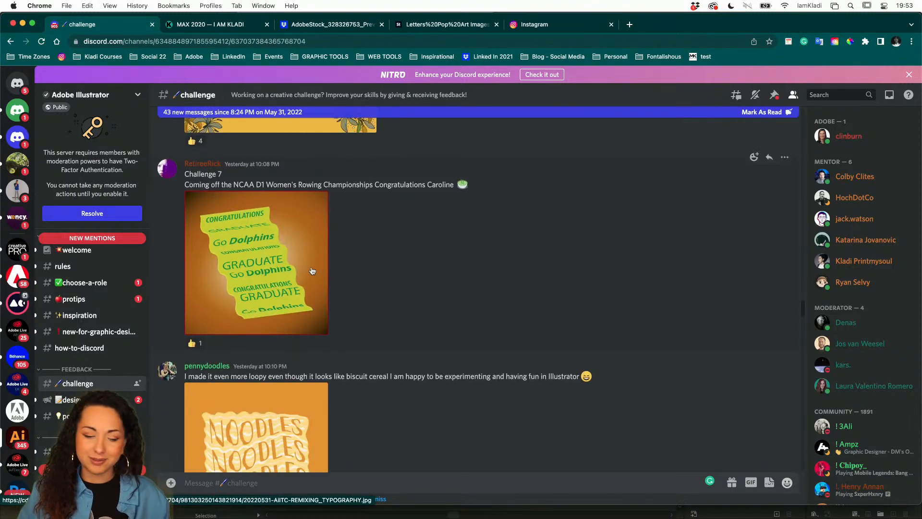
scroll(322, 262, "down", 13)
scroll(311, 270, "up", 15)
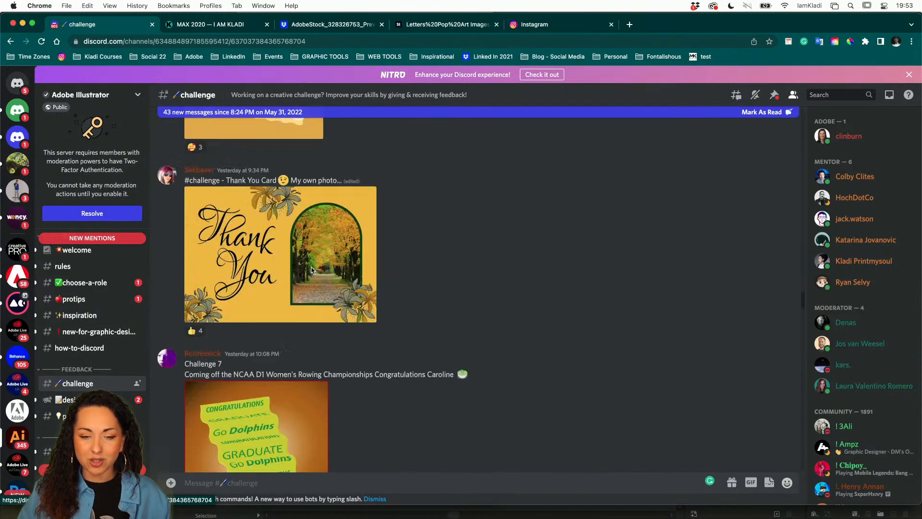
scroll(311, 271, "up", 10)
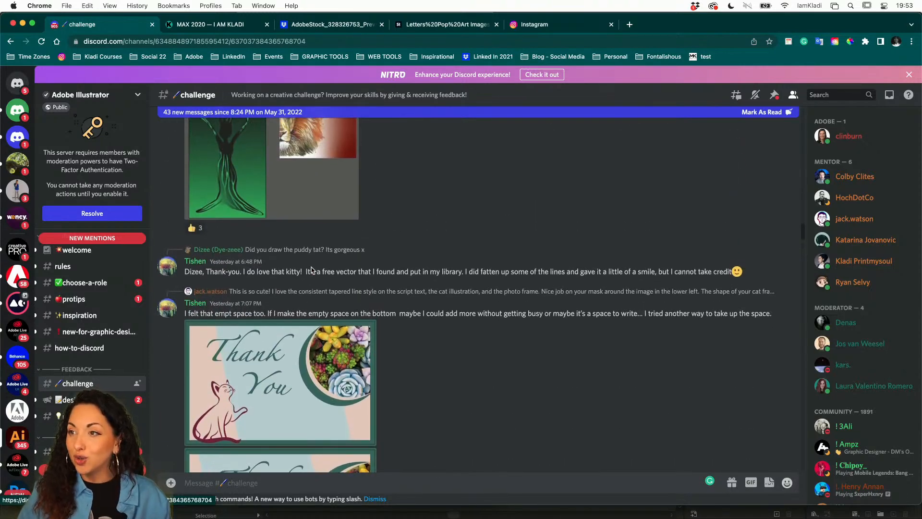
scroll(310, 267, "up", 10)
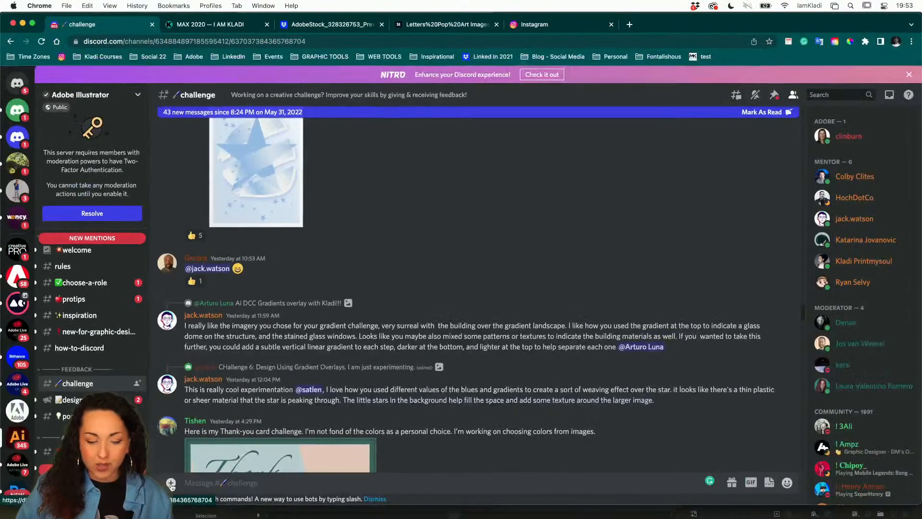
Step: Attach IG Business card-100.jpg from the Desktop folder to a new message in the challenge channel
left_click(170, 482)
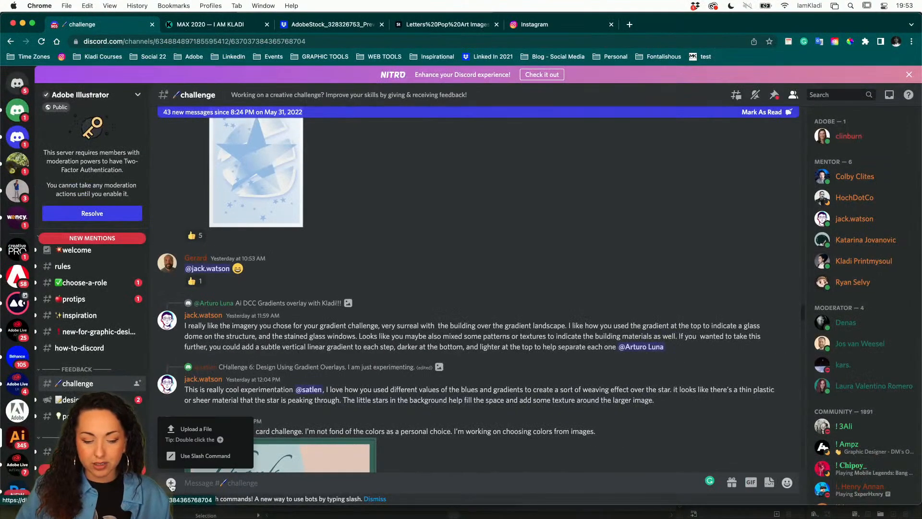
left_click(188, 430)
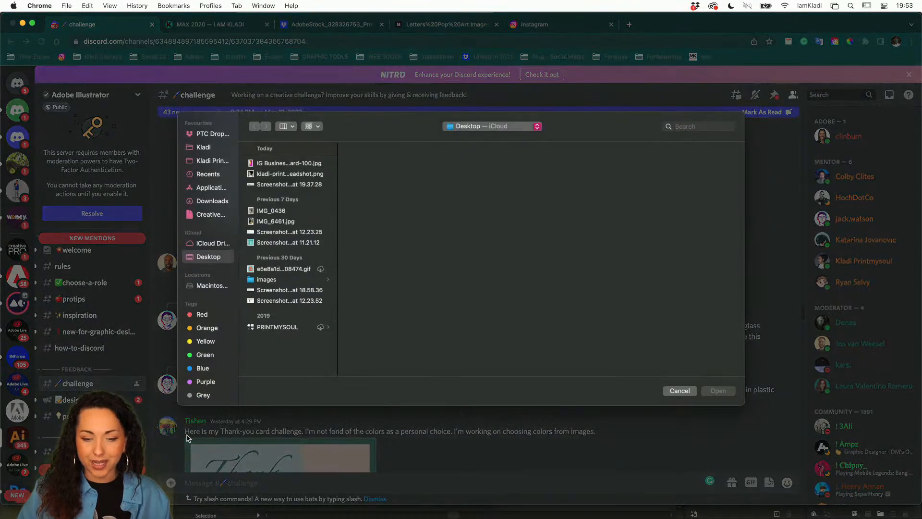
left_click(303, 163)
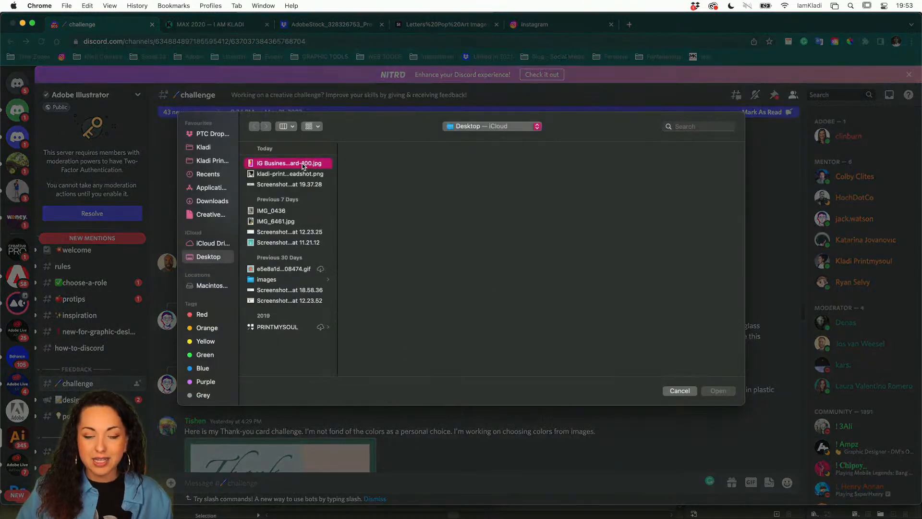
left_click(718, 390)
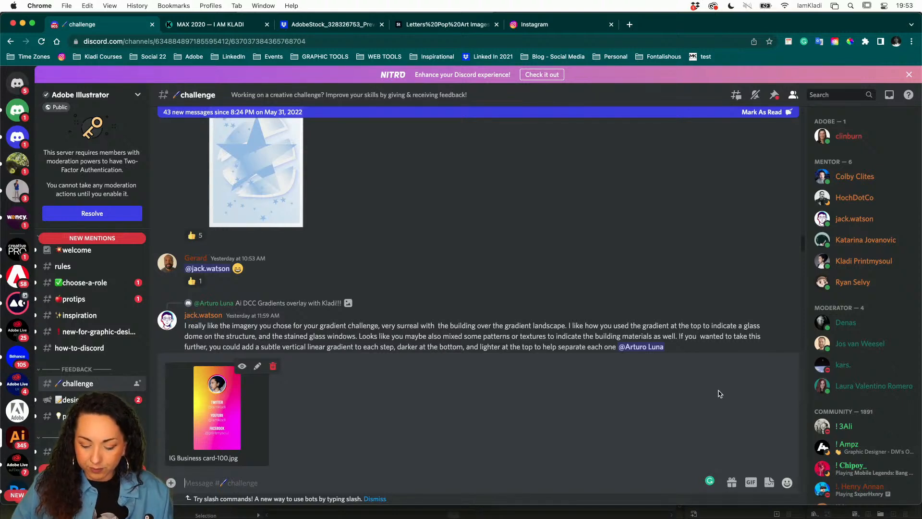
Step: Add the message "IG card challenge" to the attached business card image and send the post
type("I")
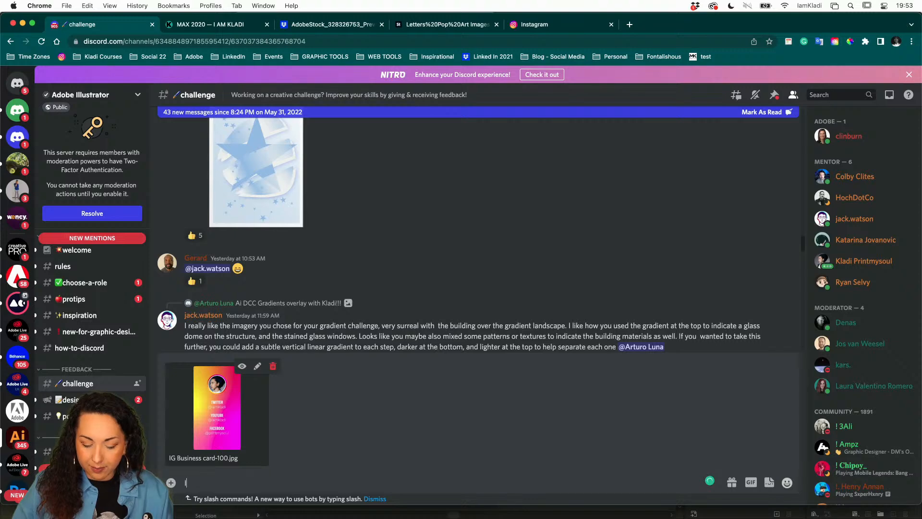
type("G card cha")
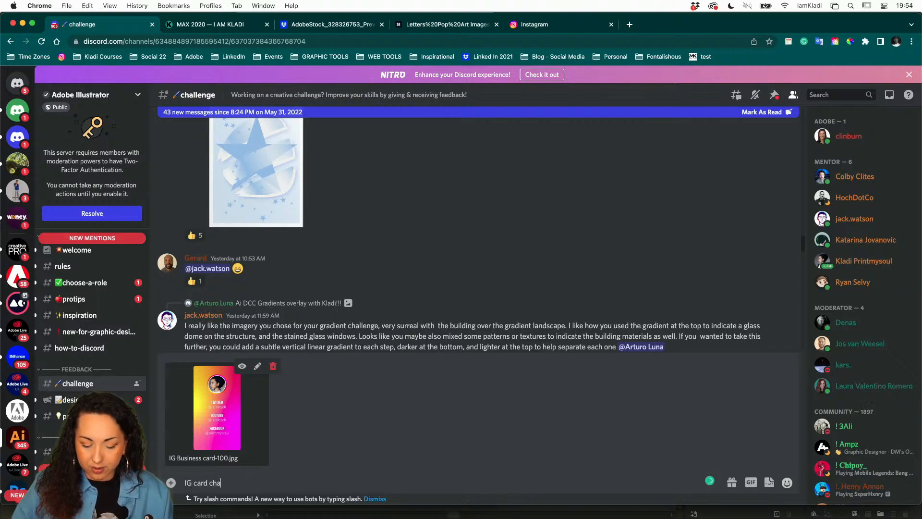
type("llenge")
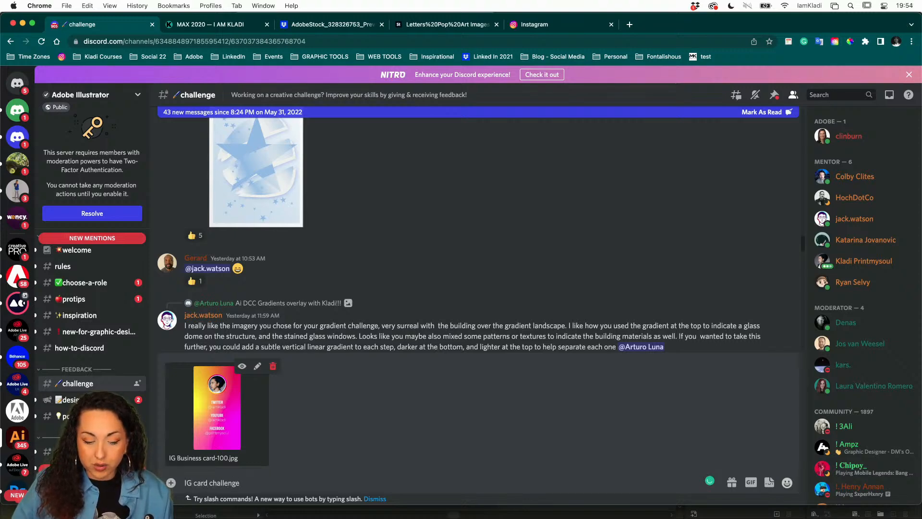
key("Return")
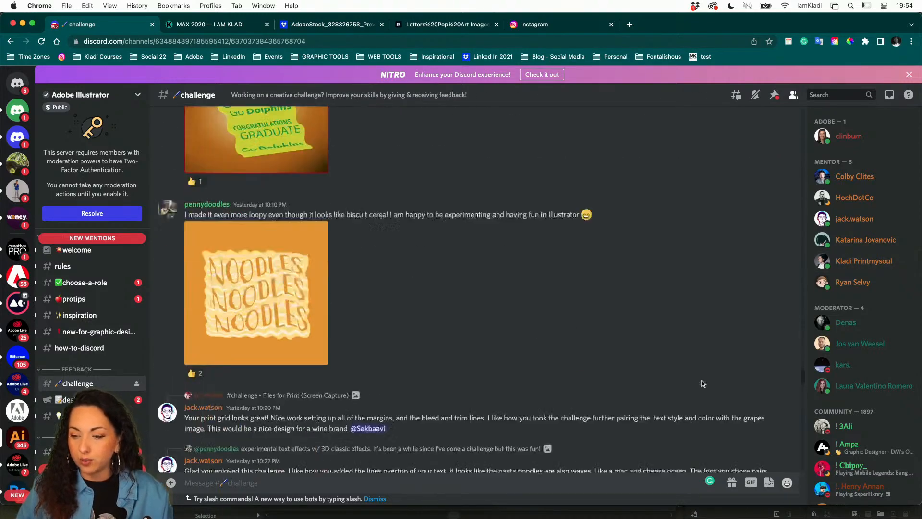
Step: Review recent replies and earlier challenge posts in the channel's message history
scroll(703, 384, "down", 4)
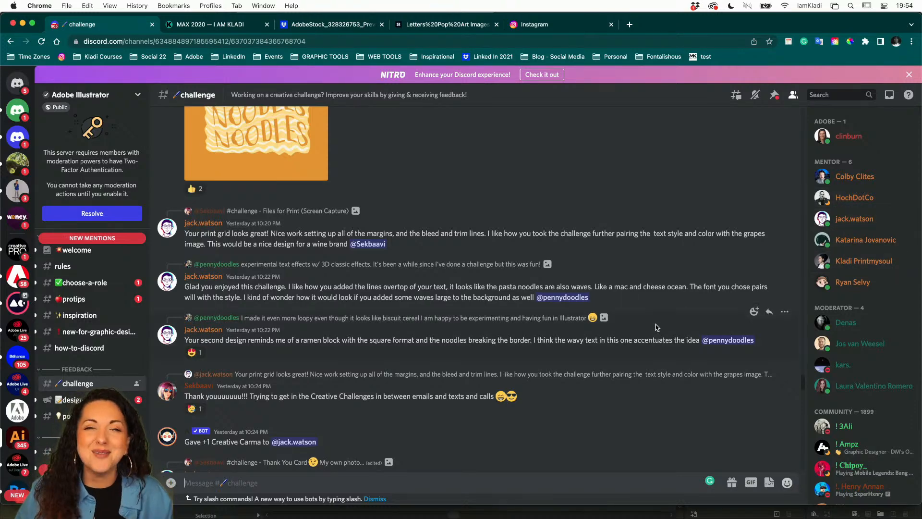
scroll(656, 327, "down", 10)
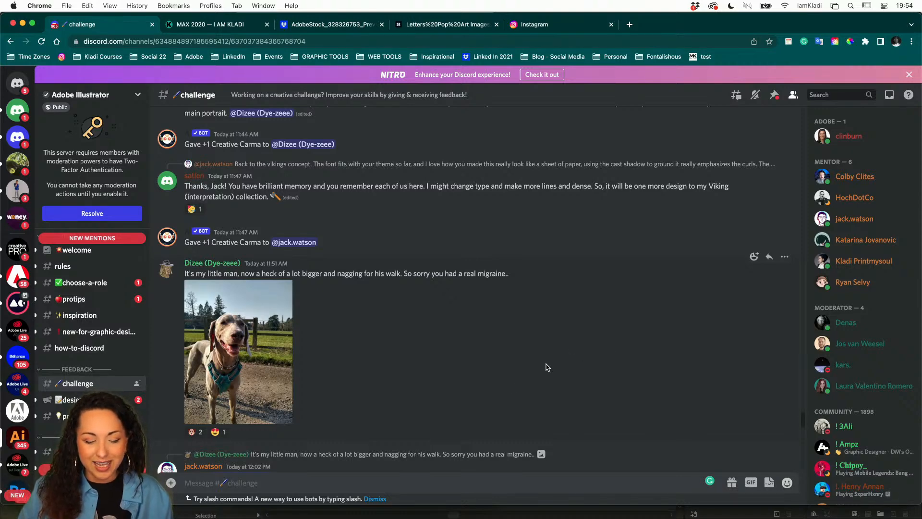
scroll(510, 387, "up", 10)
scroll(510, 386, "up", 5)
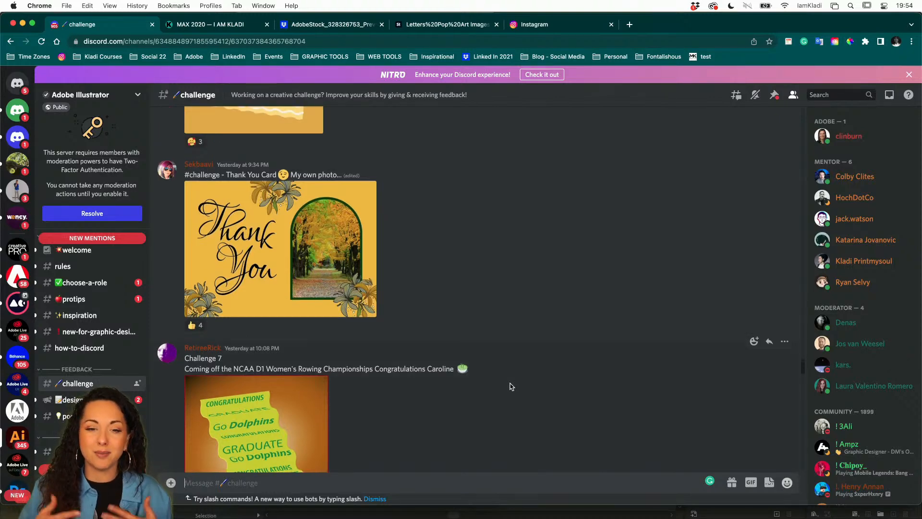
Step: Switch to the Instagram home feed already open in the browser
left_click(567, 25)
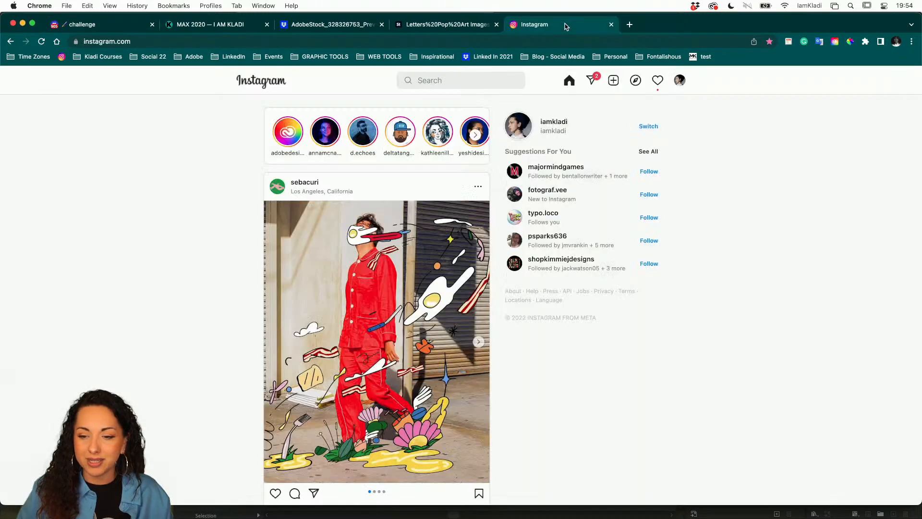
left_click(681, 86)
left_click(720, 115)
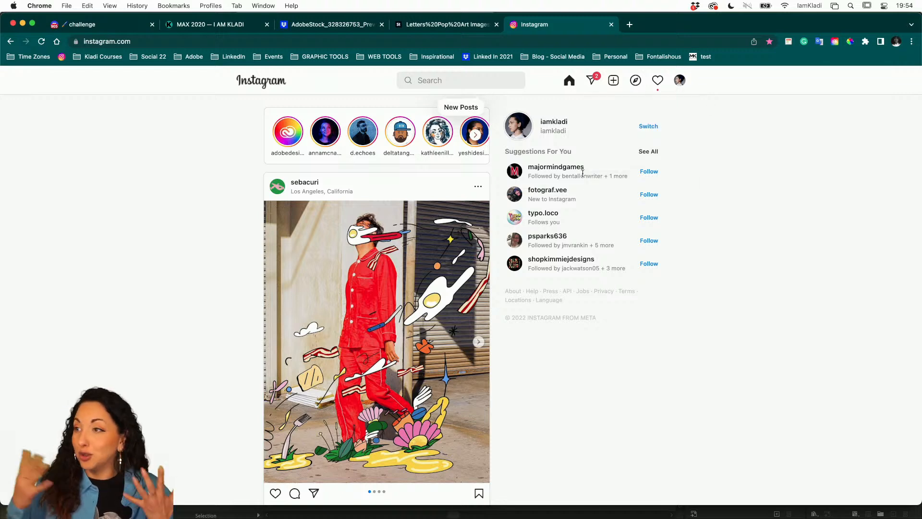